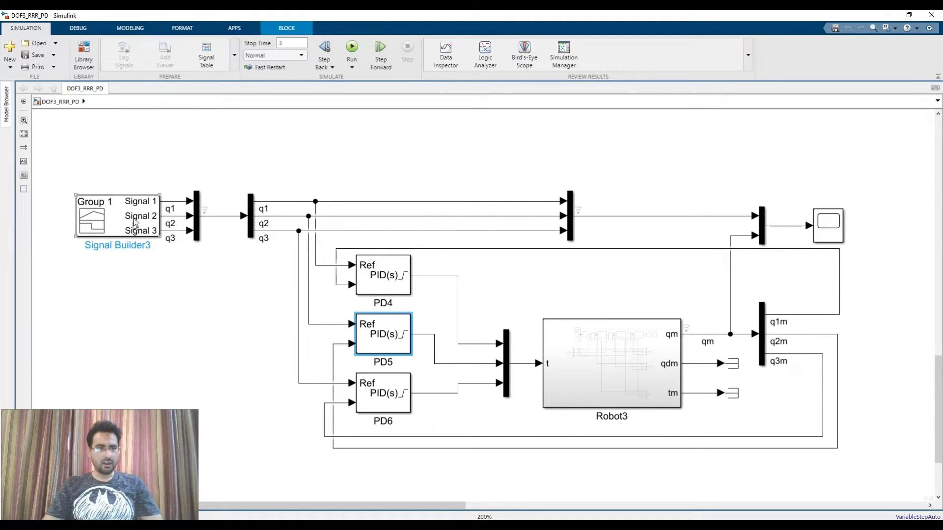
- Inspect the three reference signals in the Signal Builder3 block and close its window
left_click(127, 226)
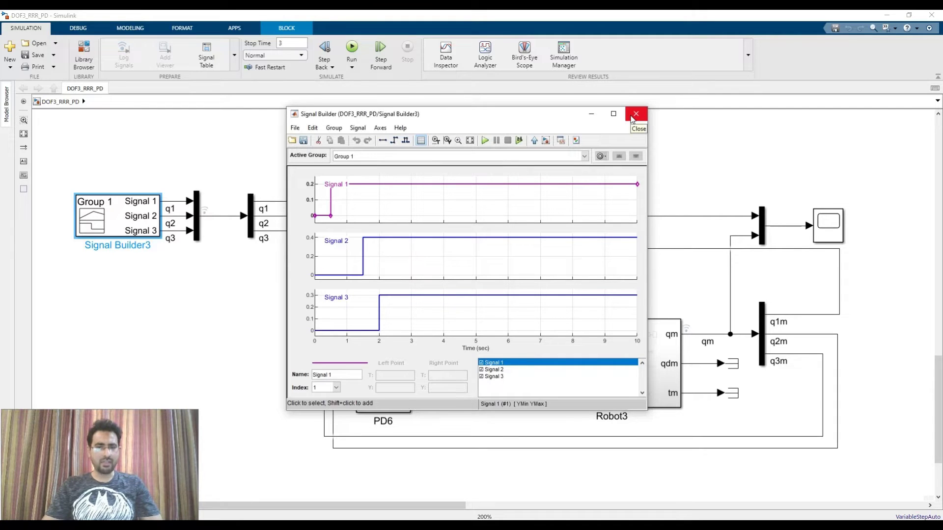
left_click(634, 116)
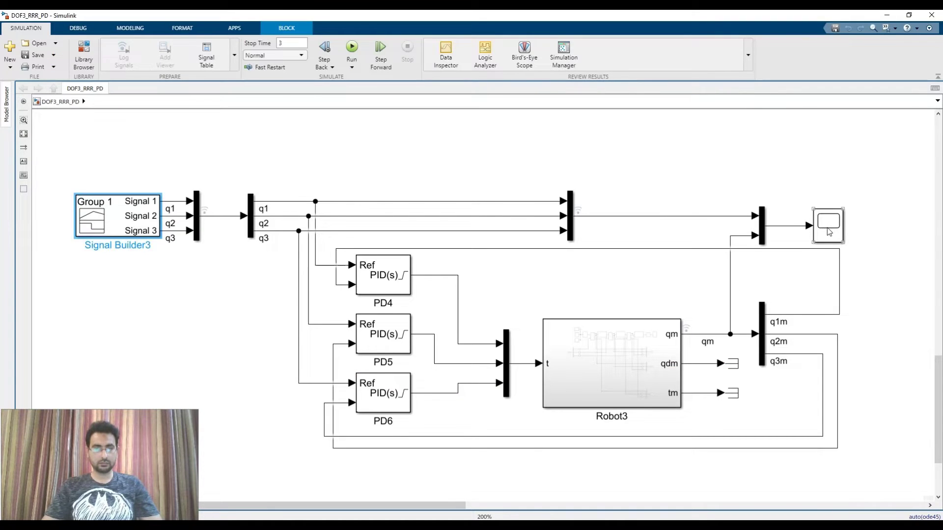
- Open the scope and hide q2, q3 and the purple and cyan response curves to compare q1 with qm
double_click(828, 218)
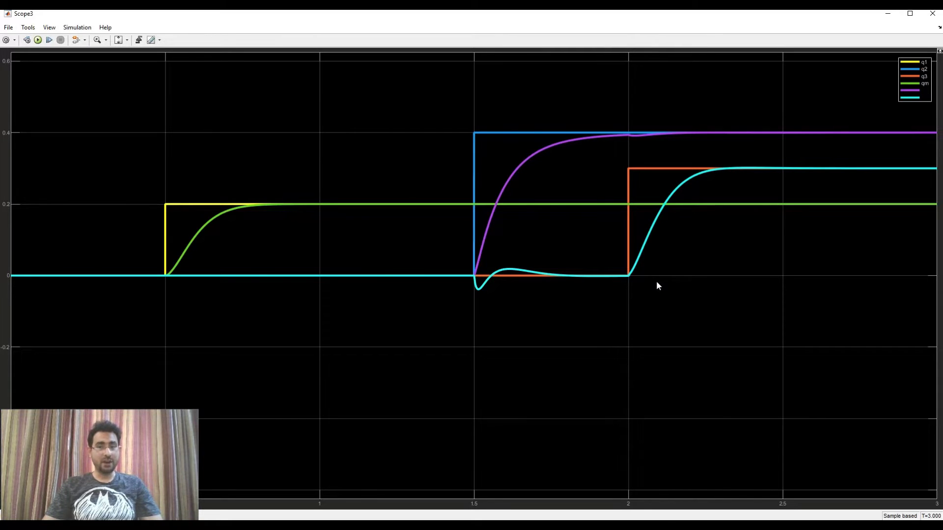
left_click(914, 71)
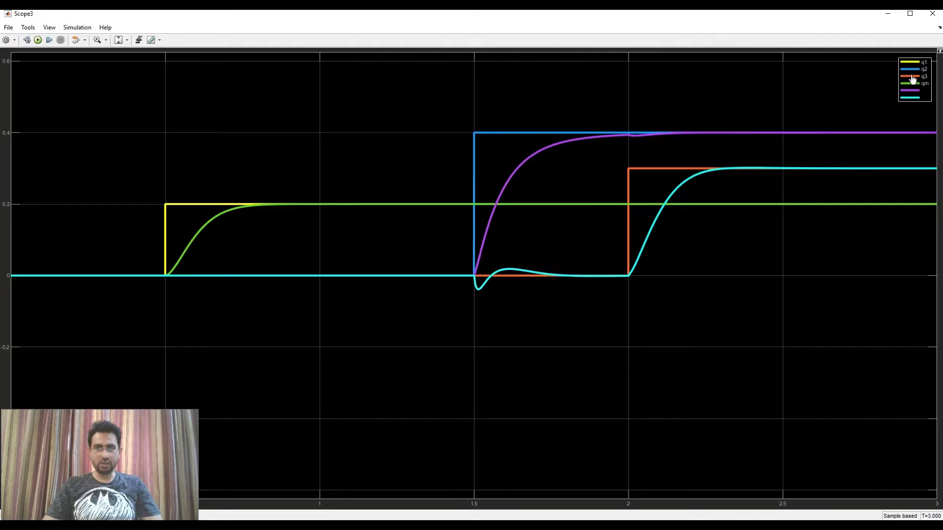
left_click(912, 76)
left_click(910, 90)
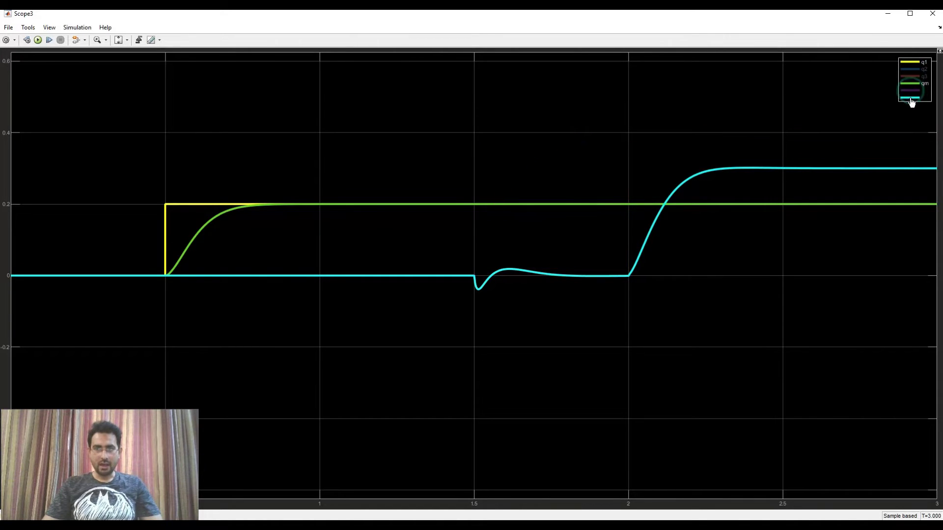
left_click(910, 98)
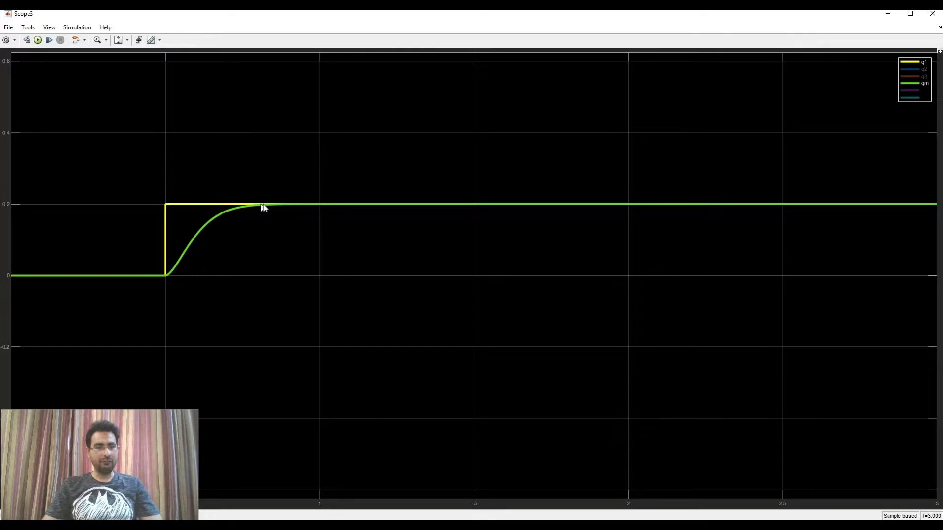
- Show q2 and q3 again with their purple and cyan response curves for comparison, and close the scope
left_click(913, 69)
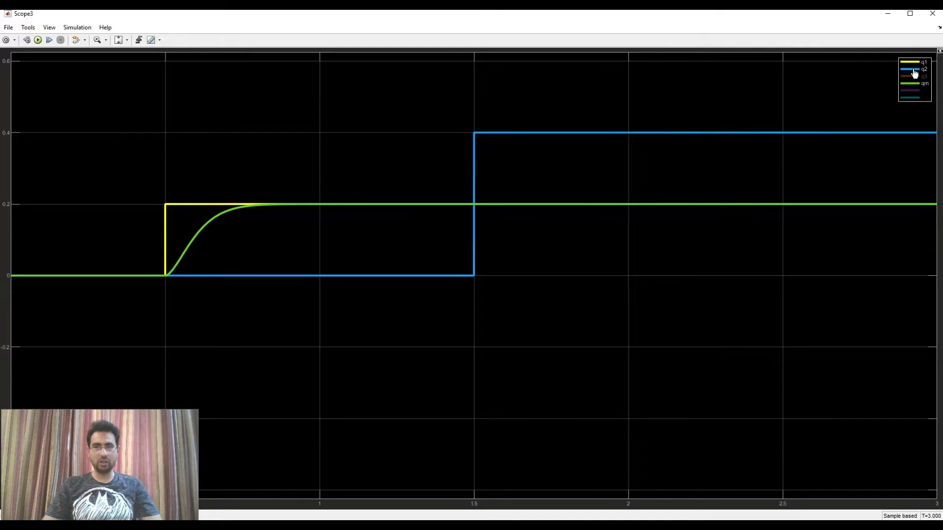
left_click(913, 90)
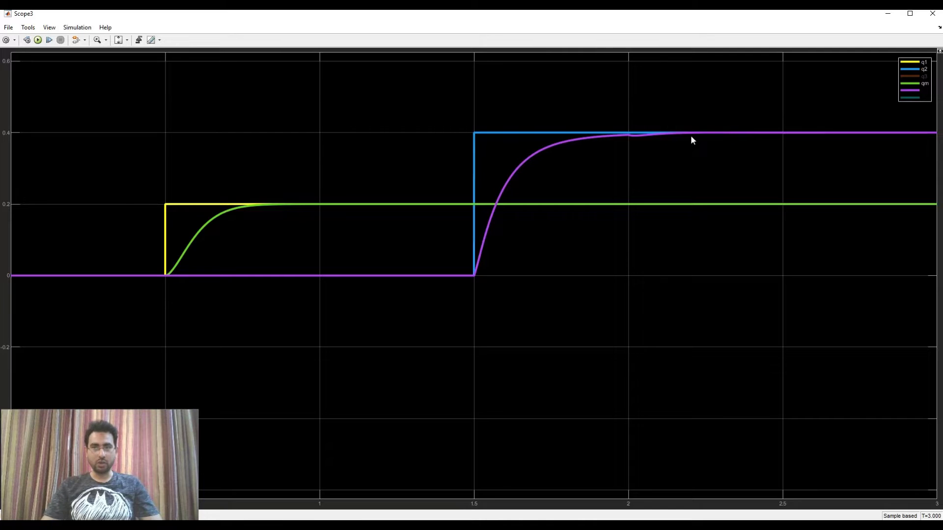
left_click(909, 77)
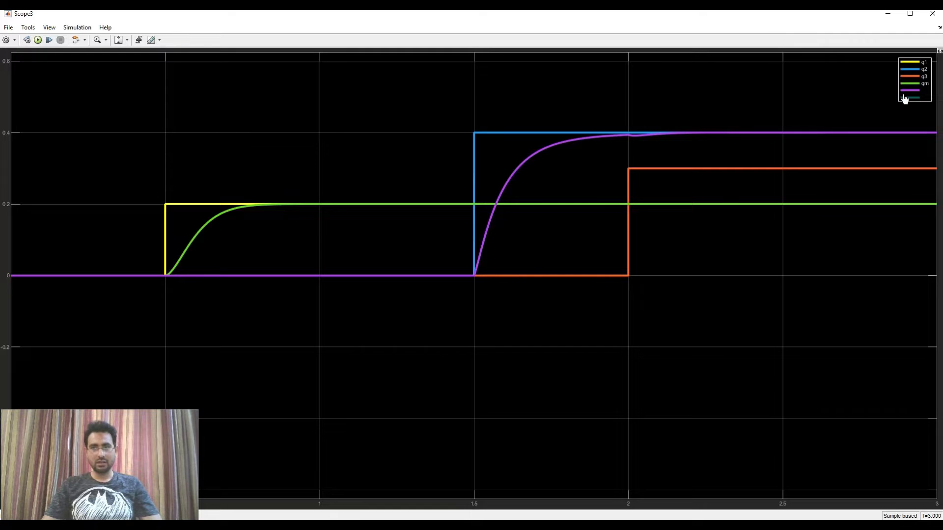
left_click(905, 98)
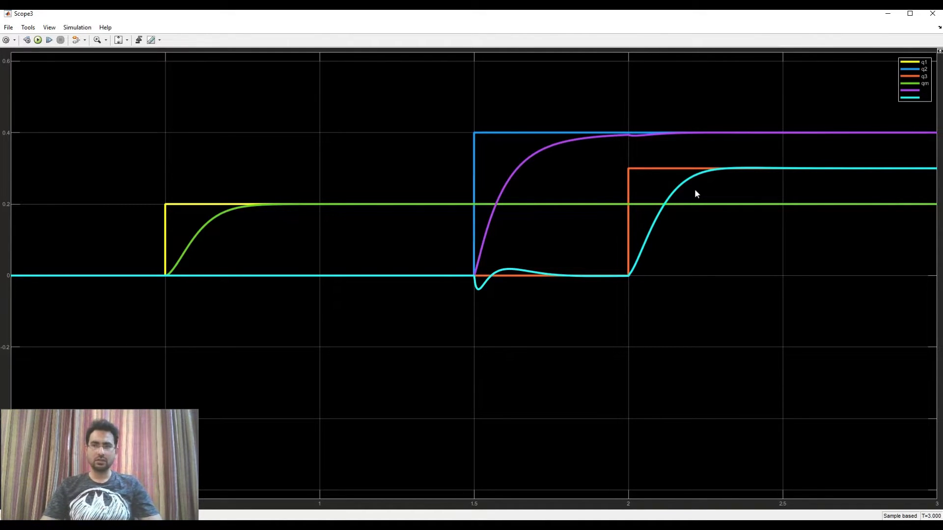
left_click(931, 13)
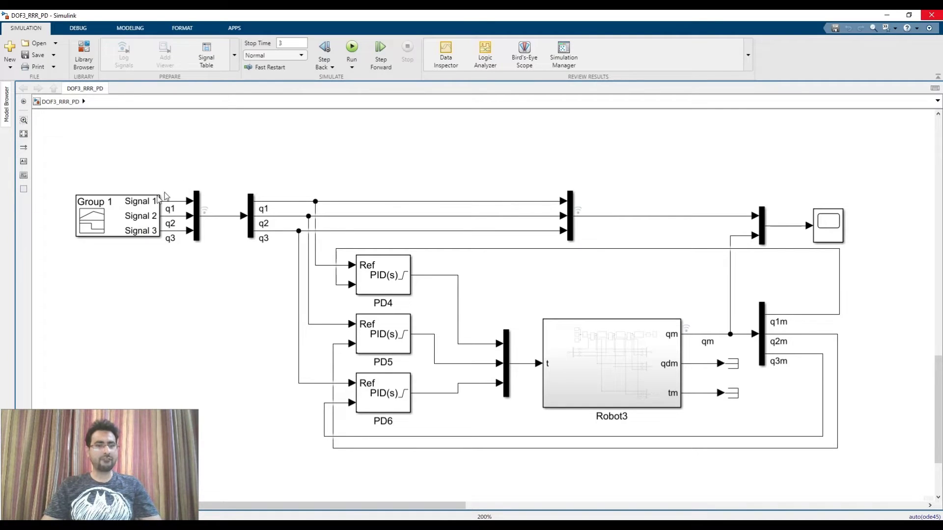
- Run the simulation of the PD model driven by the trapezoidal velocity trajectory and pause the robot animation in Mechanics Explorer
left_click(136, 226)
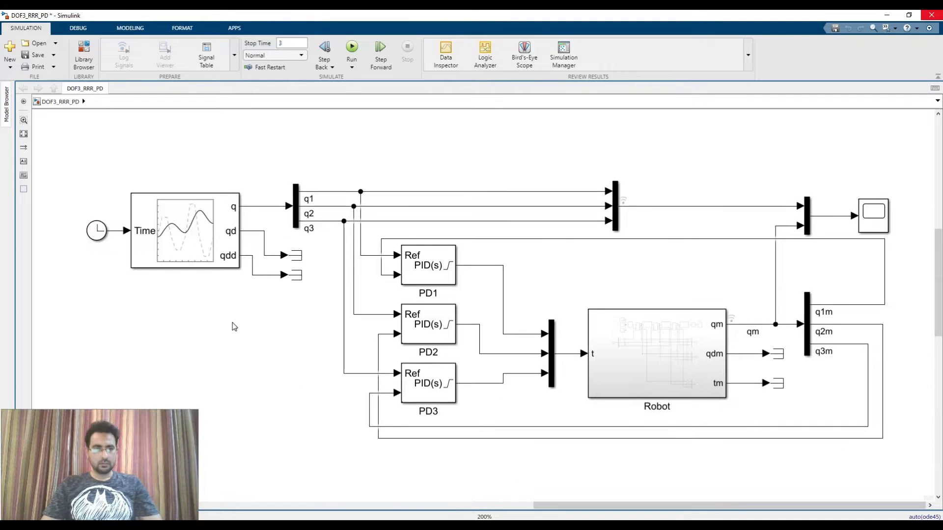
left_click_drag(257, 169, 86, 293)
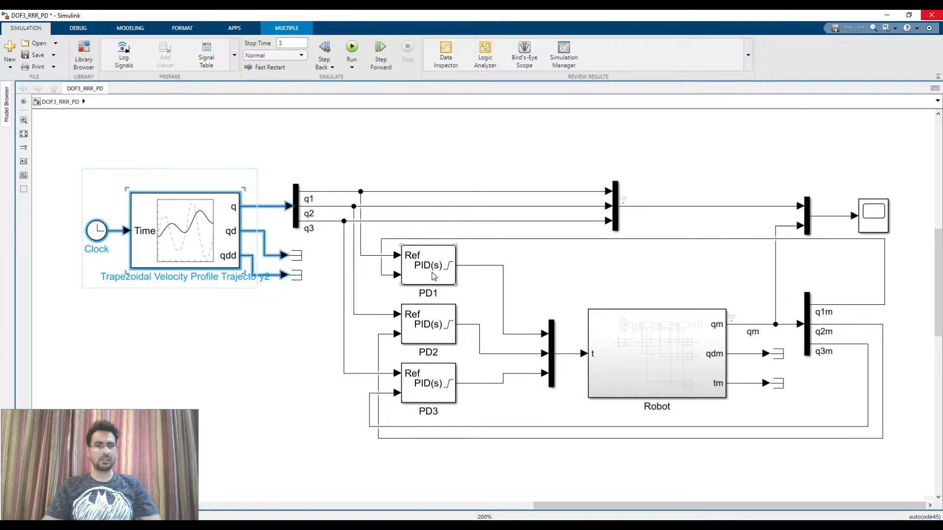
left_click(349, 48)
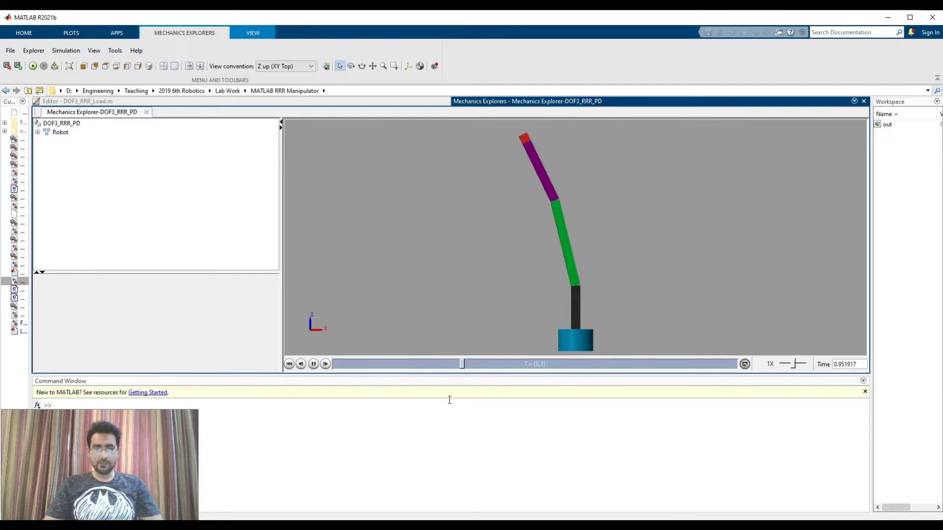
left_click(314, 364)
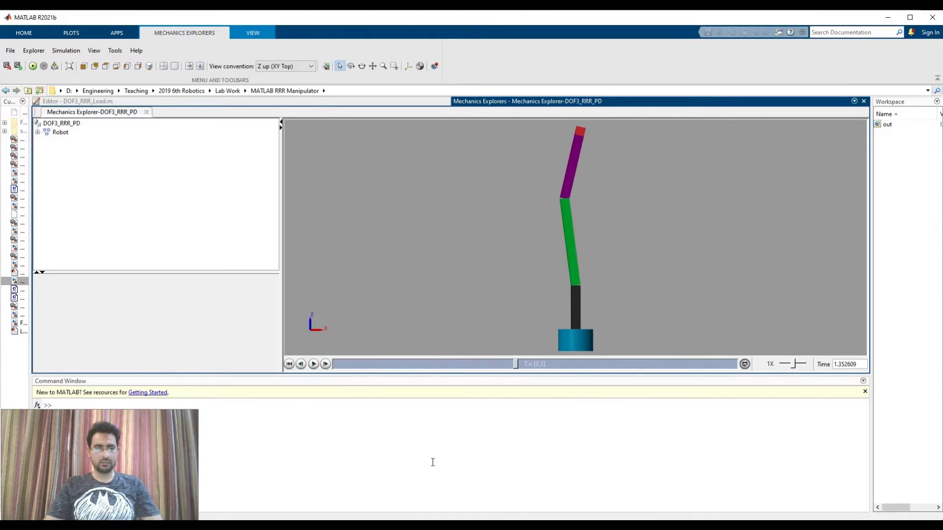
- Open the trajectory model's scope and show q1 with qm, plus q2 with its purple response curve, to compare tracking
key("alt+Tab")
double_click(867, 223)
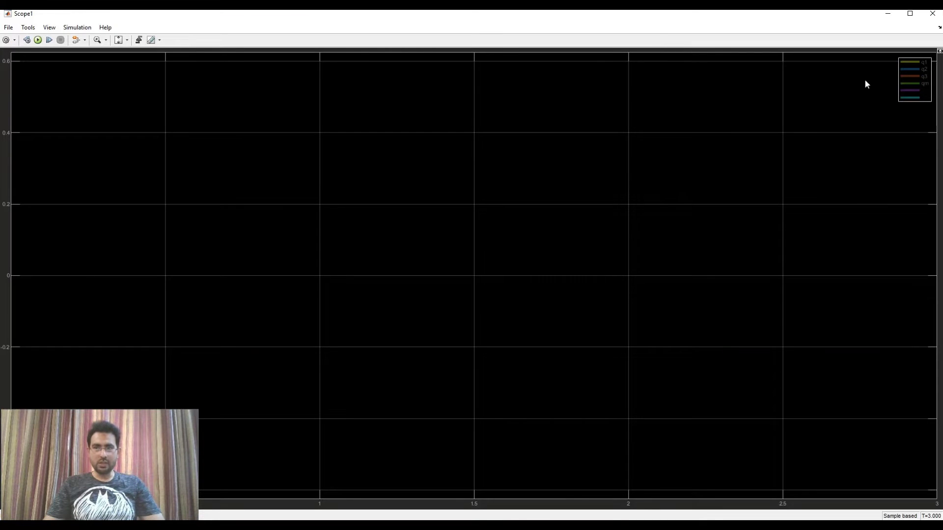
left_click(912, 63)
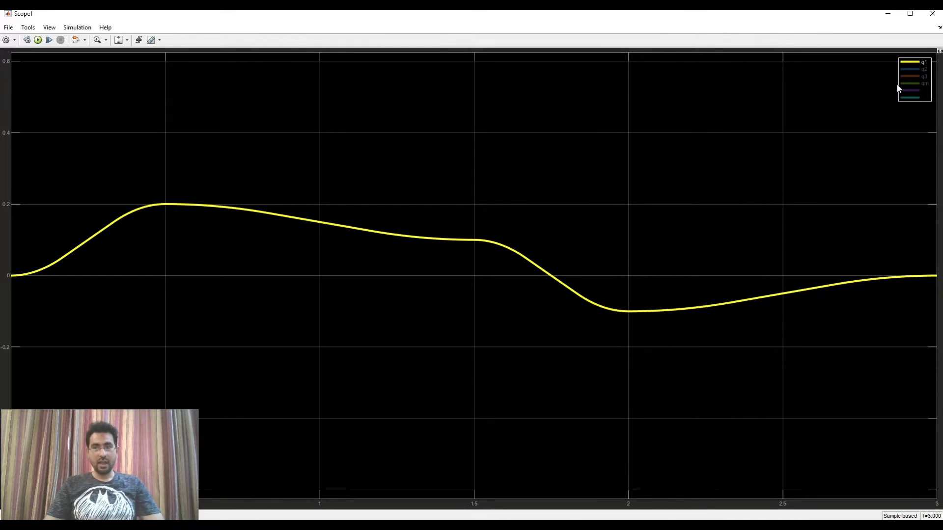
left_click(909, 84)
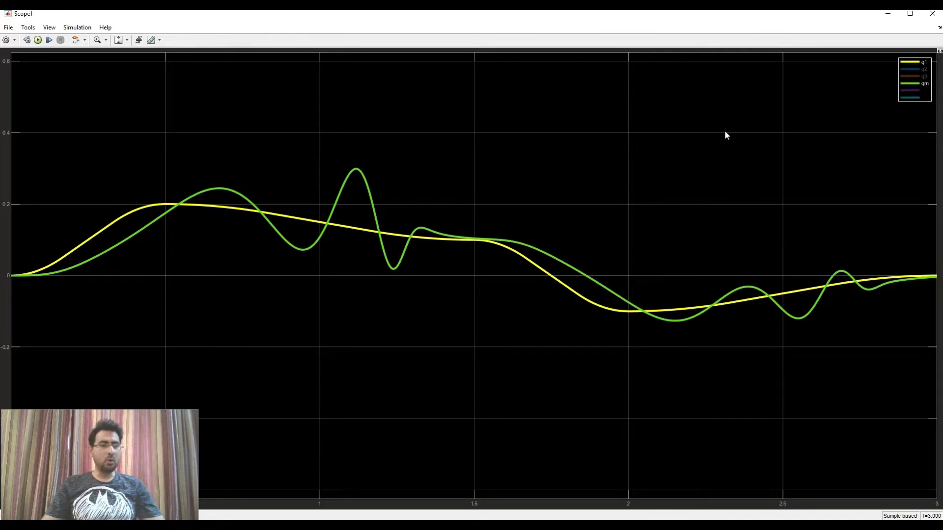
left_click(914, 69)
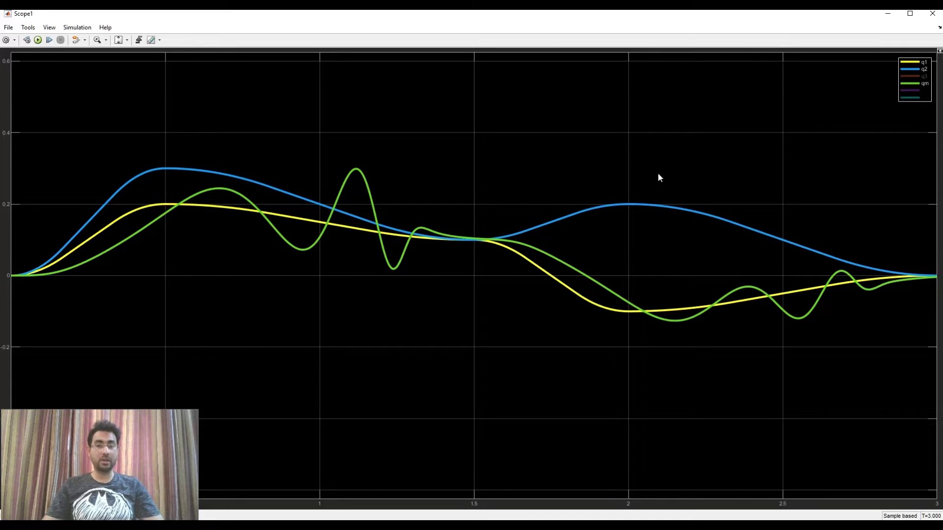
left_click(912, 90)
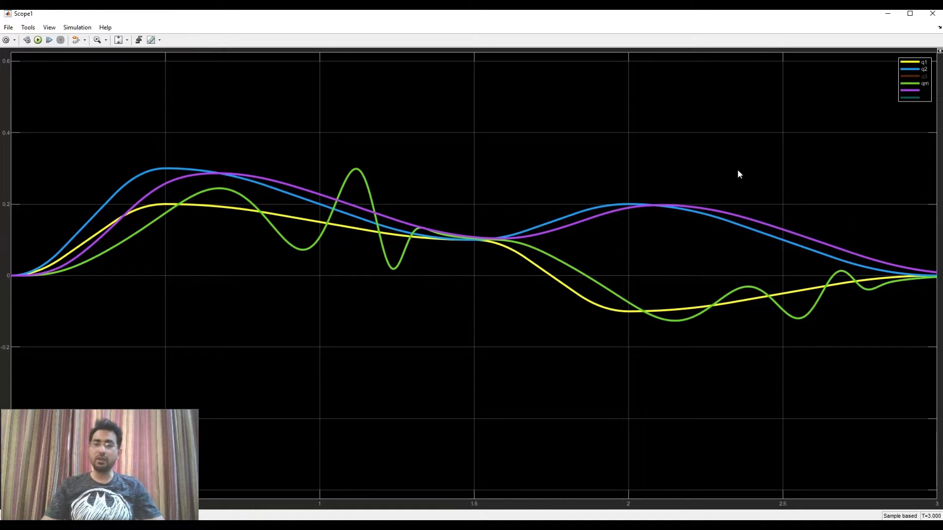
- Isolate q3 and its cyan response curve in the scope to compare their tracking, and close the scope
left_click(910, 63)
left_click(910, 69)
left_click(911, 84)
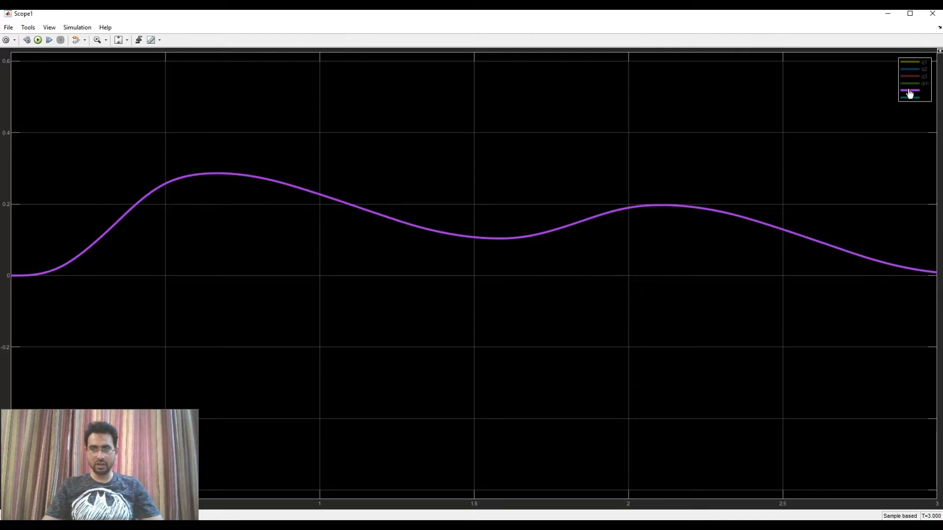
left_click(909, 90)
left_click(914, 77)
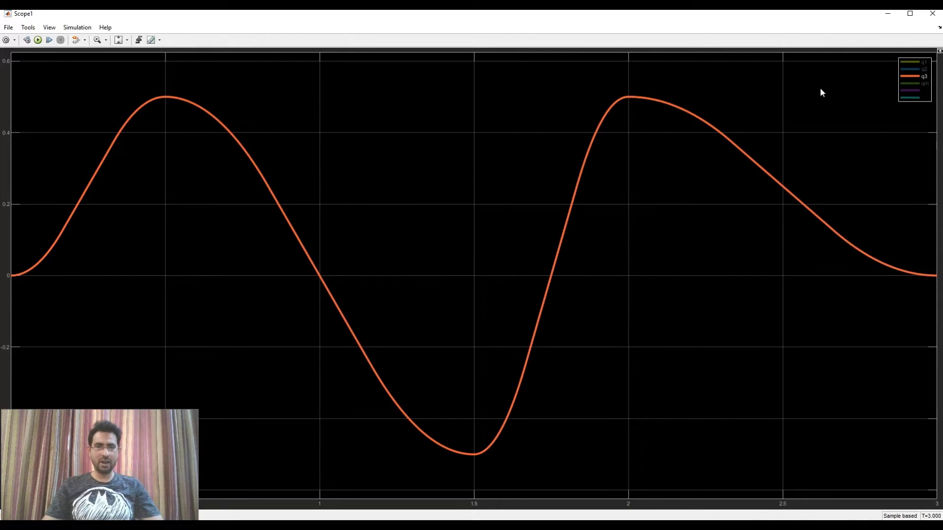
left_click(910, 97)
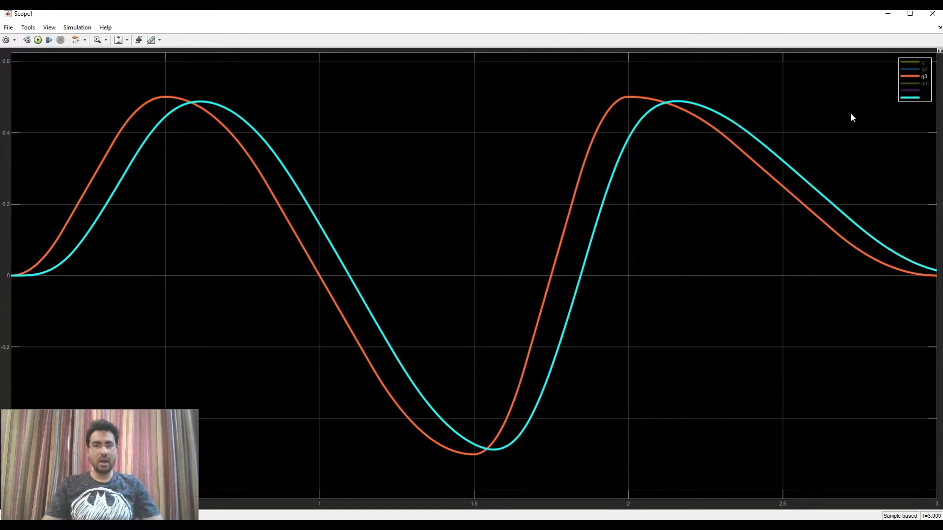
left_click(932, 16)
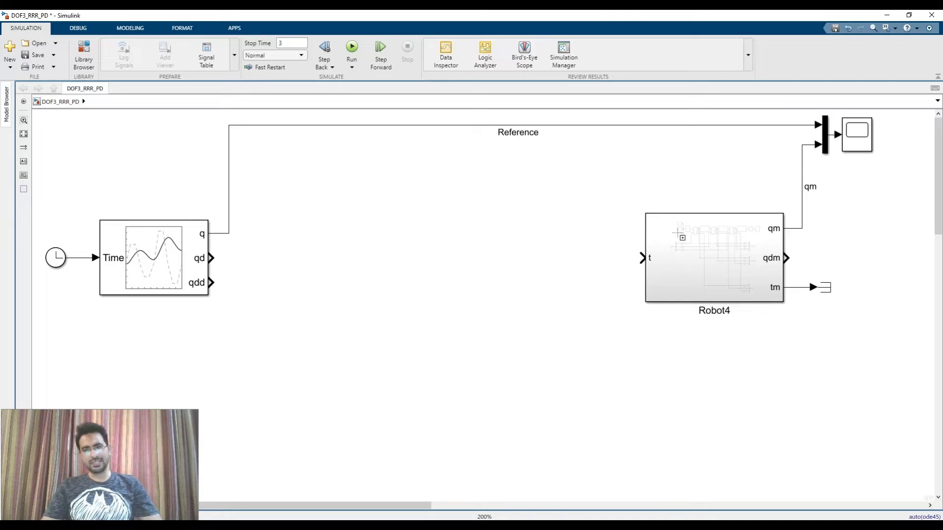
left_click(710, 283)
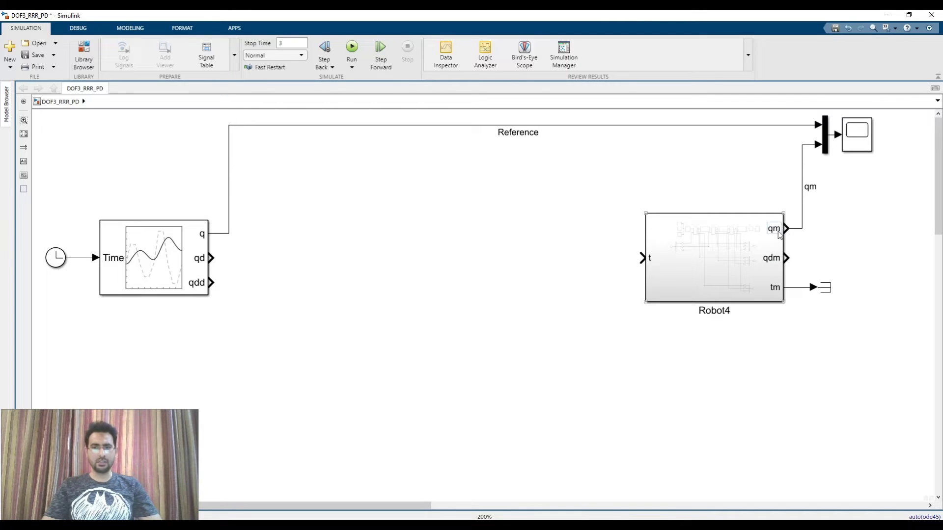
left_click(229, 235)
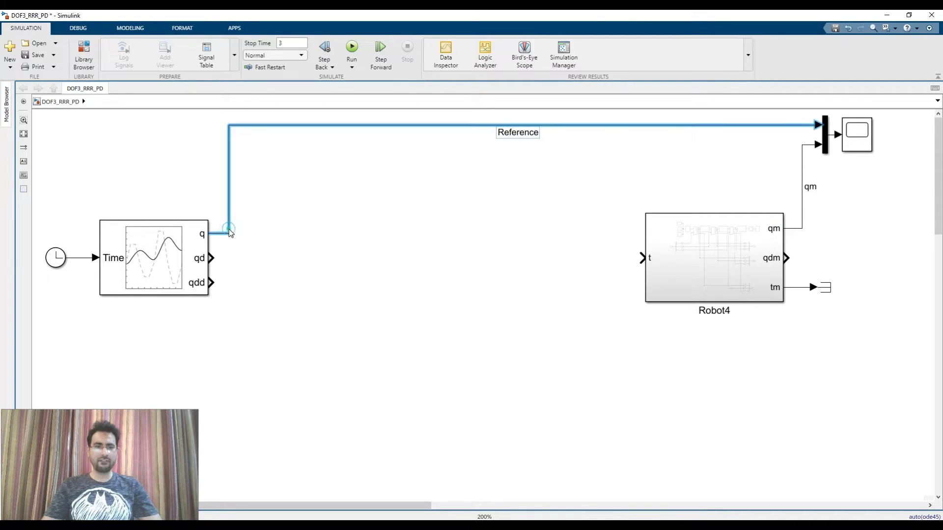
left_click(829, 141)
left_click(857, 135)
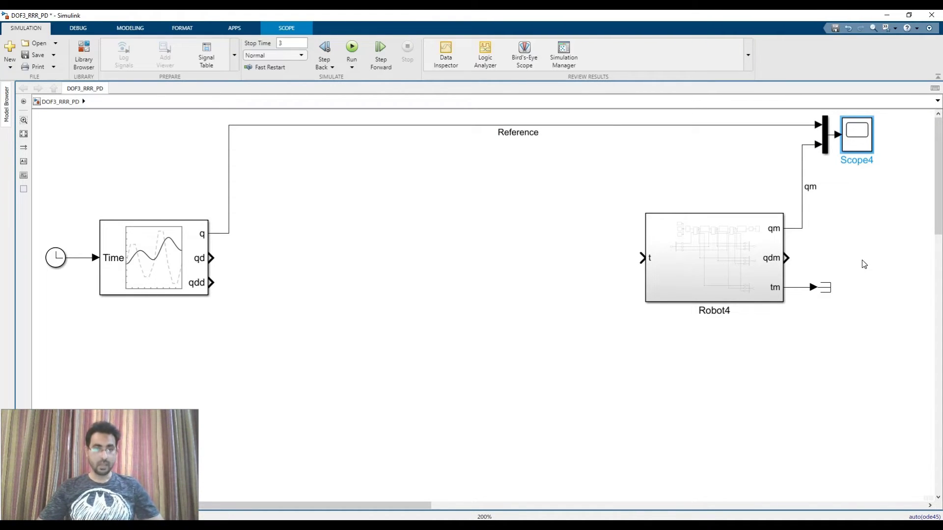
left_click_drag(585, 175, 277, 352)
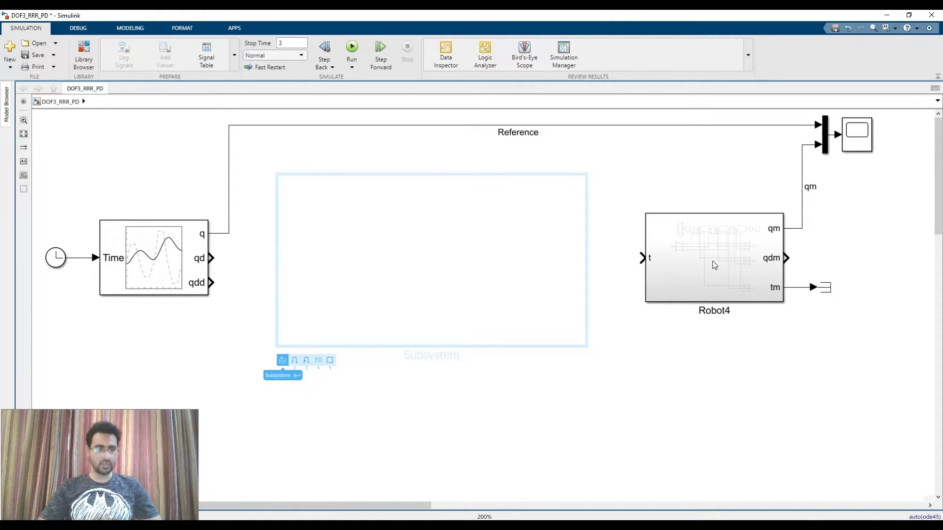
left_click(653, 383)
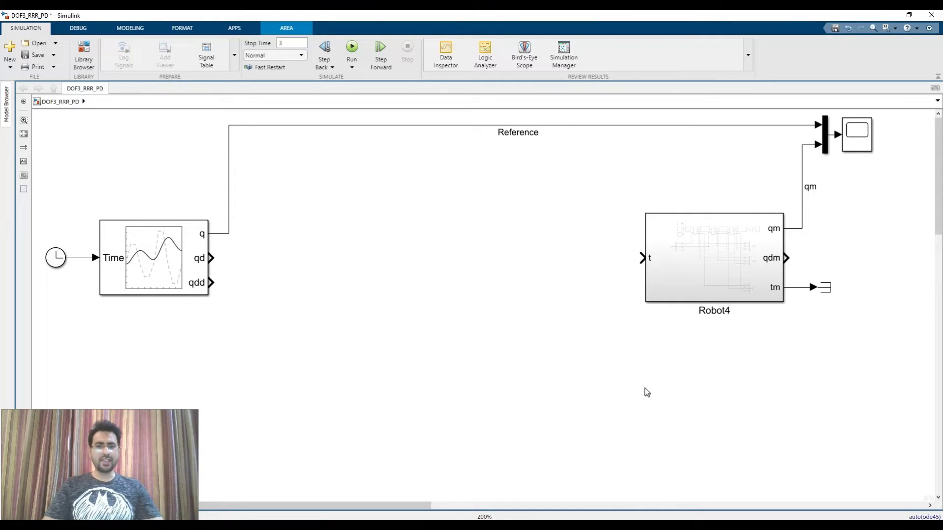
- Add the annotation "T = M(qdd + Kd(qd-qdm) + Kp(q-qm)) + N" in the empty canvas area below the Robot4 block
left_click(648, 382)
double_click(653, 384)
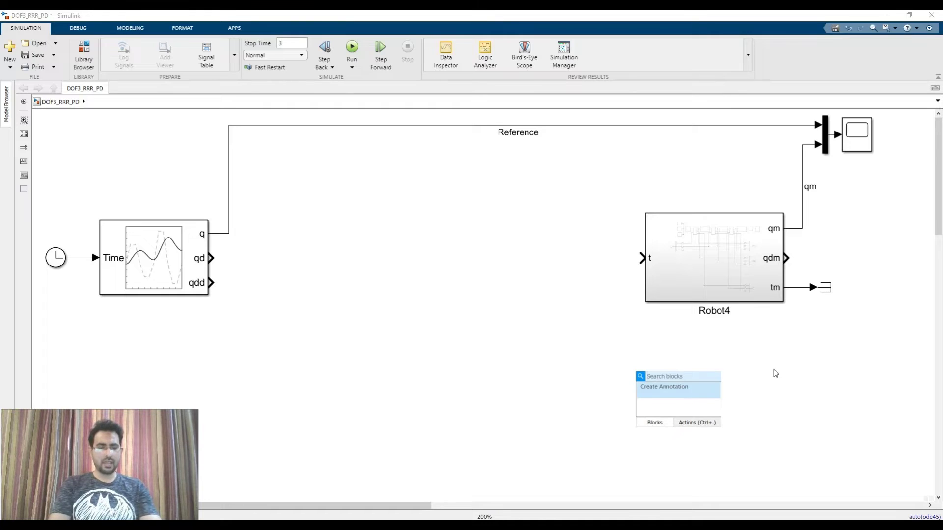
type("T =")
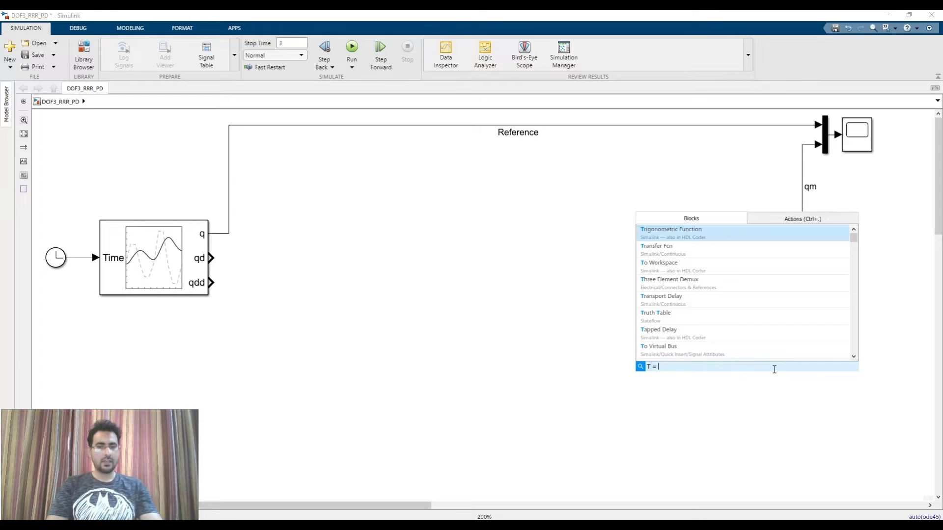
type(" M")
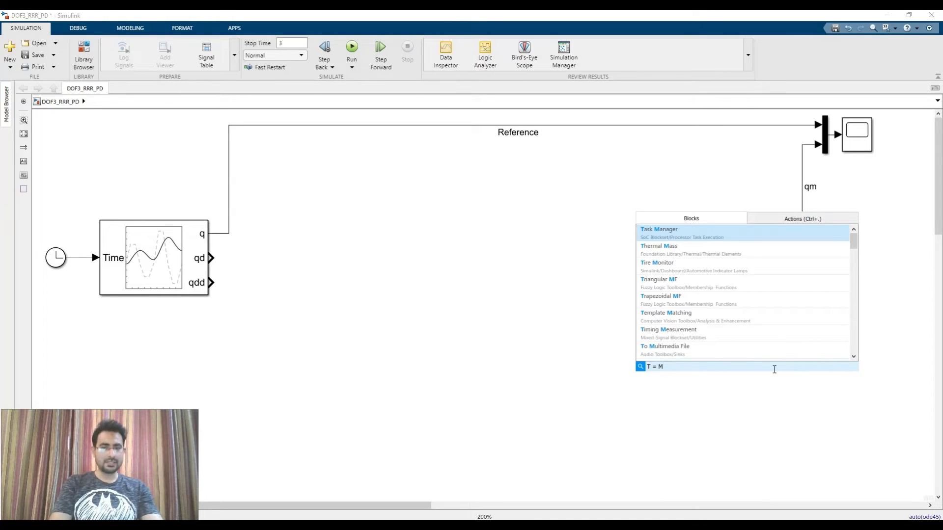
type("(qdd")
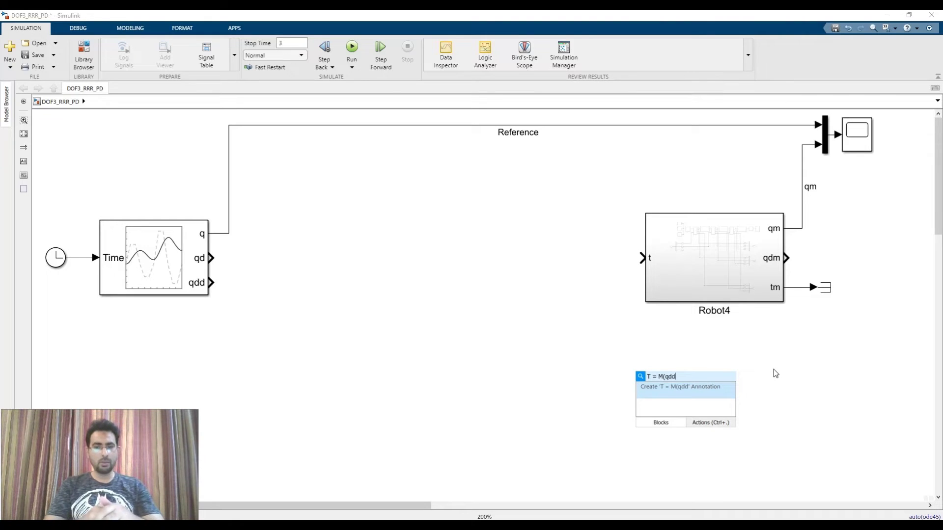
type(" + Kd")
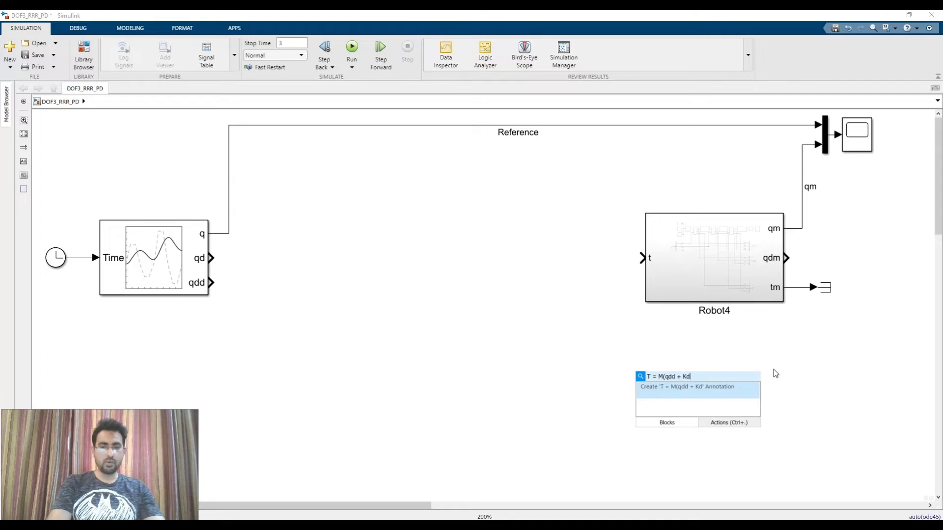
type("(")
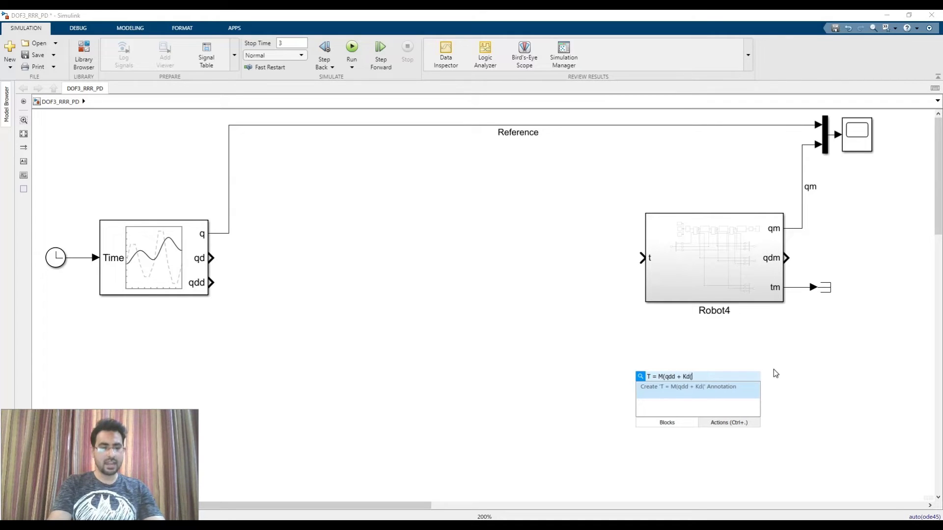
type("qd")
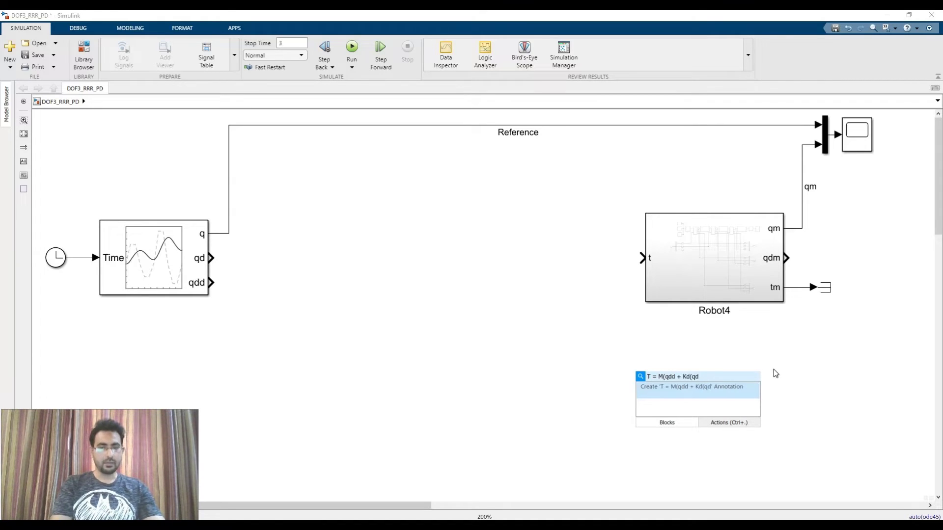
type("-q")
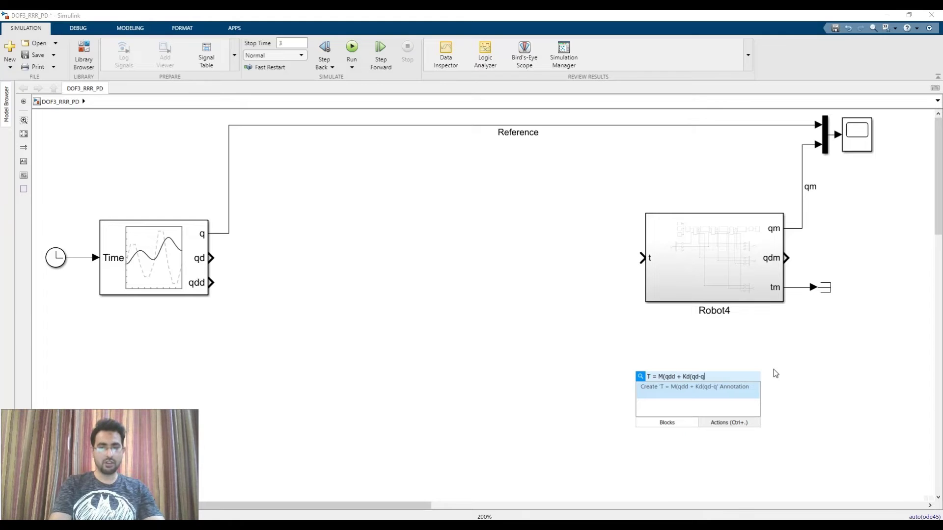
type("dm")
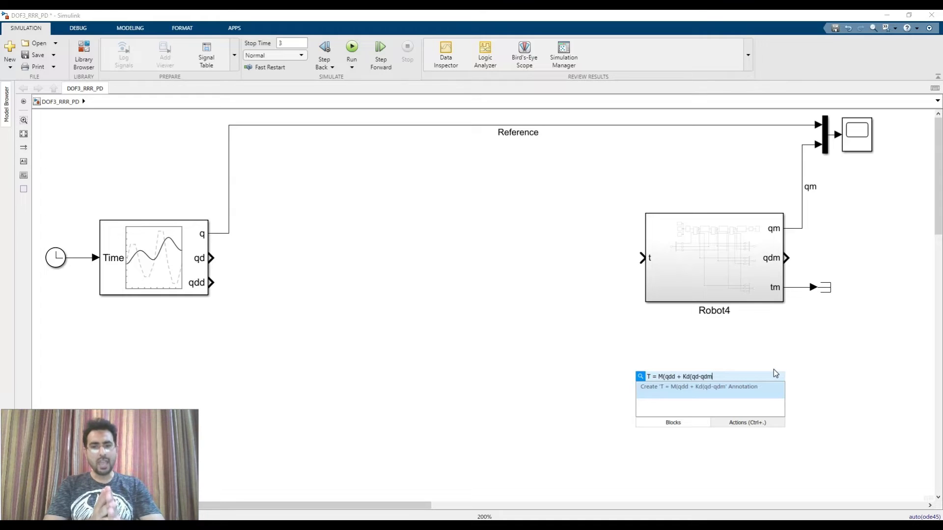
type(") + ")
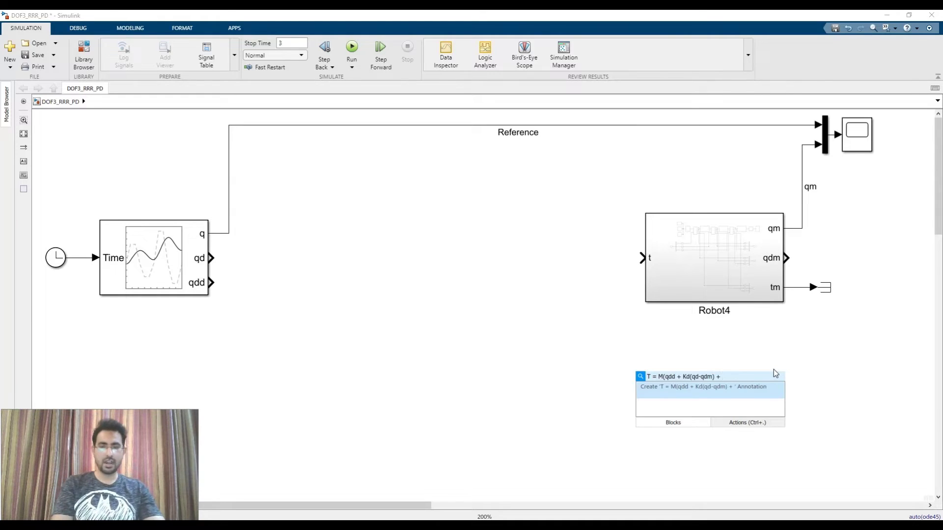
type("Kp")
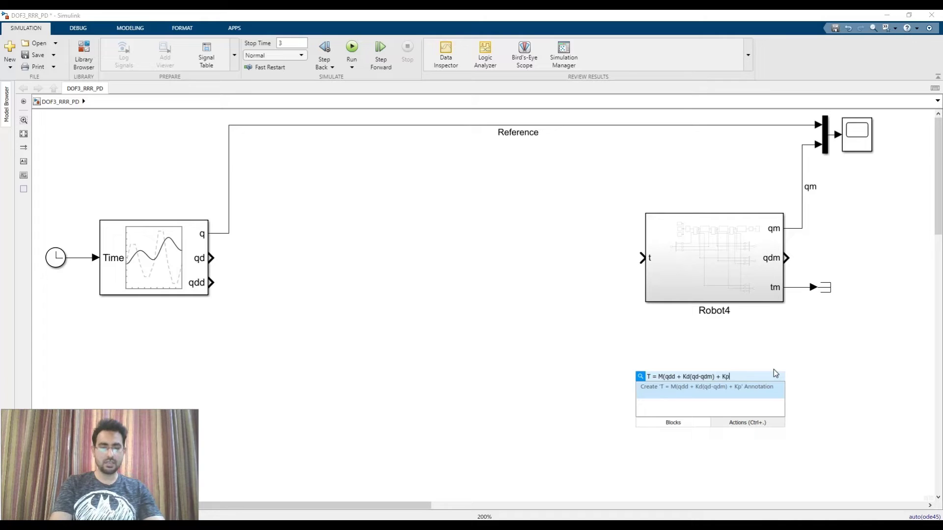
type("(")
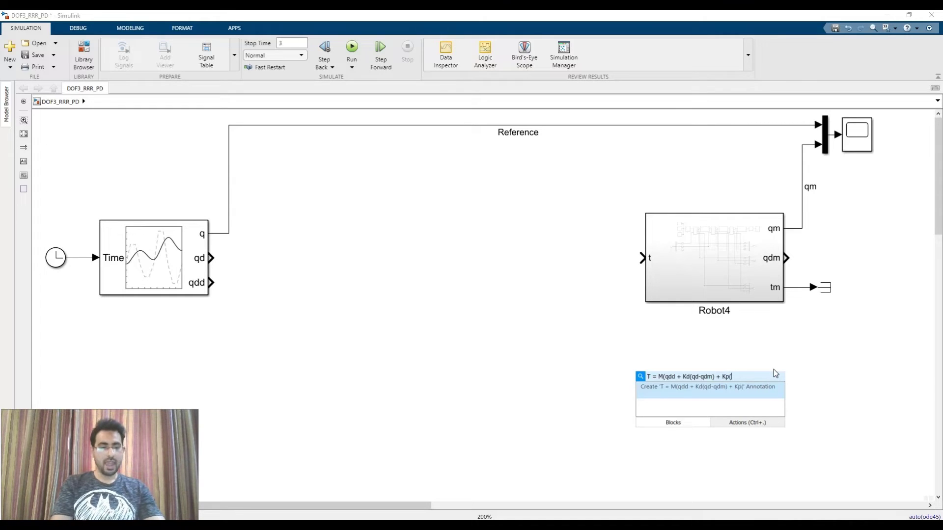
type("q-qm)) + N")
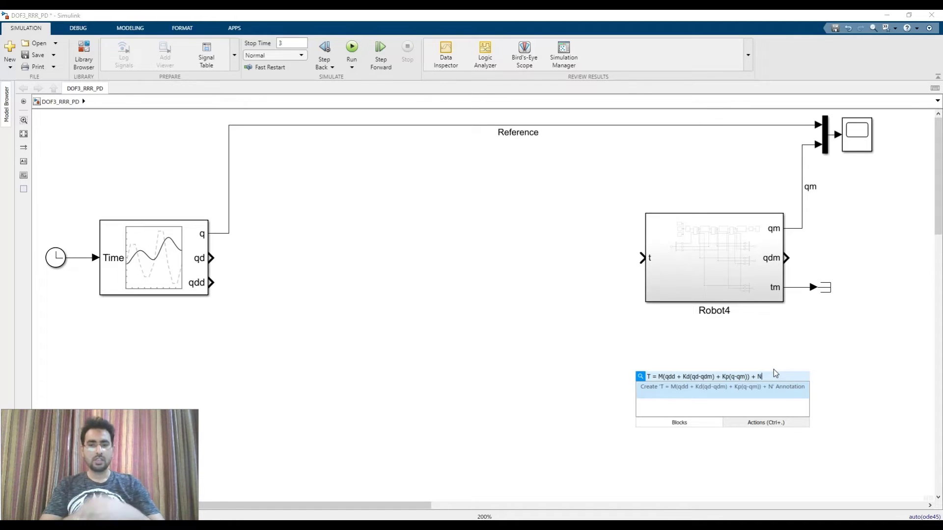
key("Return")
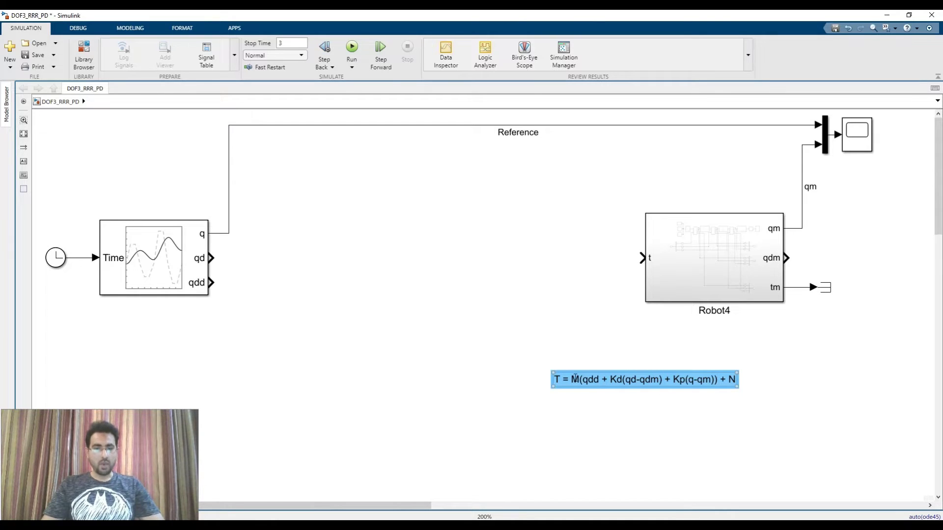
- Examine the torque equation's terms against the trajectory block's outputs and Robot4's measured outputs
left_click(578, 380)
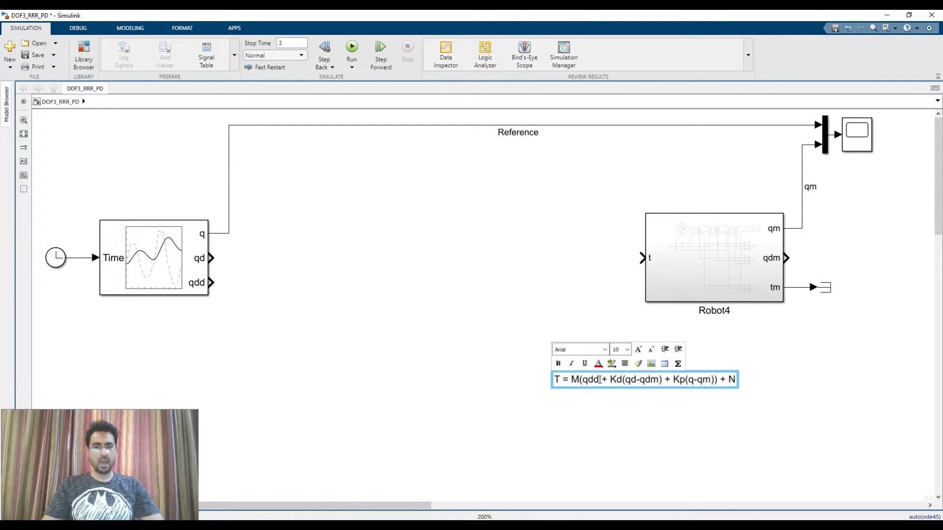
key("Escape")
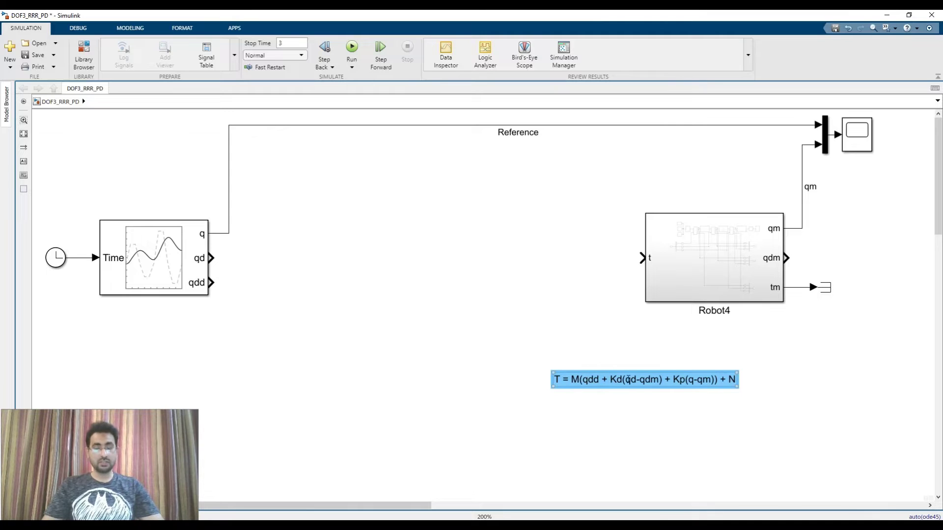
left_click_drag(636, 379, 632, 379)
left_click(633, 383)
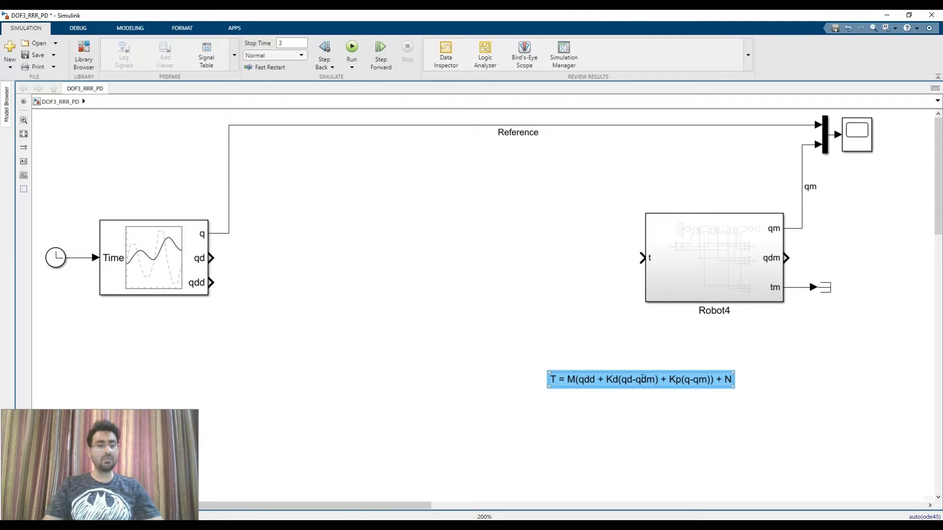
left_click(118, 285)
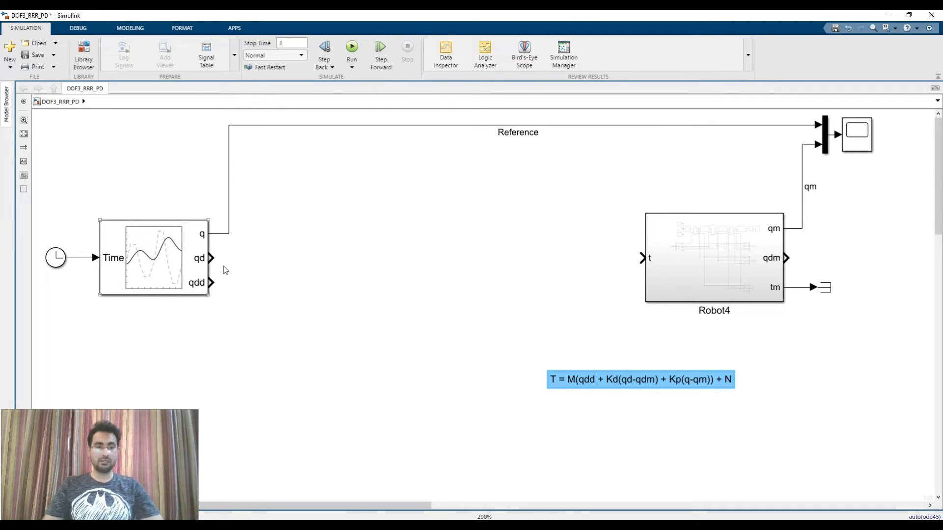
left_click(211, 314)
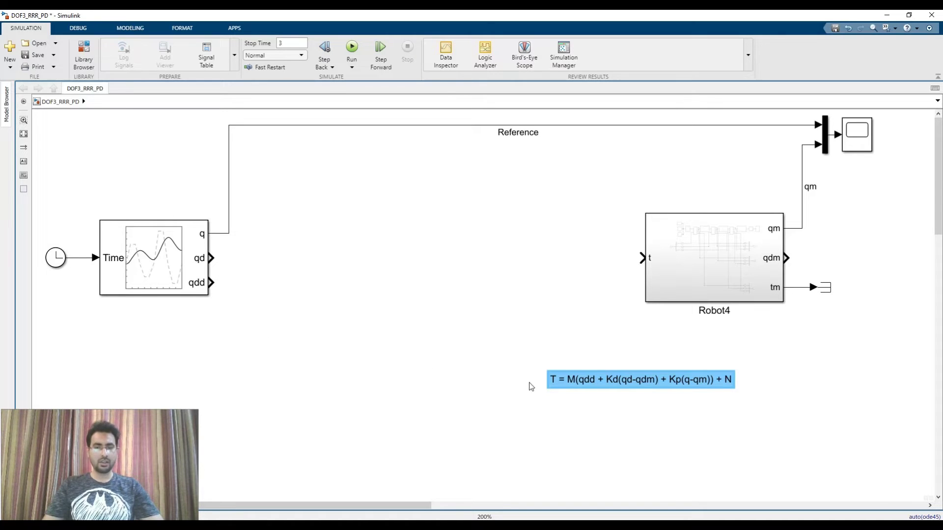
left_click(647, 381)
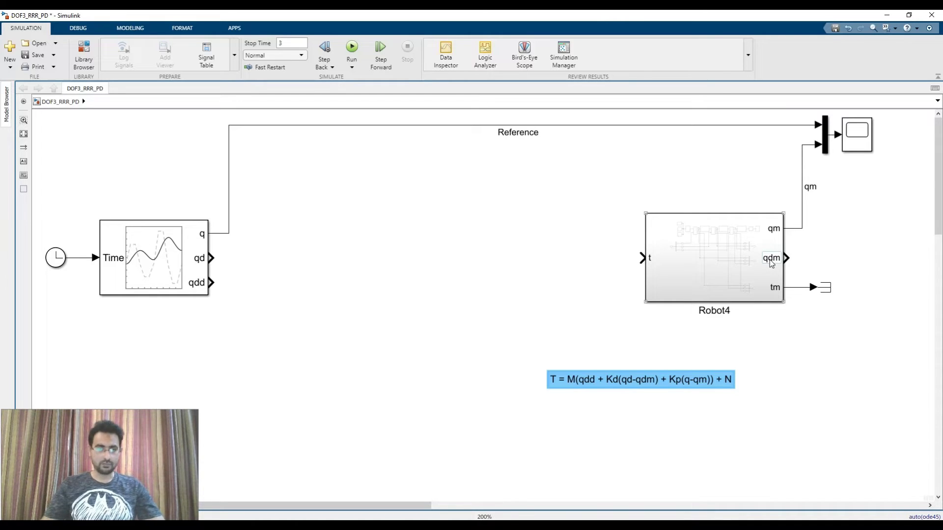
- Insert a Joint Space Mass Matrix block on the canvas between the trajectory block and Robot4
left_click(387, 239)
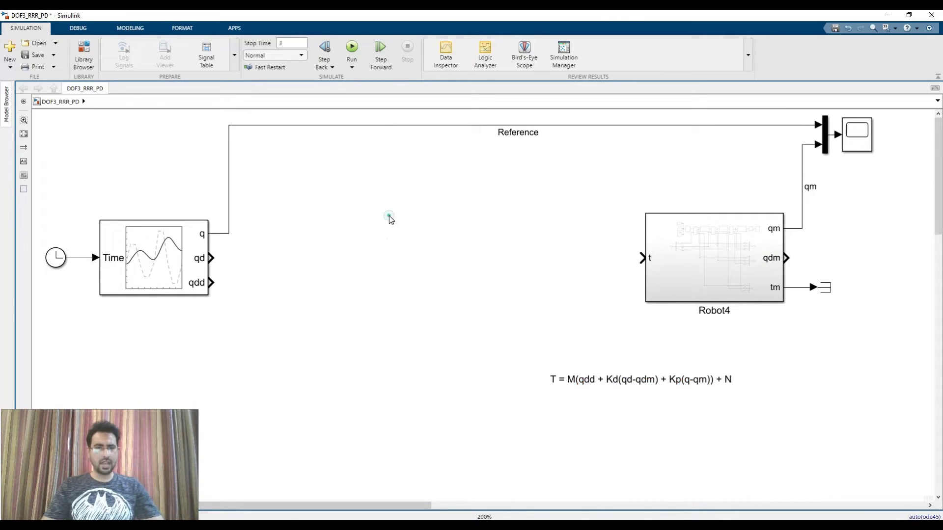
double_click(388, 217)
type("Ma")
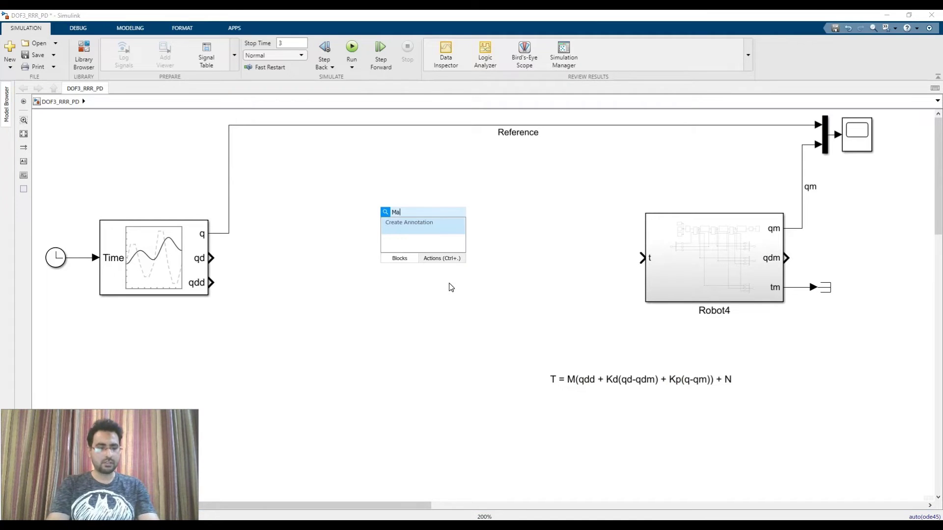
type("ss M")
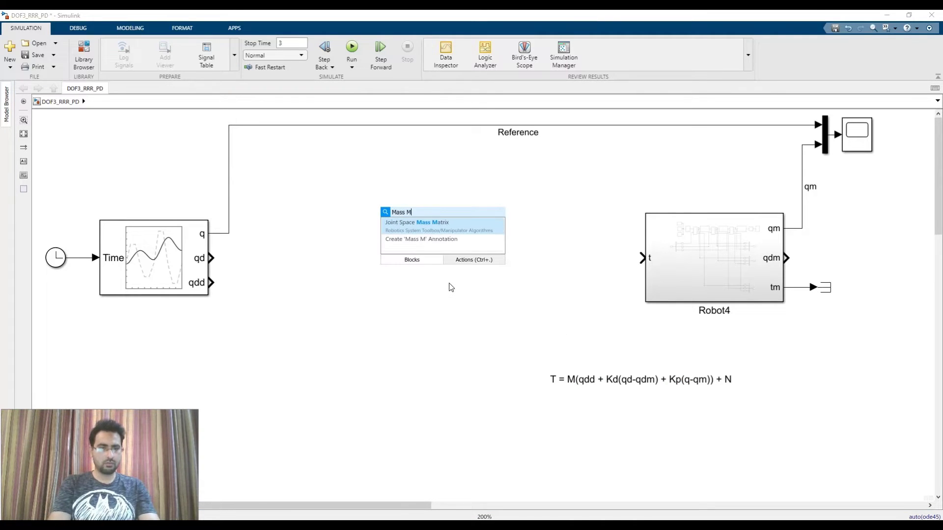
type("at")
key("Return")
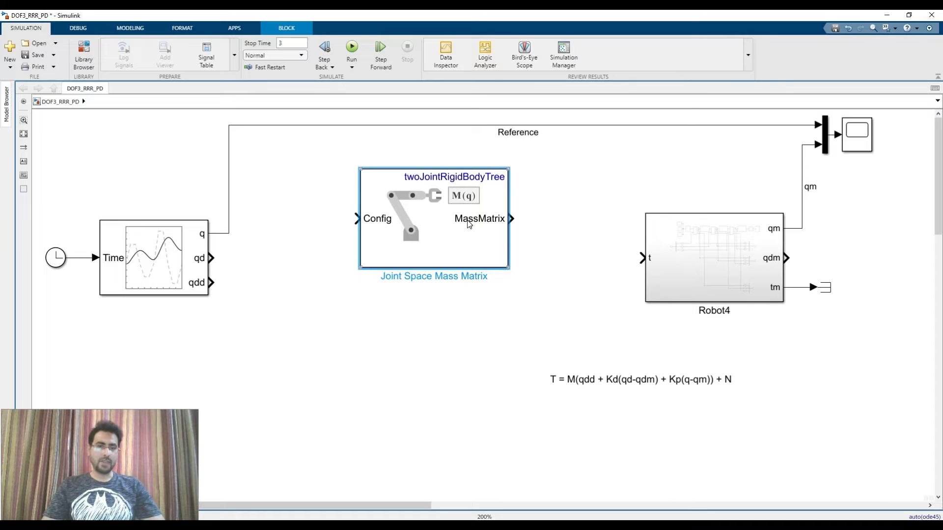
- Set the Joint Space Mass Matrix block's rigid body tree to DOF3_RRR and shrink the block
left_click_drag(508, 268, 504, 266)
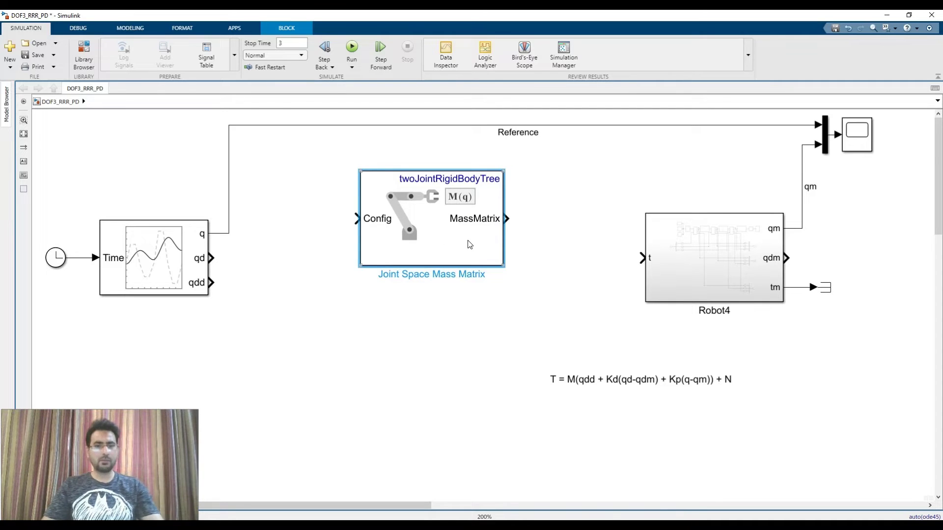
double_click(469, 244)
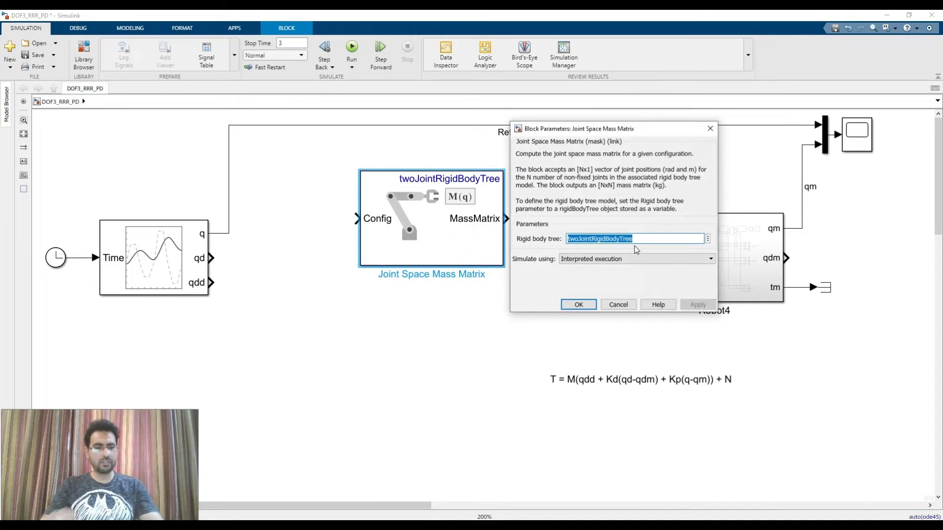
type("DOF")
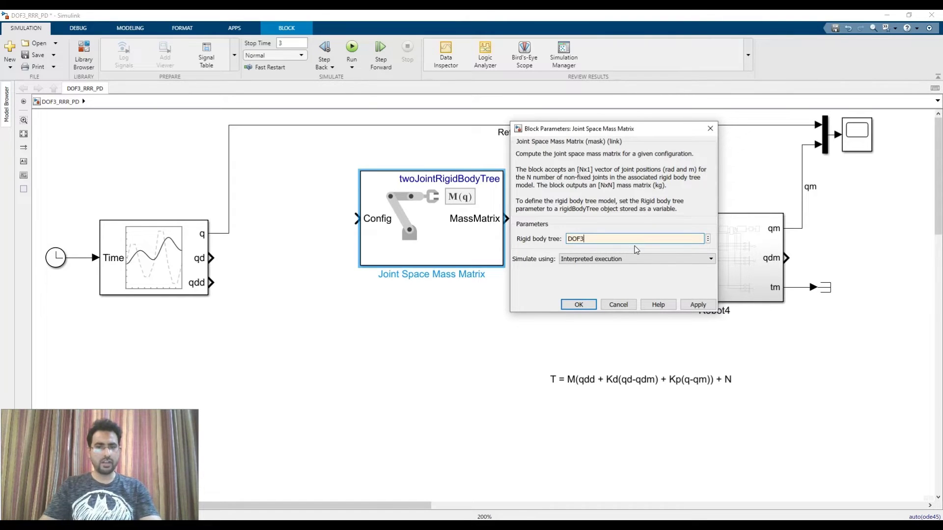
type("3")
left_click(605, 262)
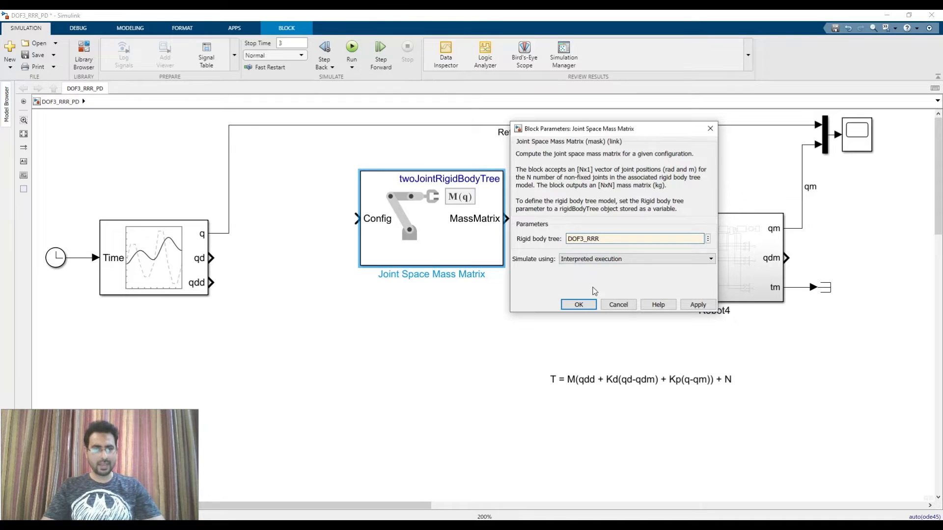
left_click(579, 305)
left_click_drag(504, 267, 465, 237)
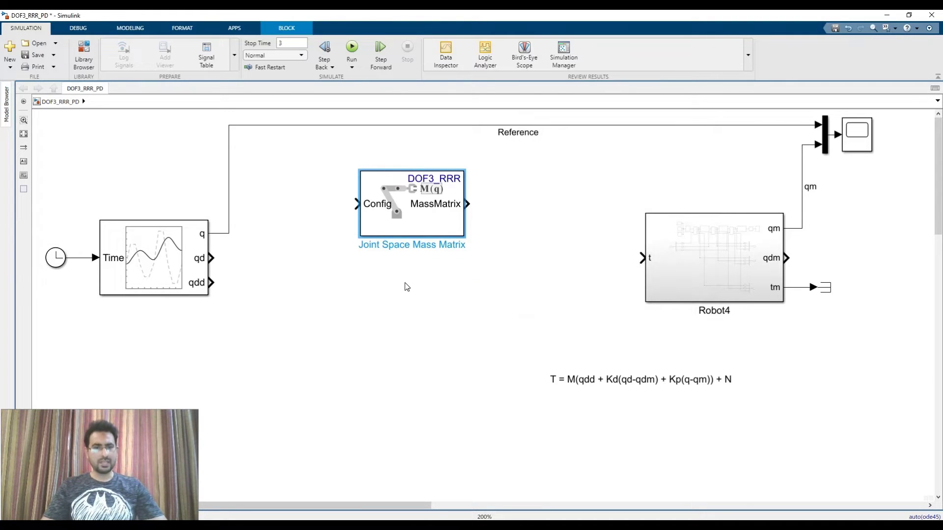
- Insert a Velocity Product Torque block beneath the mass matrix block, aligned with it and resized to match its width
double_click(399, 280)
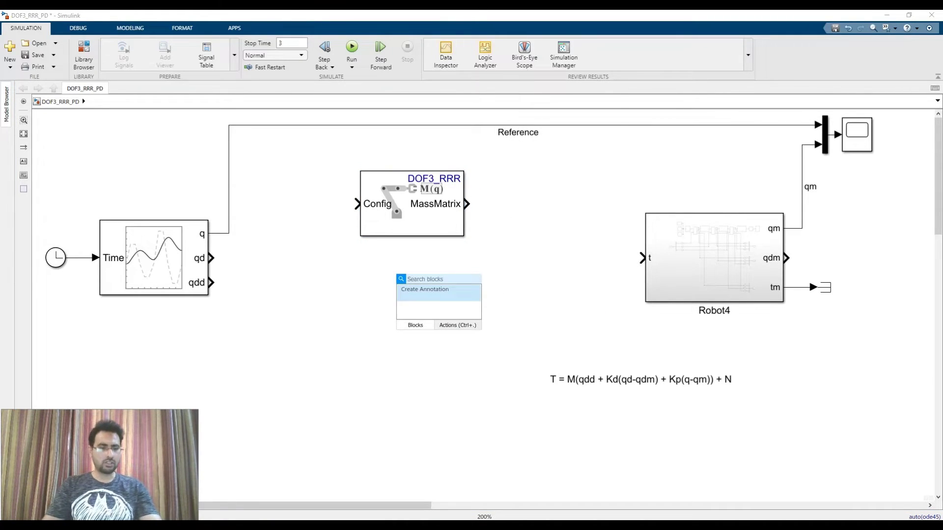
type("Veloci")
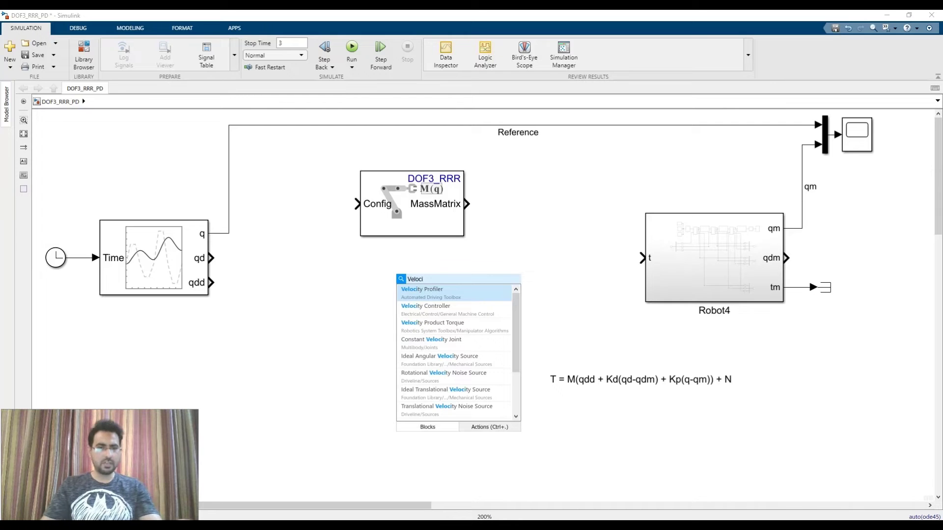
left_click(420, 328)
left_click_drag(417, 306, 438, 322)
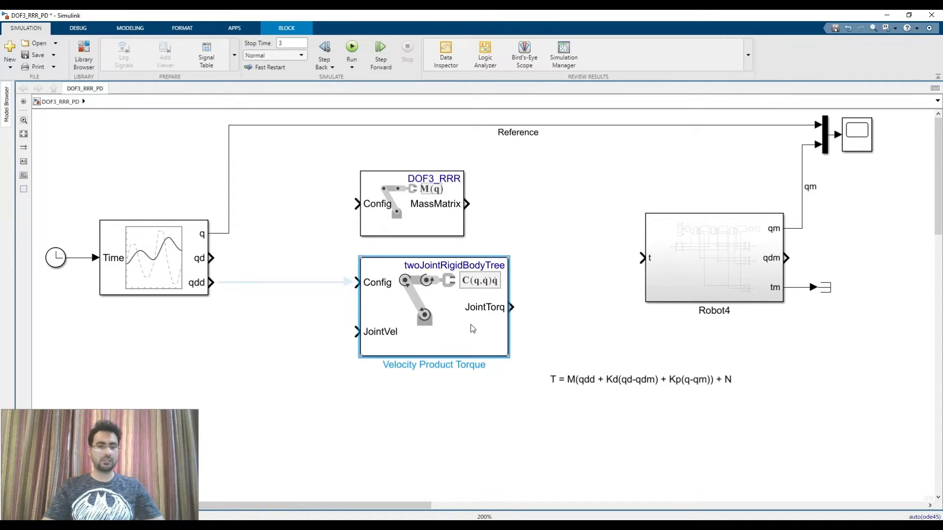
left_click_drag(504, 351, 465, 329)
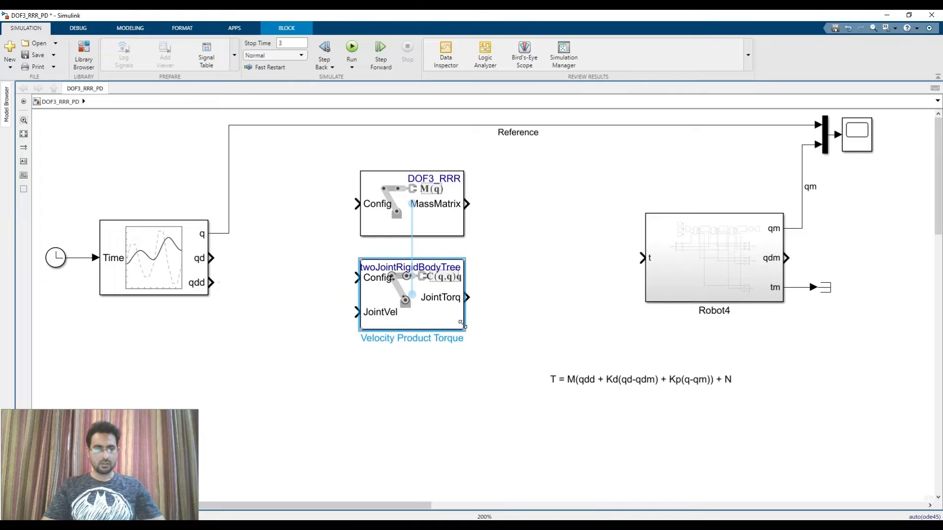
- Set the Velocity Product Torque block's rigid body tree to DOF3_RRR
left_click(793, 228)
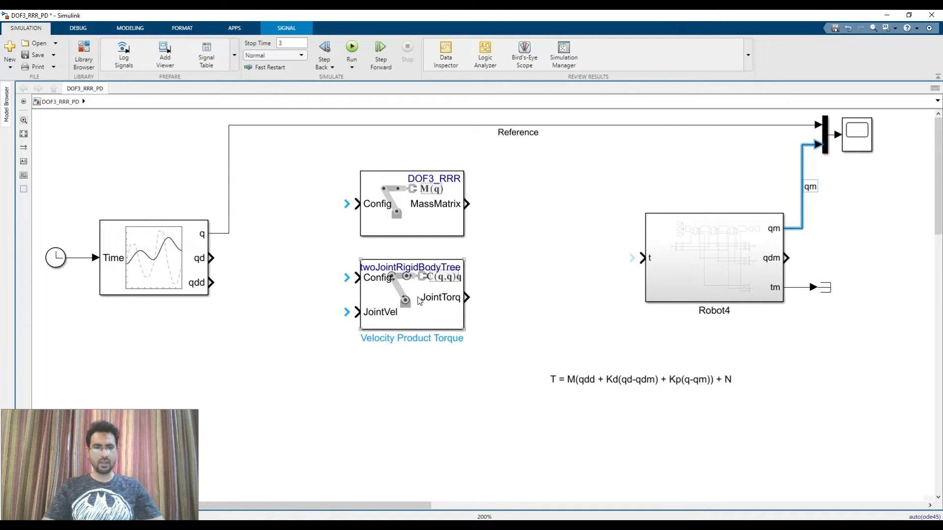
double_click(420, 301)
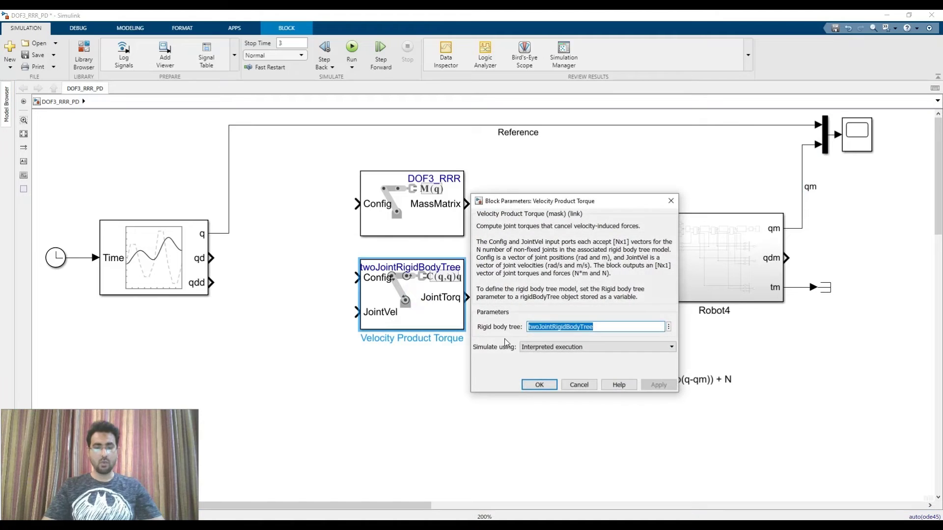
type("DOF")
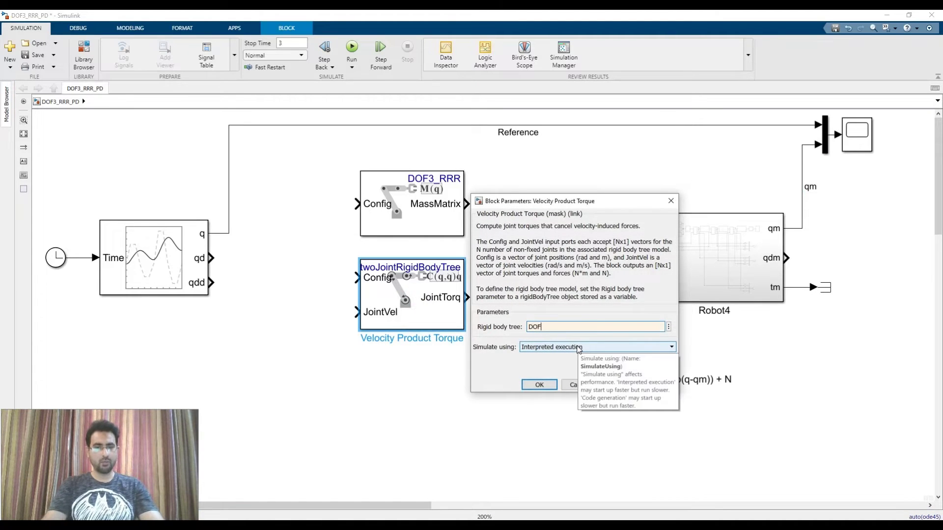
type("3")
left_click(561, 350)
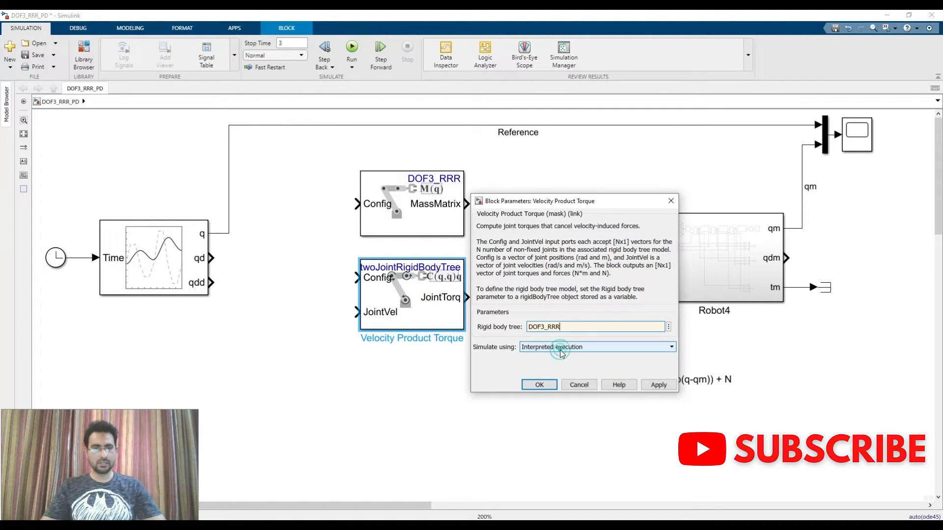
left_click(539, 385)
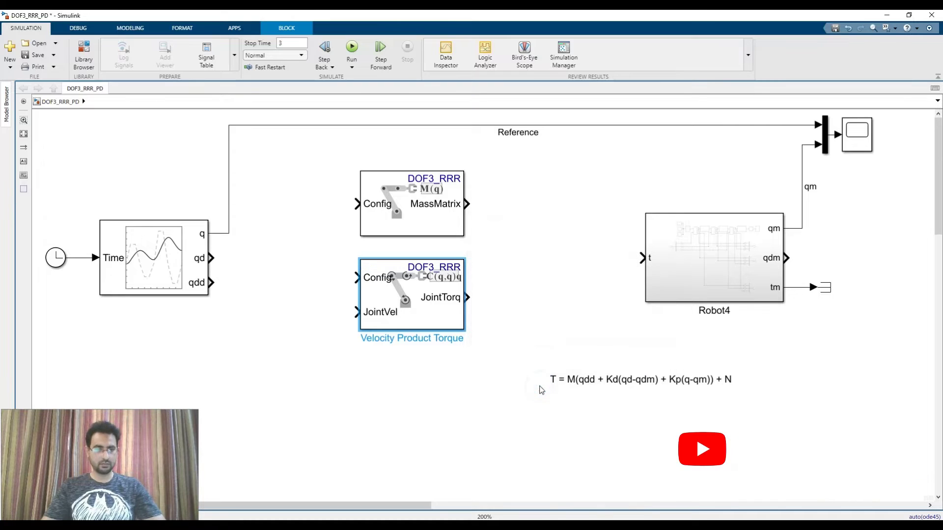
- Insert a Gravity Torque block beneath the Velocity Product Torque block, aligned with it and resized to match its width
double_click(410, 378)
type("G")
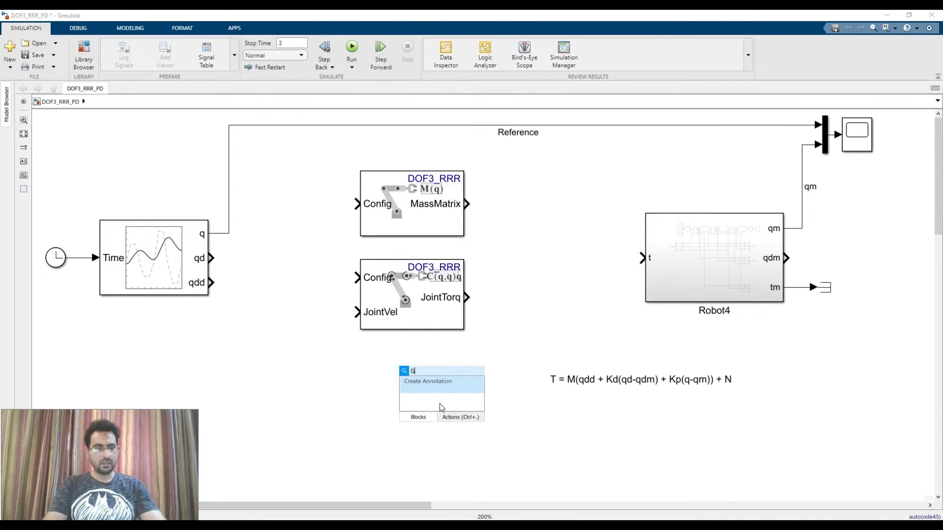
type("rav")
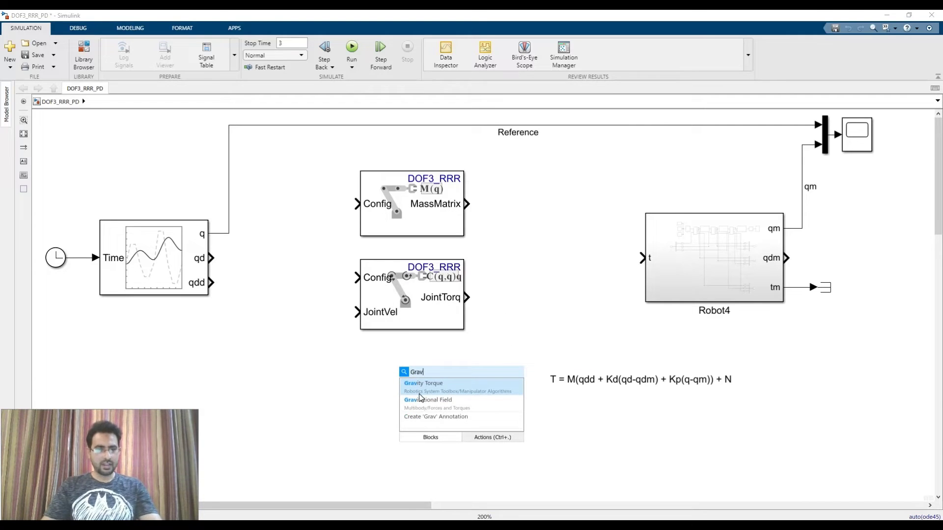
left_click(431, 389)
left_click_drag(430, 385, 460, 418)
left_click_drag(509, 449, 464, 421)
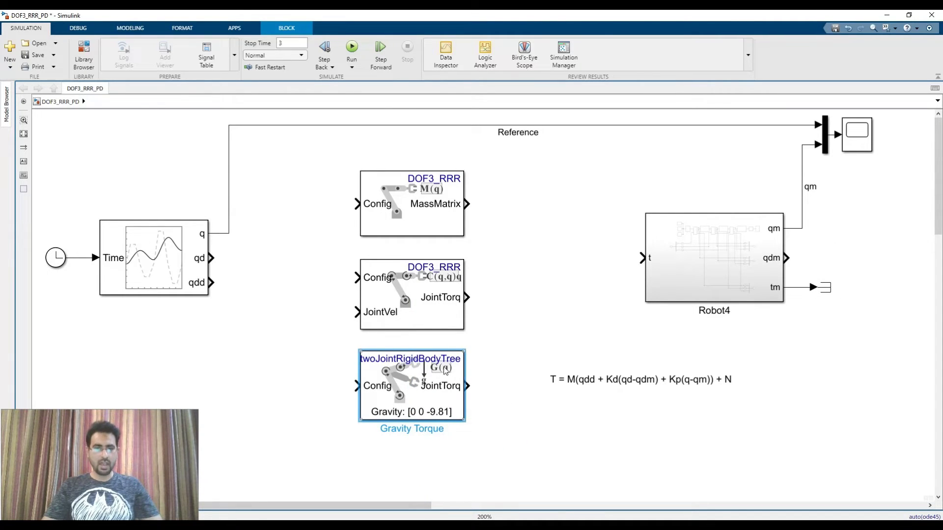
- Set the Gravity Torque block's rigid body tree to DOF3_RRR
double_click(410, 388)
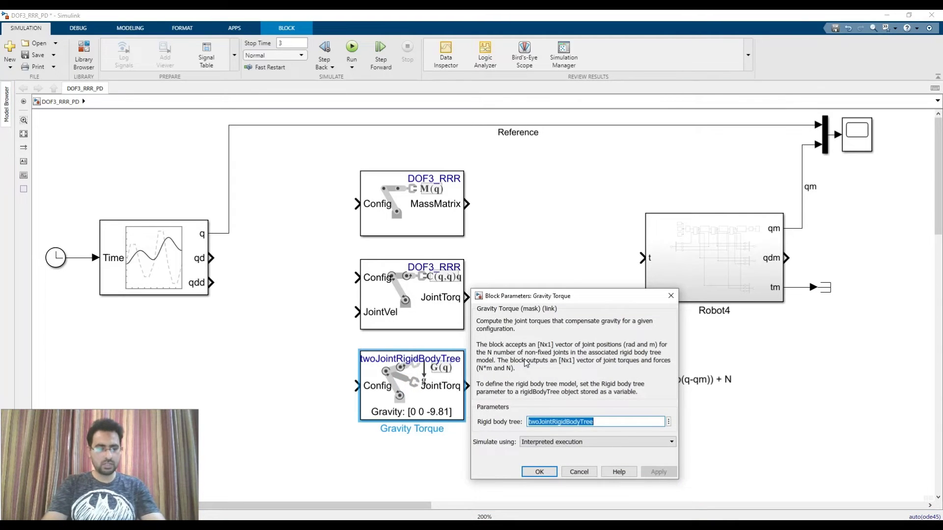
type("DOF")
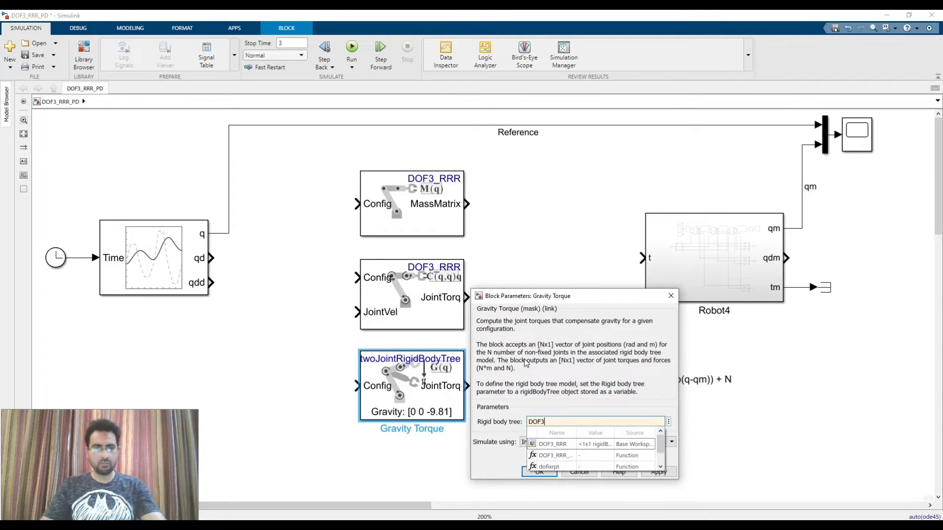
type("3")
left_click(552, 444)
left_click(539, 472)
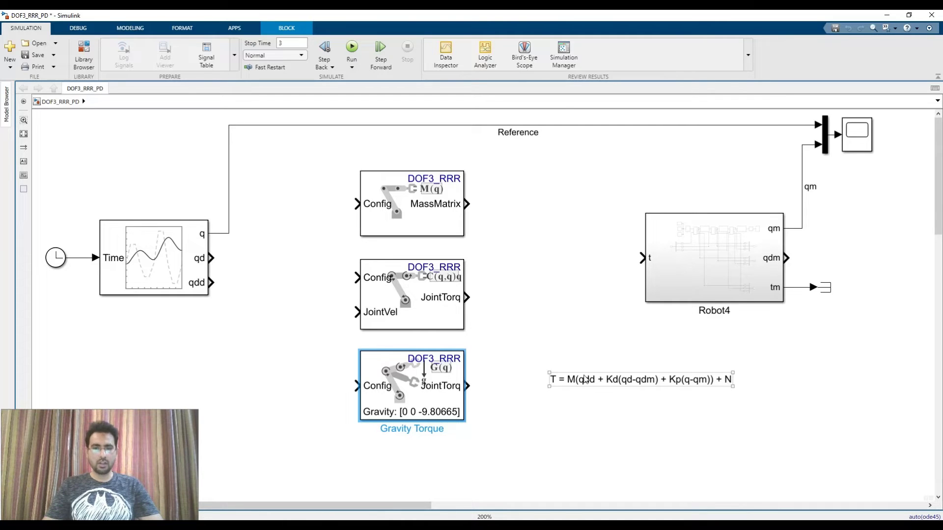
left_click(584, 332)
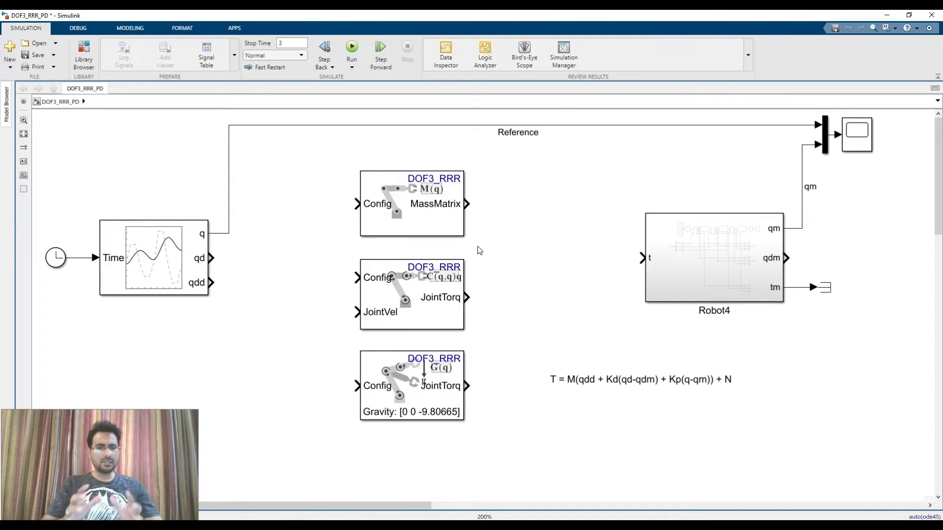
- Group the mass matrix, velocity product and gravity torque blocks into a subsystem and position it between the trajectory block and Robot4
left_click_drag(522, 158, 300, 436)
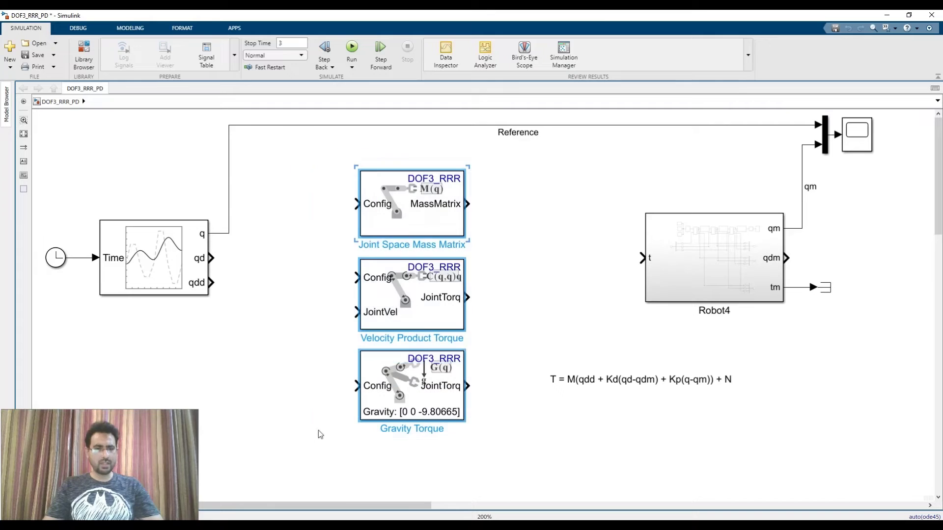
right_click(411, 383)
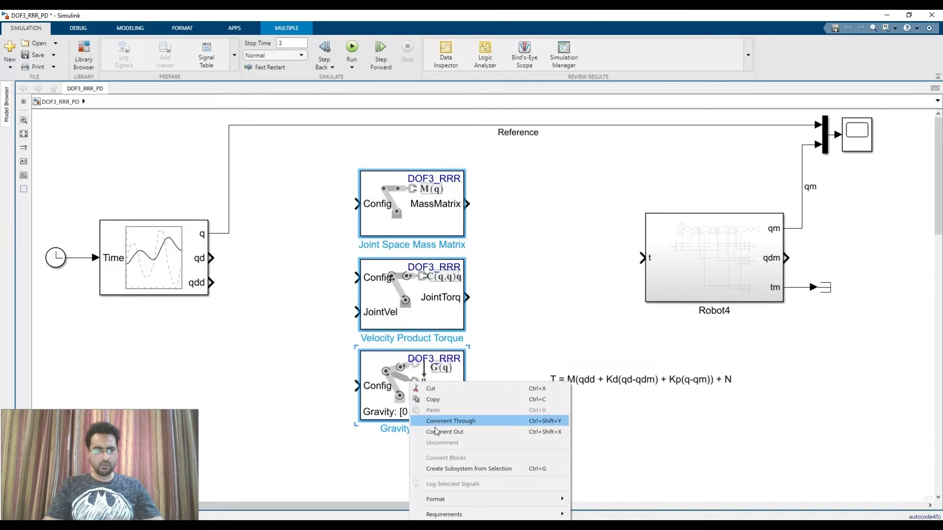
left_click(450, 472)
left_click_drag(432, 314, 448, 266)
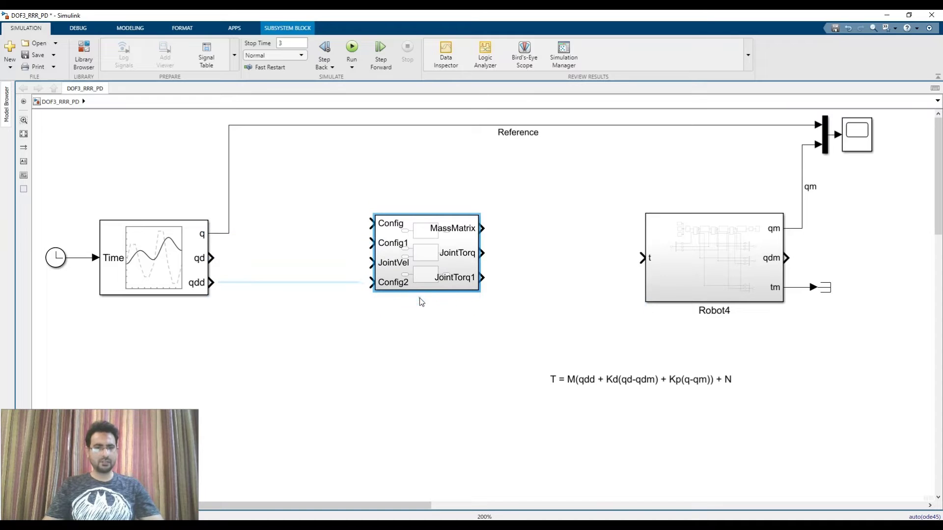
- Rename the new subsystem as CTC
left_click(421, 299)
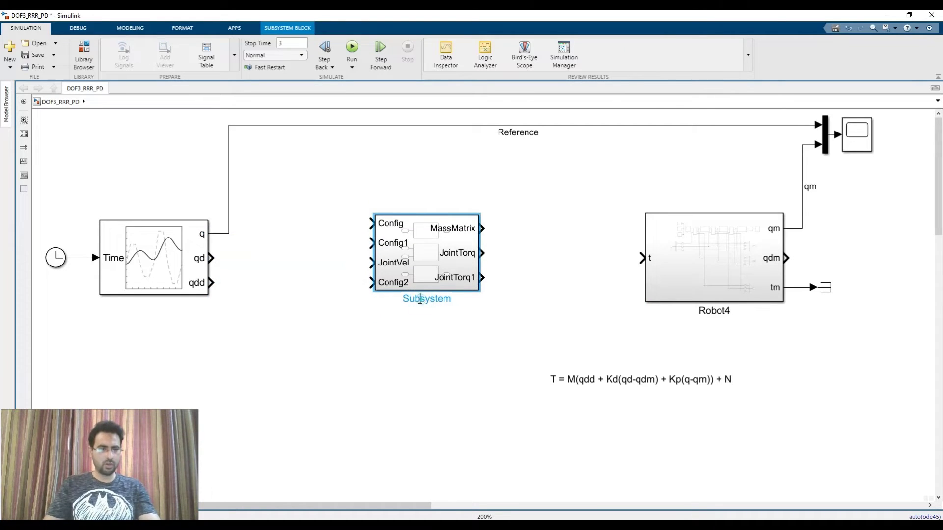
left_click_drag(405, 299, 453, 298)
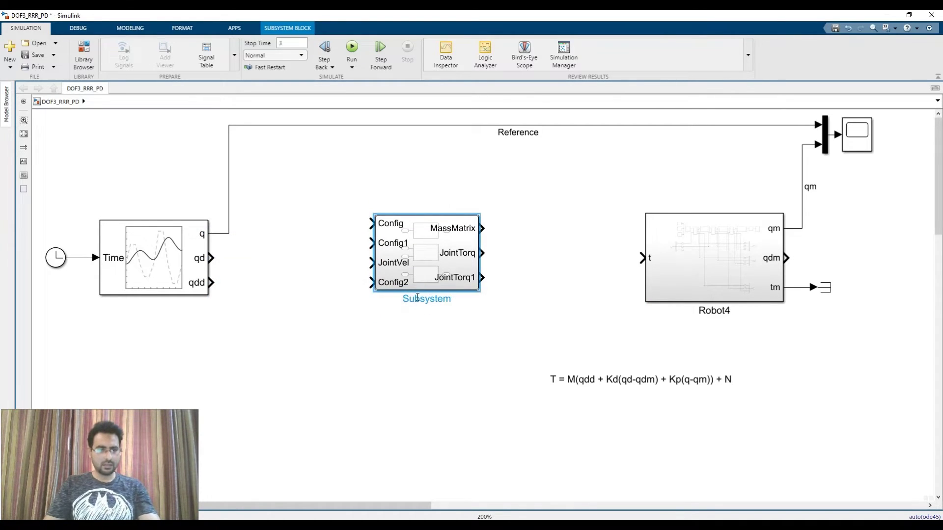
left_click(422, 318)
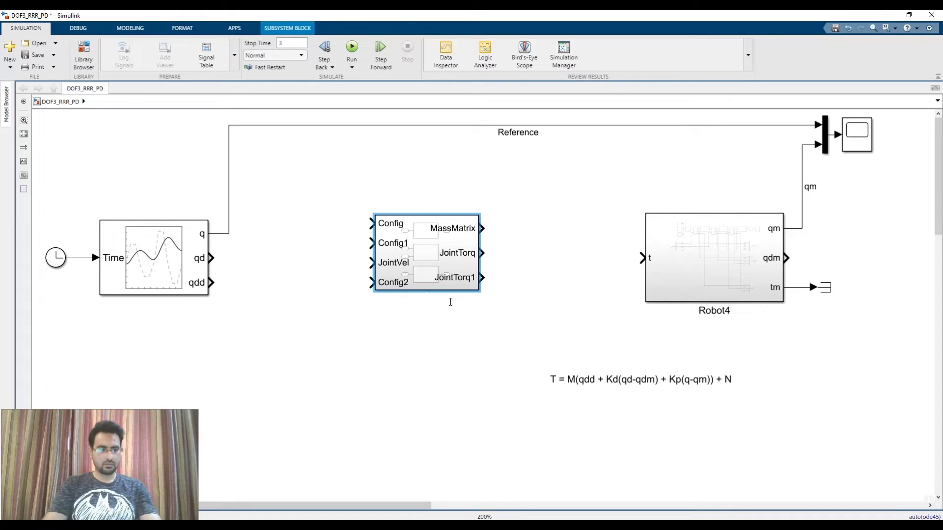
type("CTC")
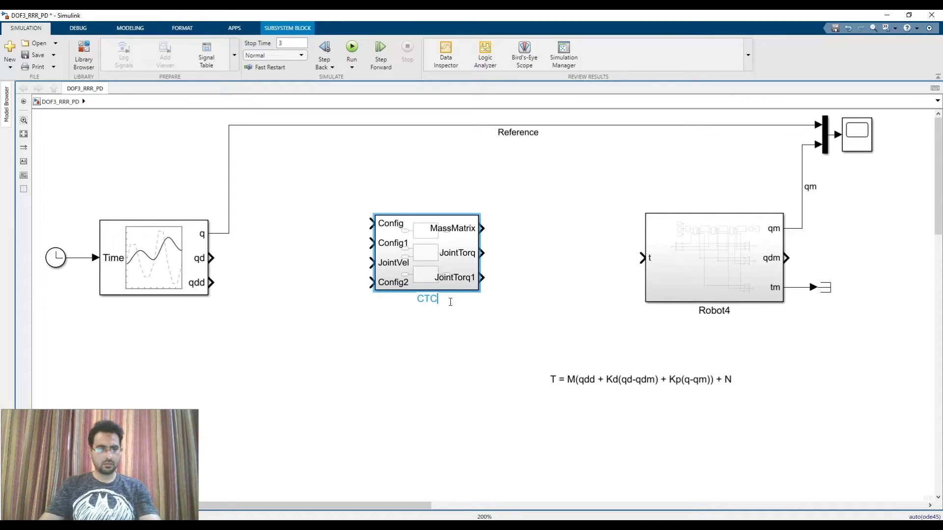
key("Return")
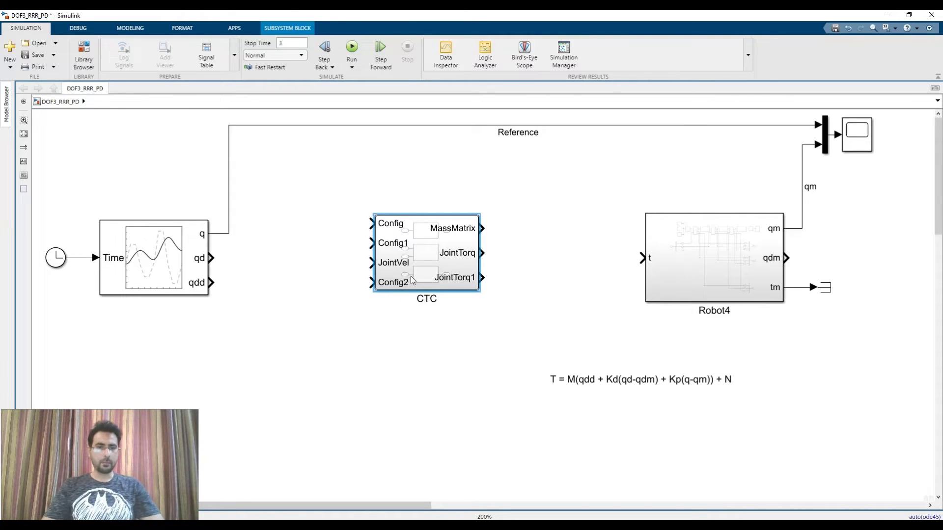
- Open the CTC subsystem and move the Config inport farther away from the mass matrix block
double_click(421, 265)
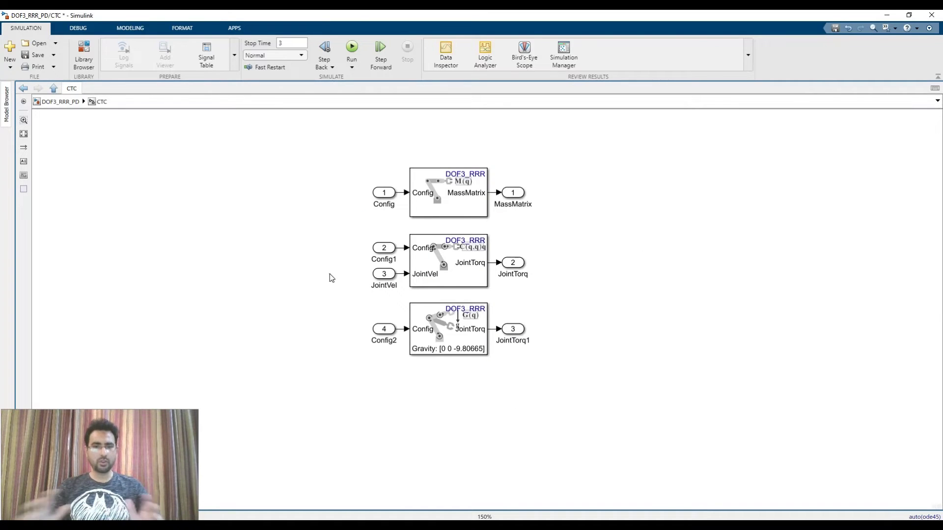
left_click(383, 193)
left_click_drag(382, 196, 308, 196)
- Delete the Config1 and Config2 inports together with their leftover signal lines
left_click(386, 249)
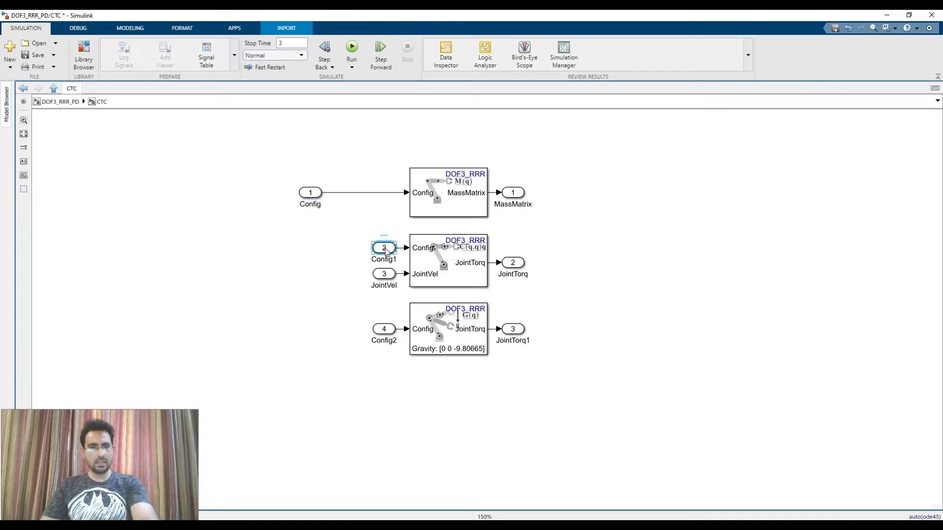
left_click(396, 248)
key("Delete")
left_click(385, 329)
key("Delete")
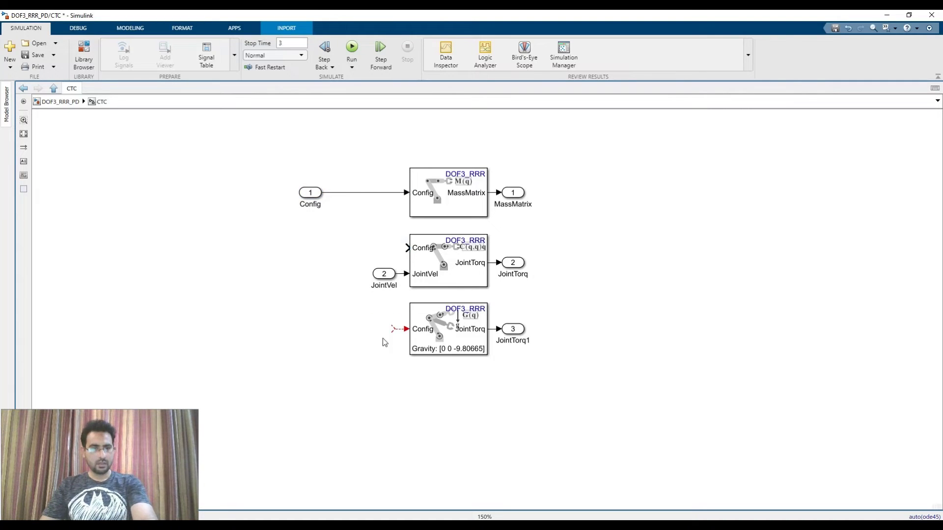
left_click(397, 329)
key("Delete")
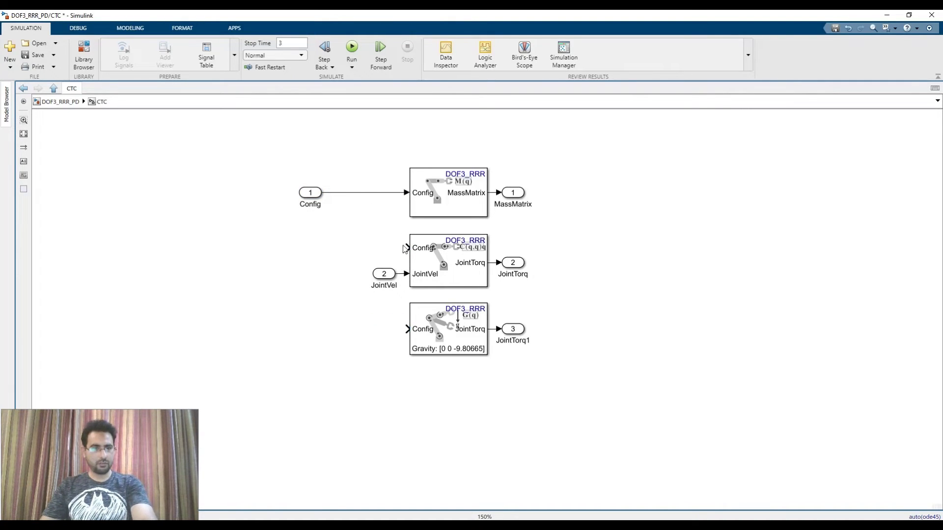
- Branch the Config signal to the velocity product and gravity torque blocks, and move the Config and JointVel inports farther from the blocks
left_click_drag(407, 247, 377, 192)
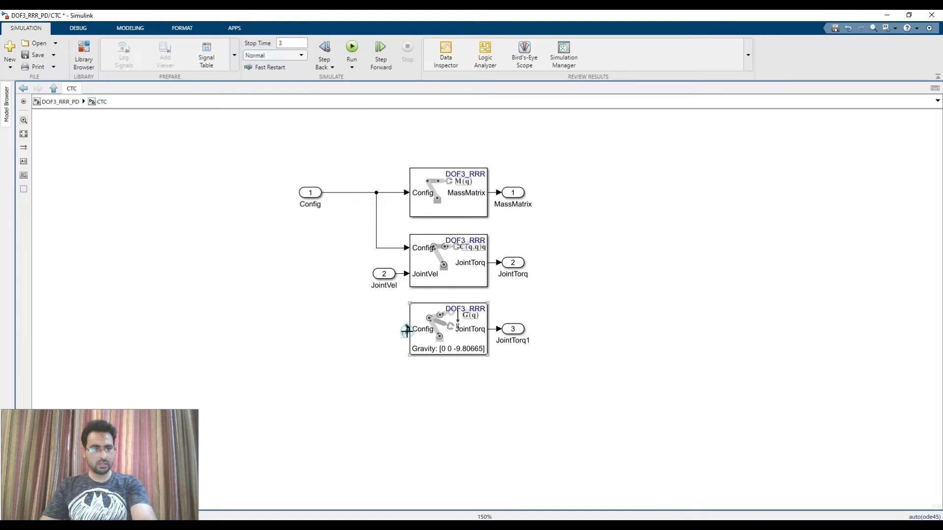
left_click_drag(406, 329, 237, 235)
left_click_drag(311, 196, 246, 193)
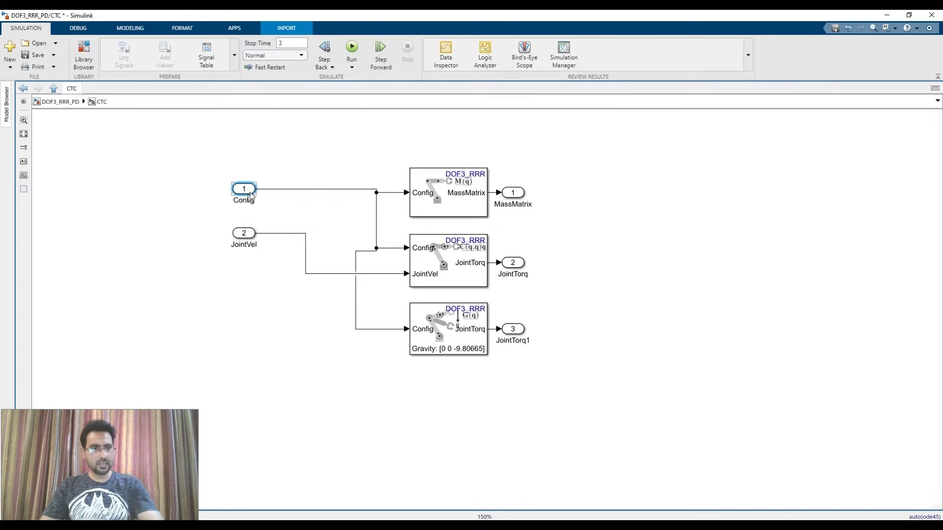
left_click(246, 237)
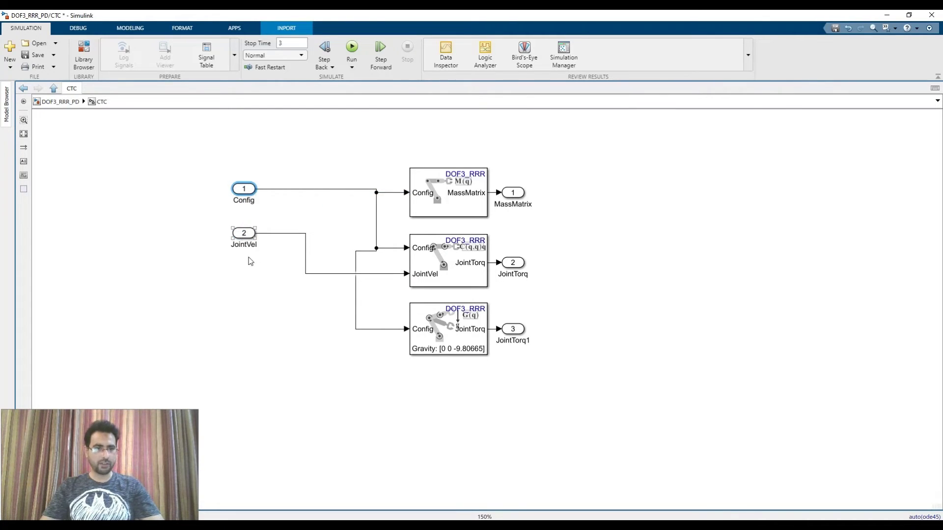
left_click(245, 278)
- Duplicate the JointVel inport lower on the canvas and name the copy q
left_click(244, 234)
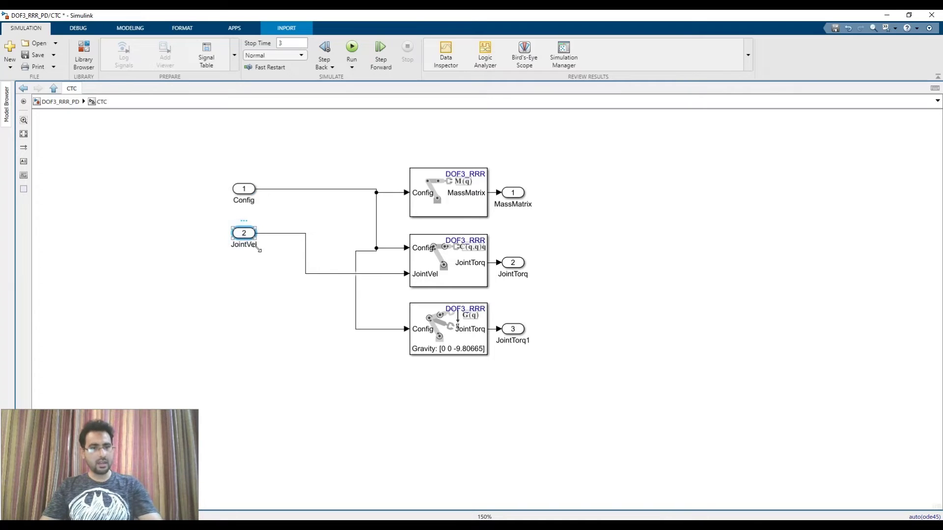
left_click_drag(248, 236, 247, 353)
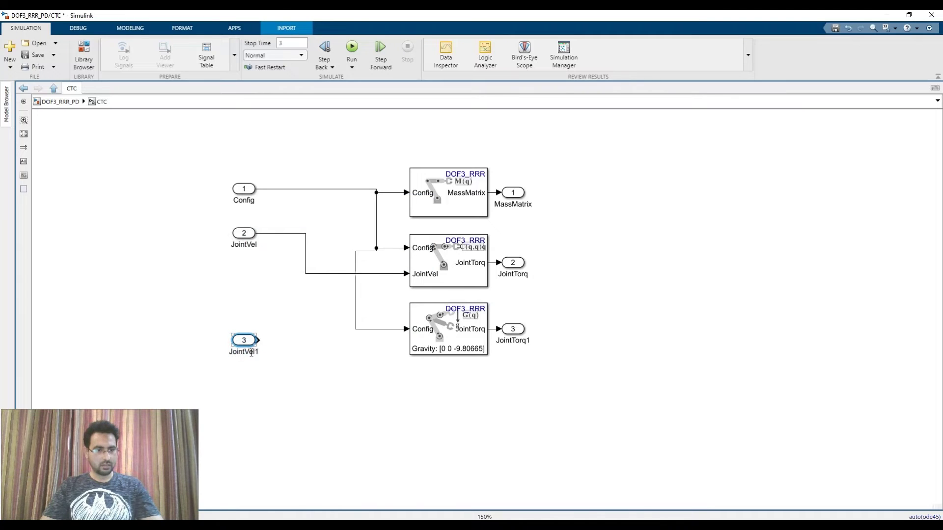
key("BackSpace")
key("BackSpace")
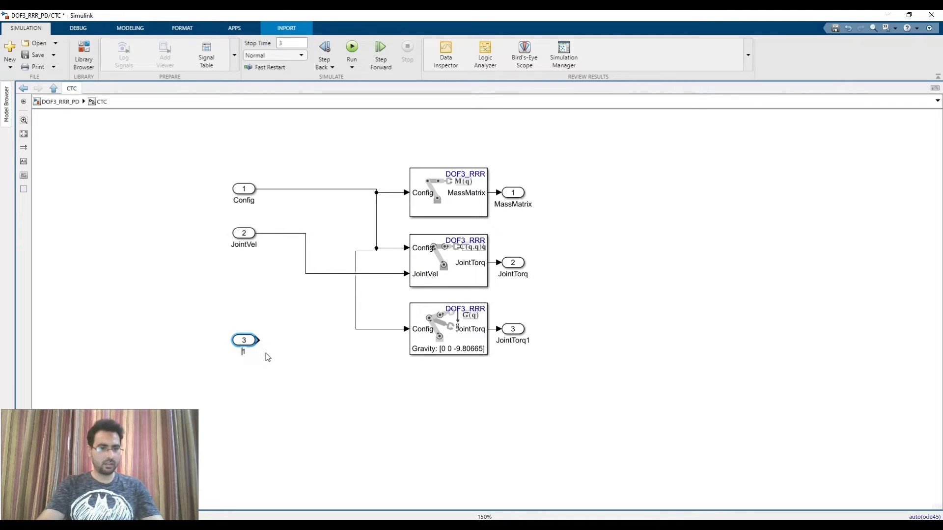
left_click(266, 353)
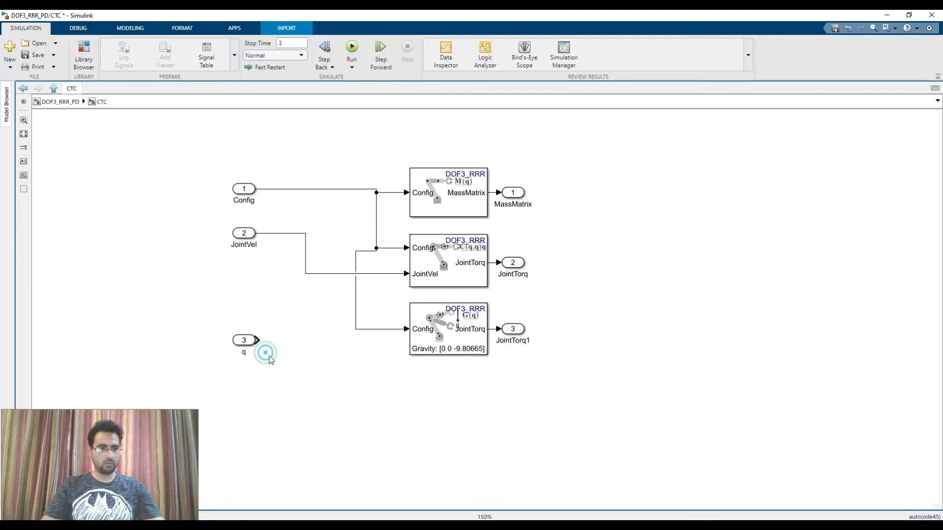
- Duplicate the q inport just beneath it and name the copy qd
left_click(244, 342)
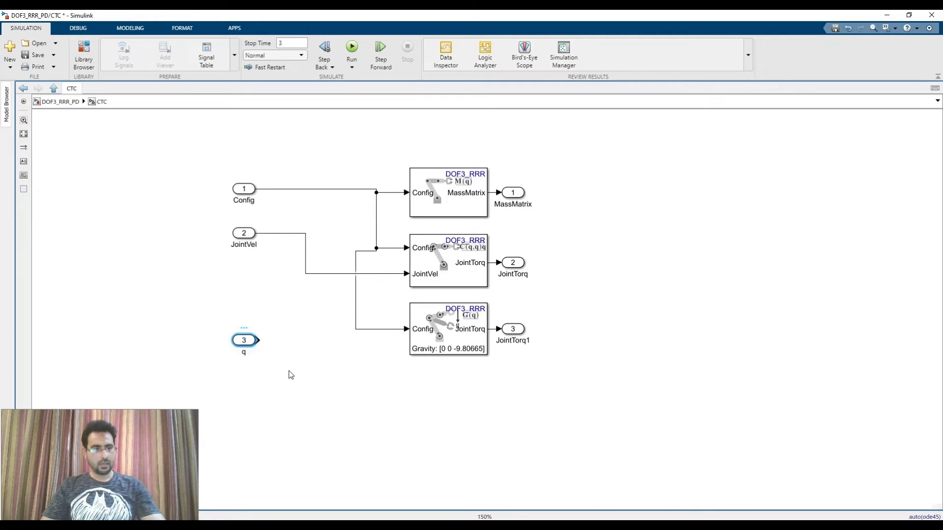
left_click_drag(248, 345, 249, 387)
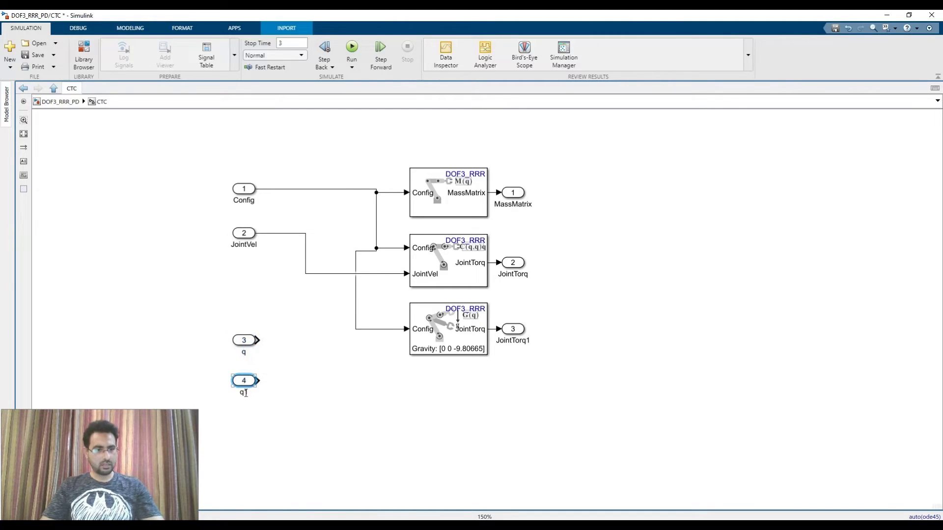
left_click(246, 392)
key("BackSpace")
type("d")
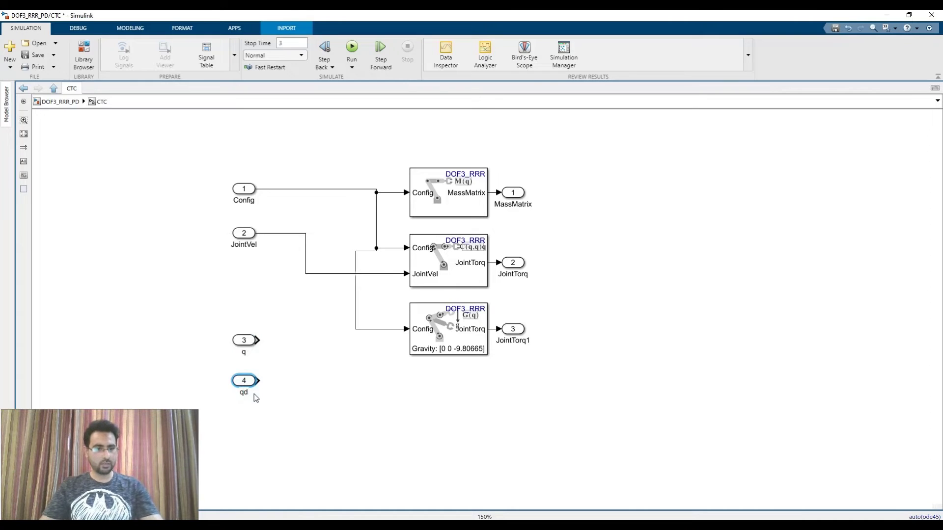
left_click(260, 399)
- Duplicate the qd inport just beneath it and name the copy qdd
left_click(245, 382)
left_click_drag(248, 385, 247, 433)
left_click(247, 433)
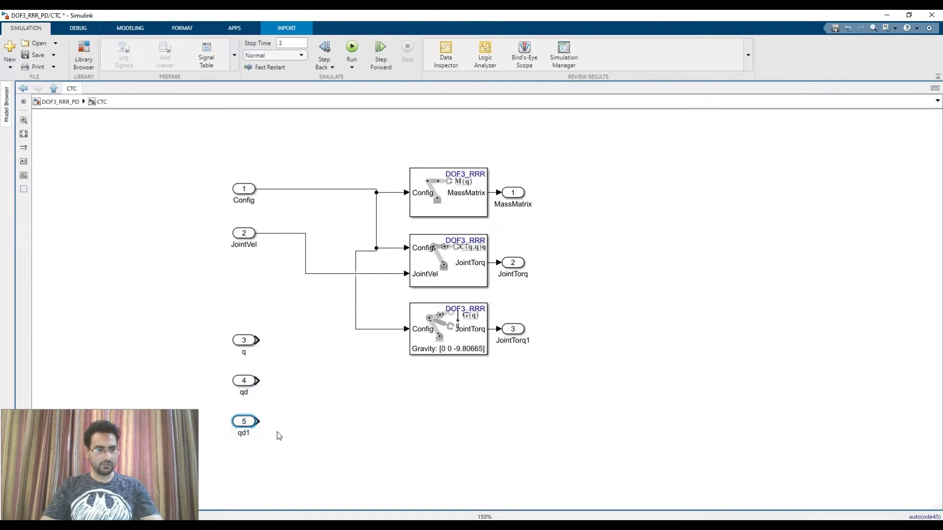
key("BackSpace")
type("d")
left_click(277, 431)
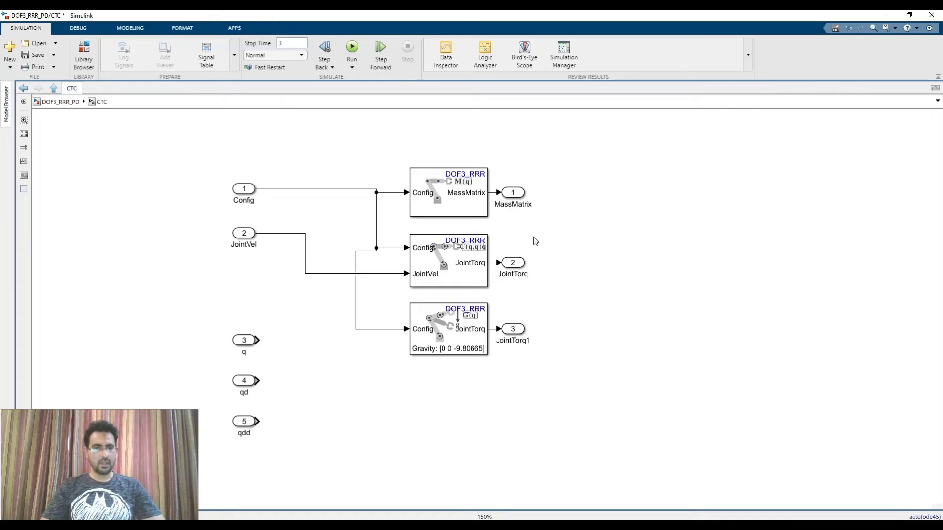
left_click(517, 196)
left_click(557, 190)
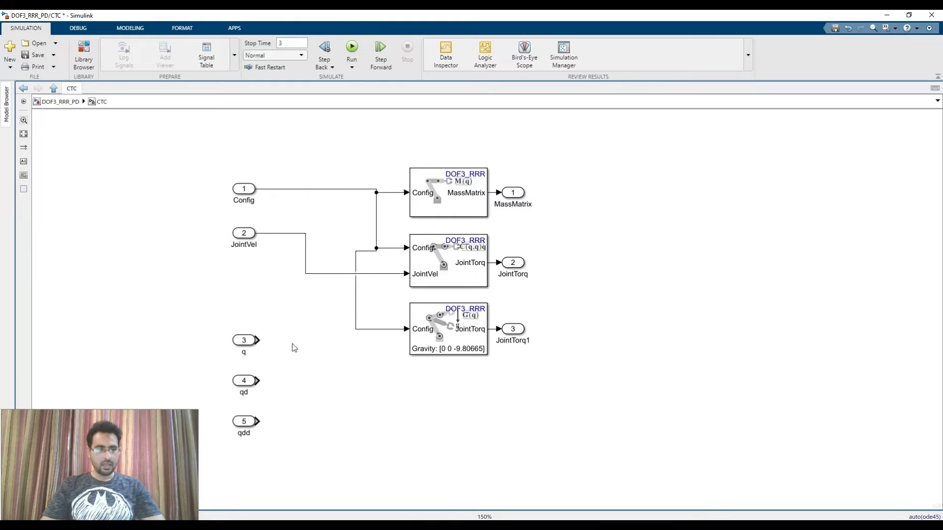
left_click(249, 195)
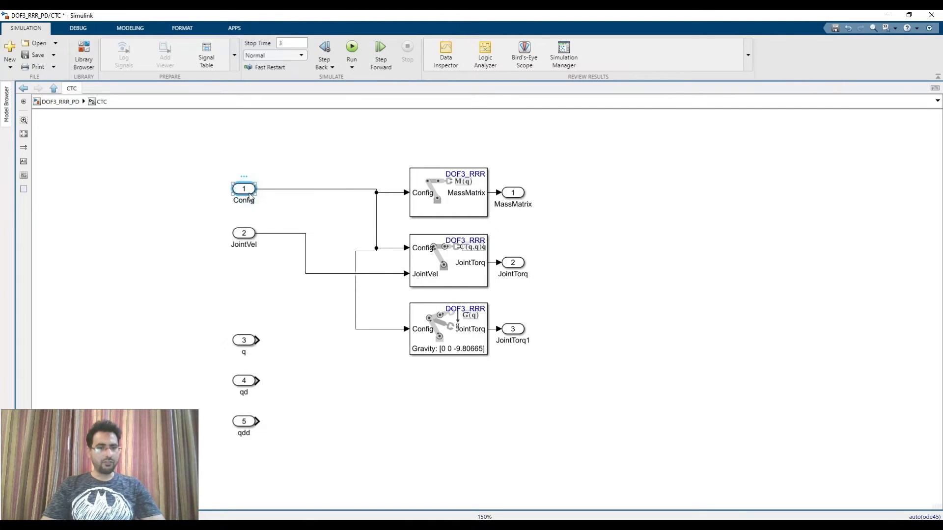
left_click(245, 340)
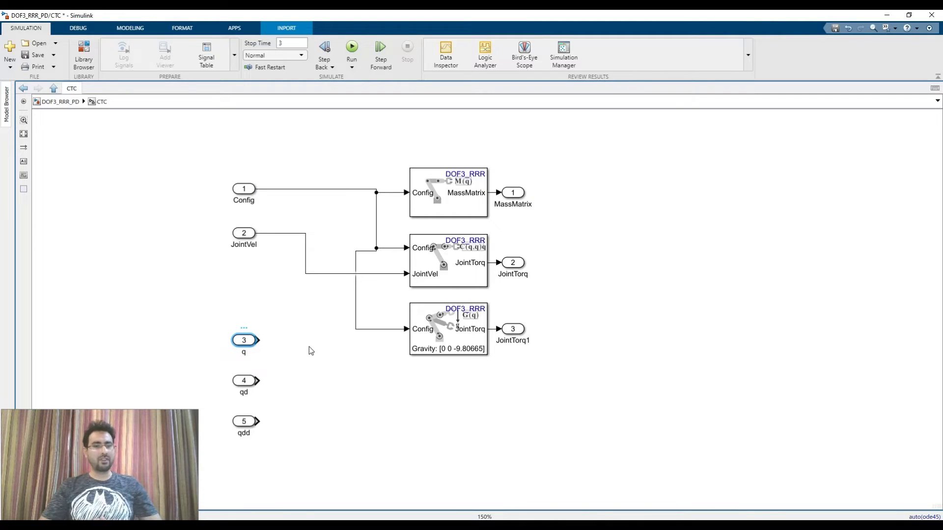
left_click(310, 368)
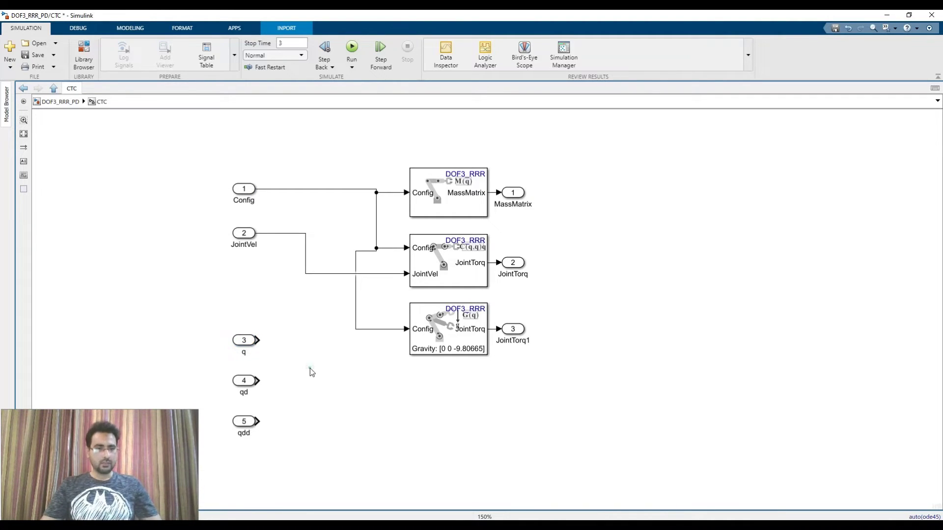
key("ctrl+period")
key("Escape")
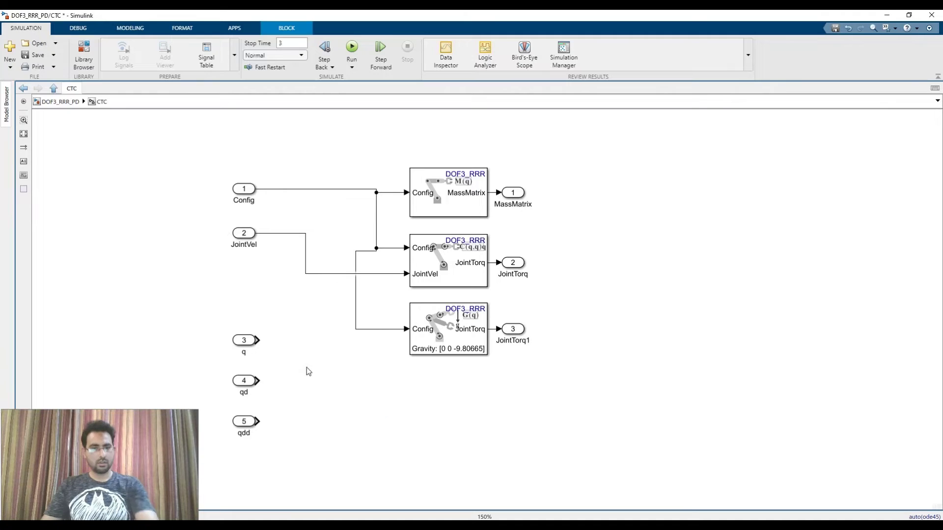
- Insert an Add block beside the q and qd inports and set its list of signs to -+
double_click(306, 367)
type("add")
key("Return")
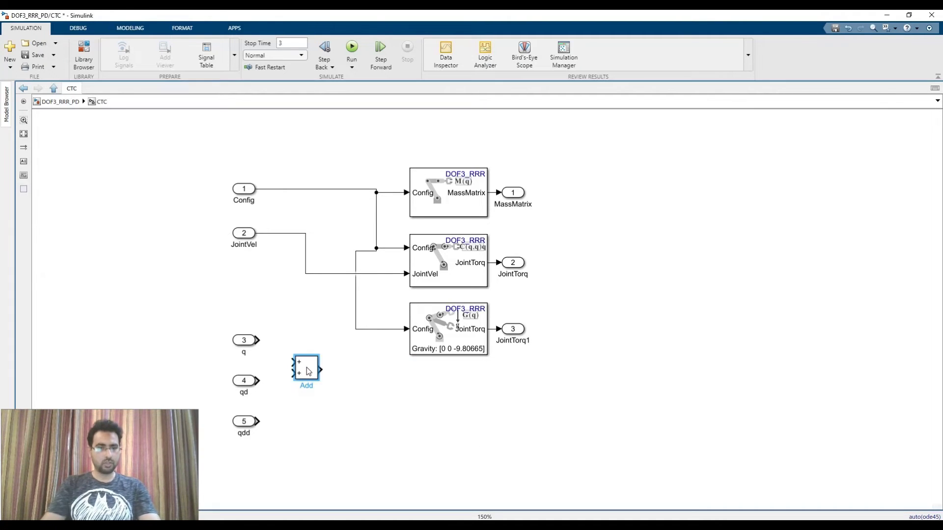
key("Return")
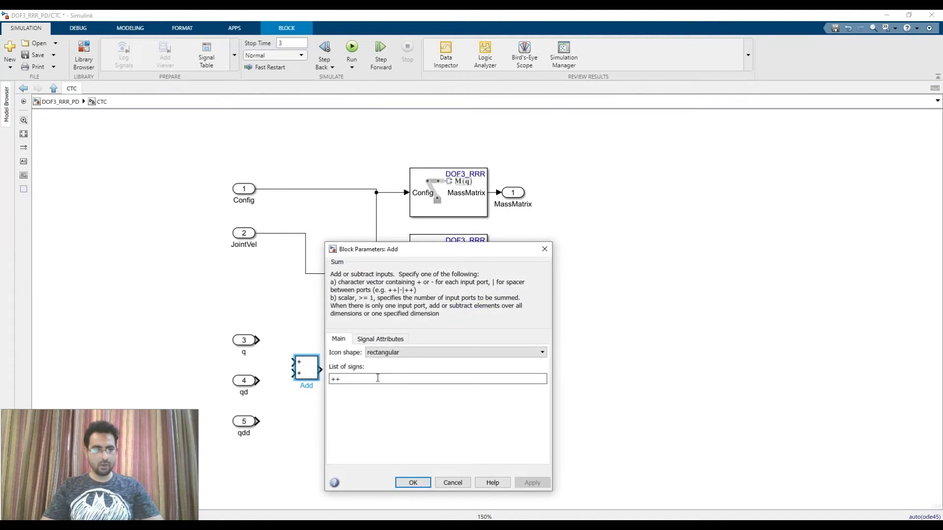
double_click(348, 381)
type("+")
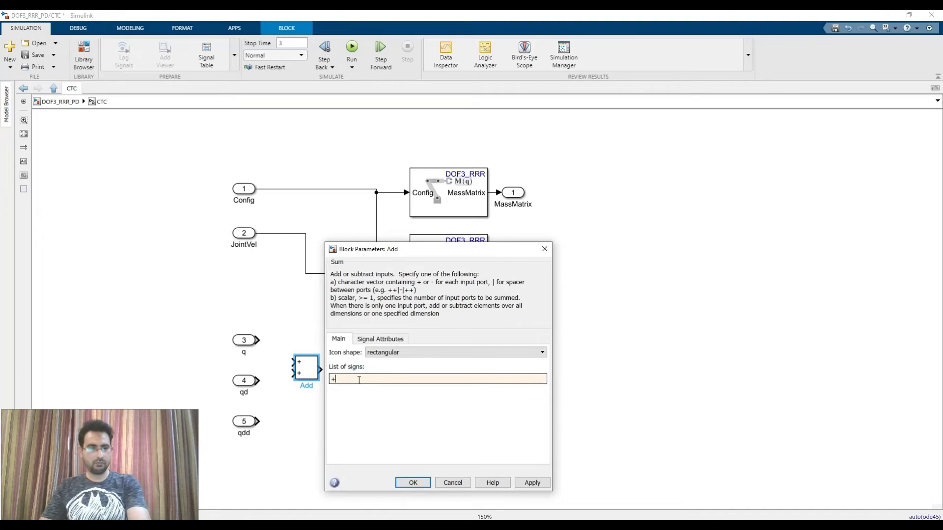
double_click(342, 381)
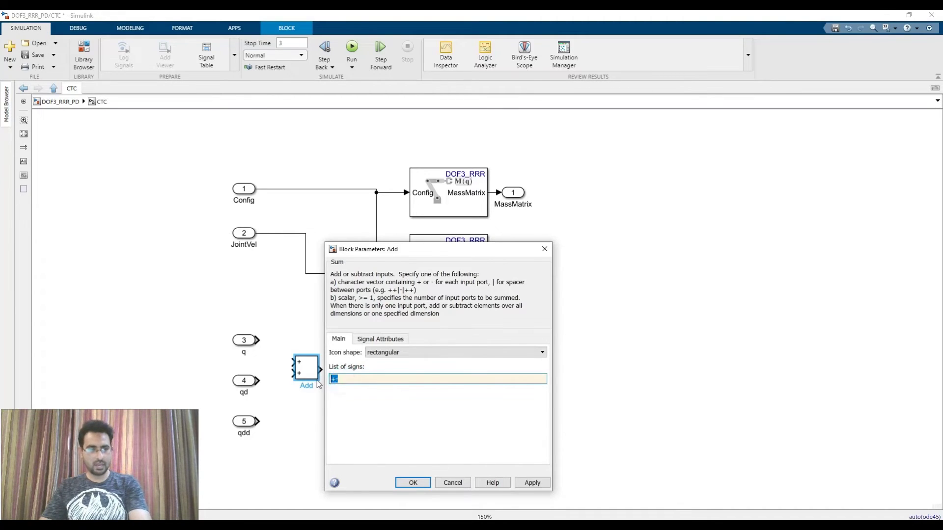
type("-+")
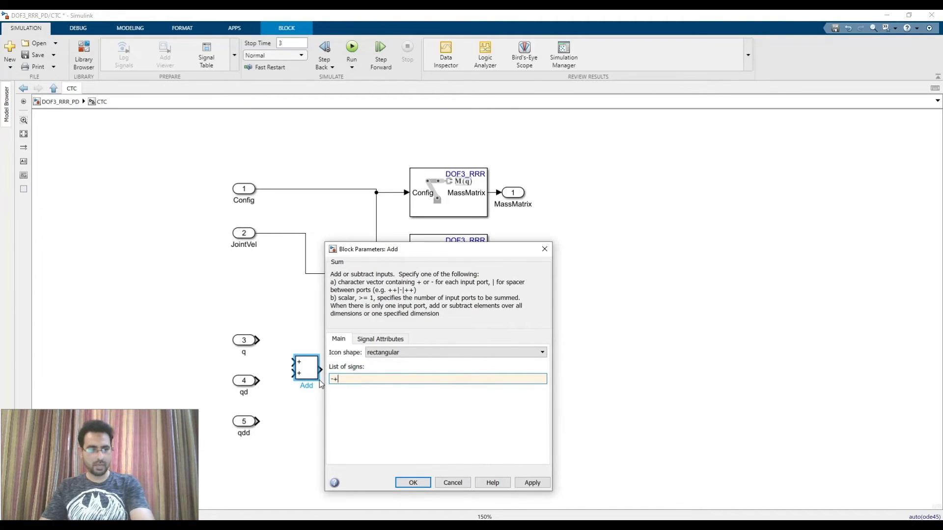
left_click(413, 482)
left_click_drag(309, 373, 328, 369)
- Connect a Config branch to the Add block's minus input and q to its plus input, aligning the q, qd and qdd inports with it
left_click(311, 358)
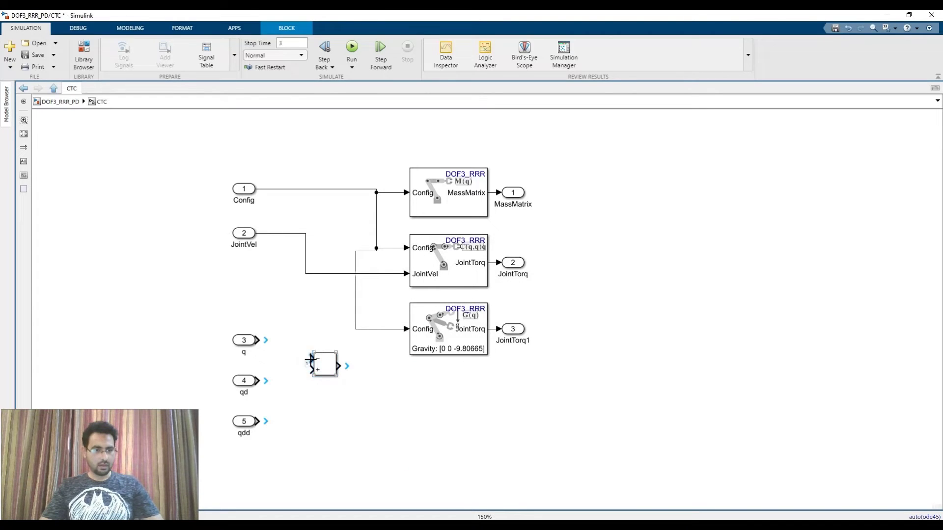
left_click(280, 189)
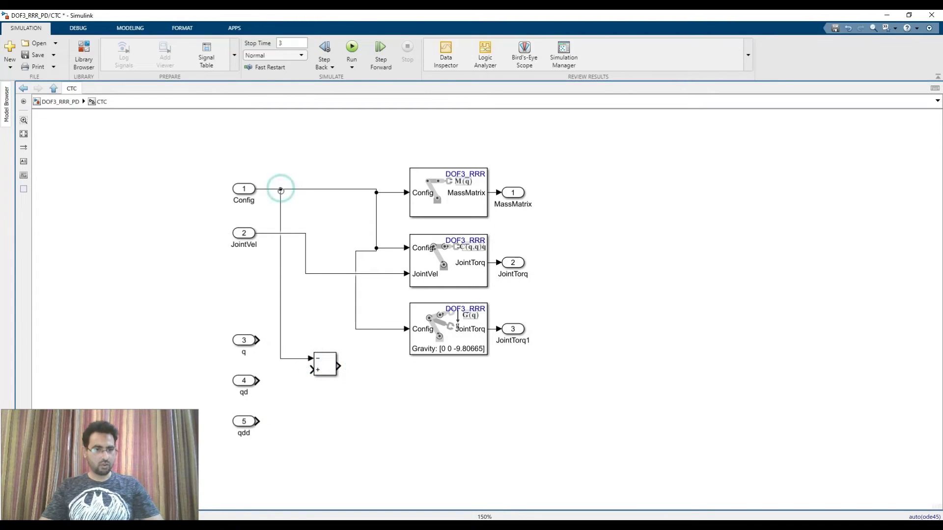
left_click(311, 370)
left_click(265, 345)
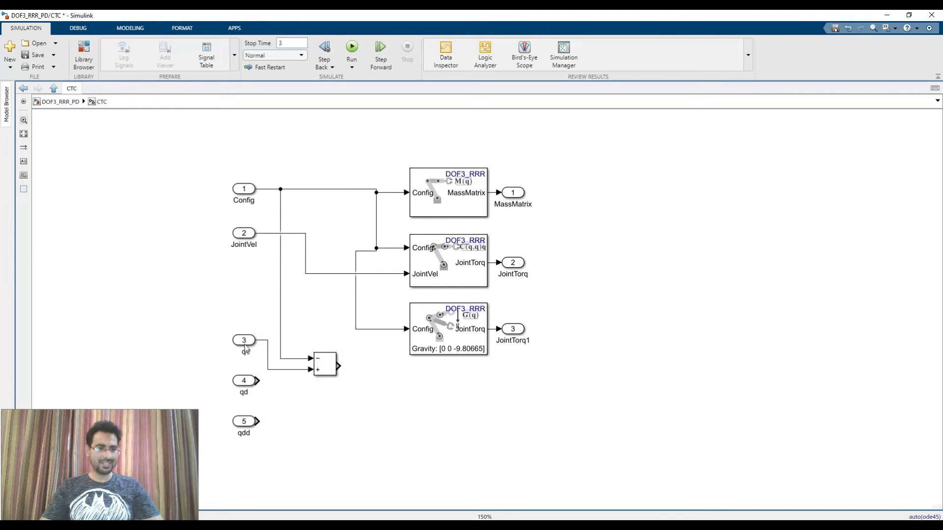
left_click_drag(244, 340, 245, 444)
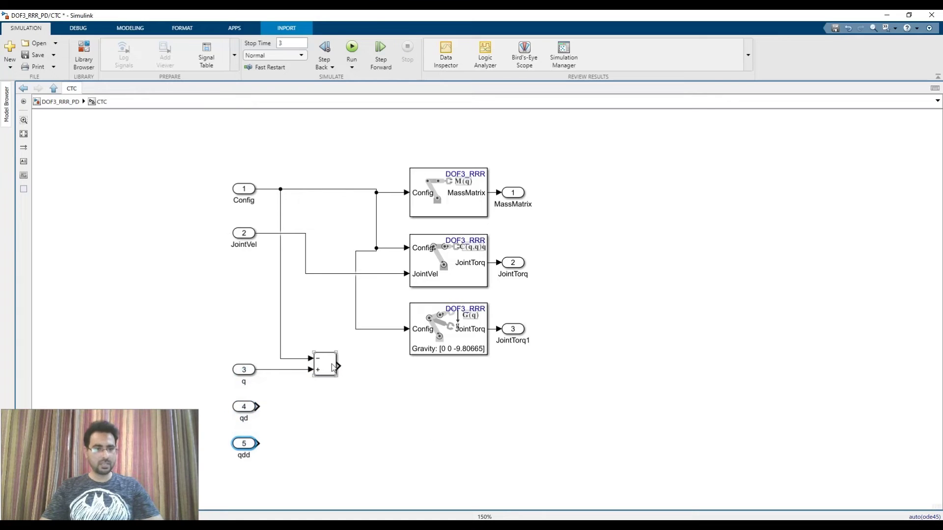
left_click(315, 368)
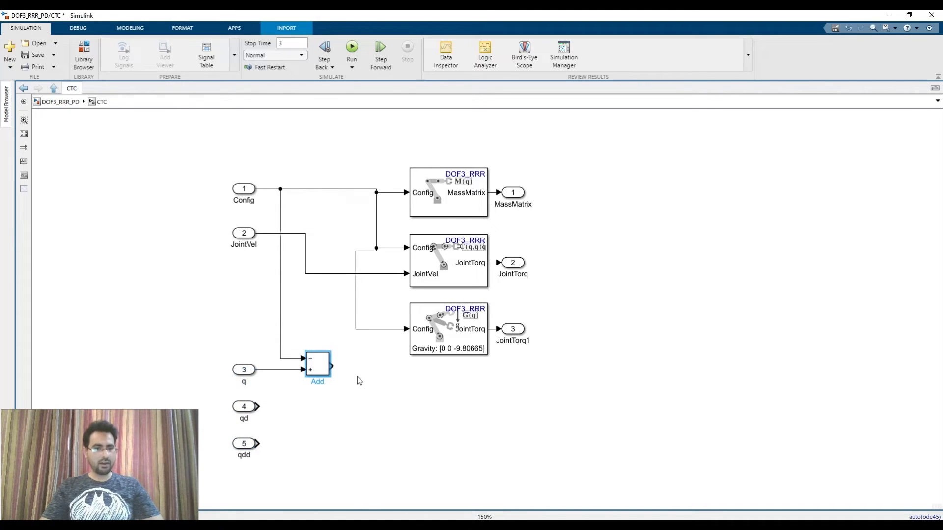
- Insert a Gain block after the Add block and connect it to the position difference output
left_click(369, 407)
double_click(369, 406)
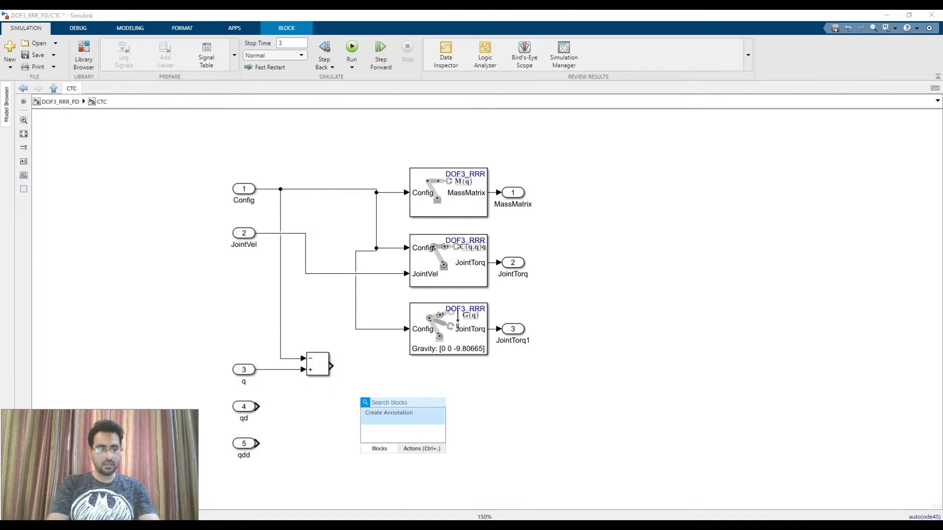
type("gain")
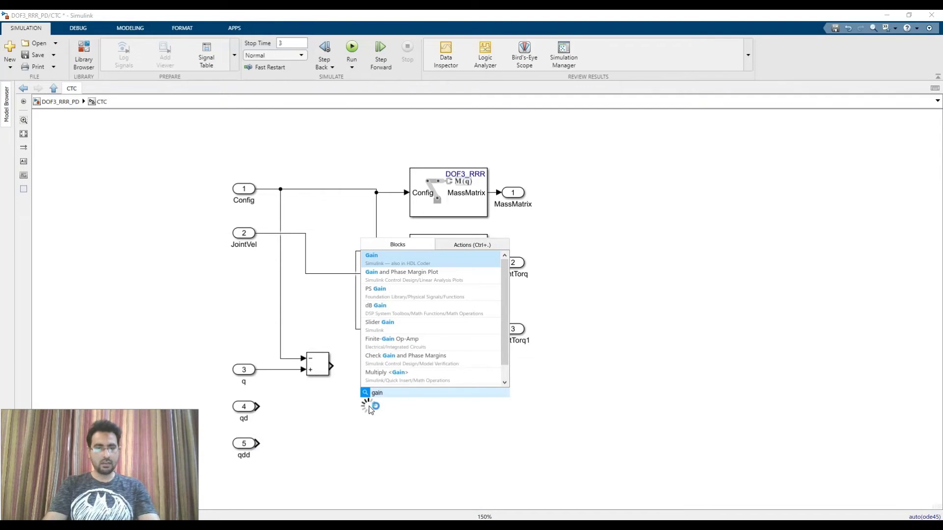
key("Return")
left_click_drag(369, 379, 373, 360)
left_click(343, 367)
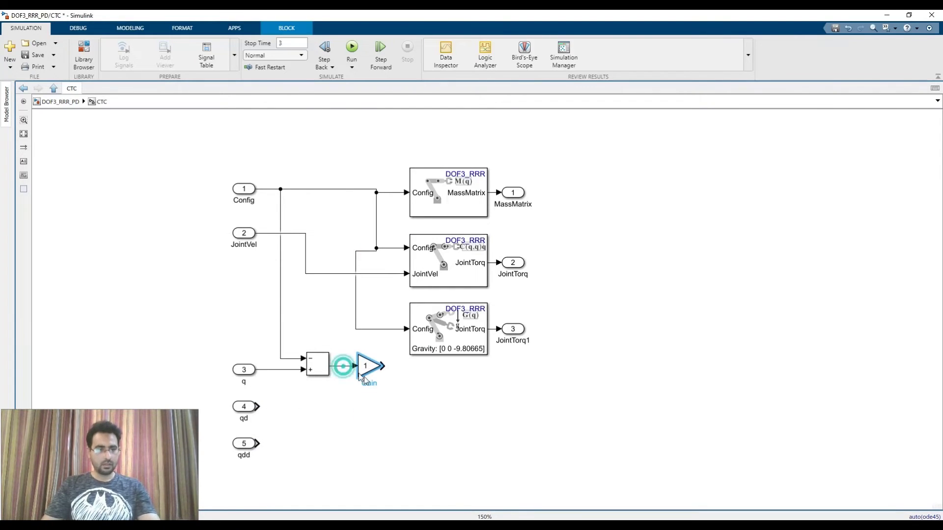
- Rename the Gain block as Kp
left_click(370, 382)
key("BackSpace")
key("BackSpace")
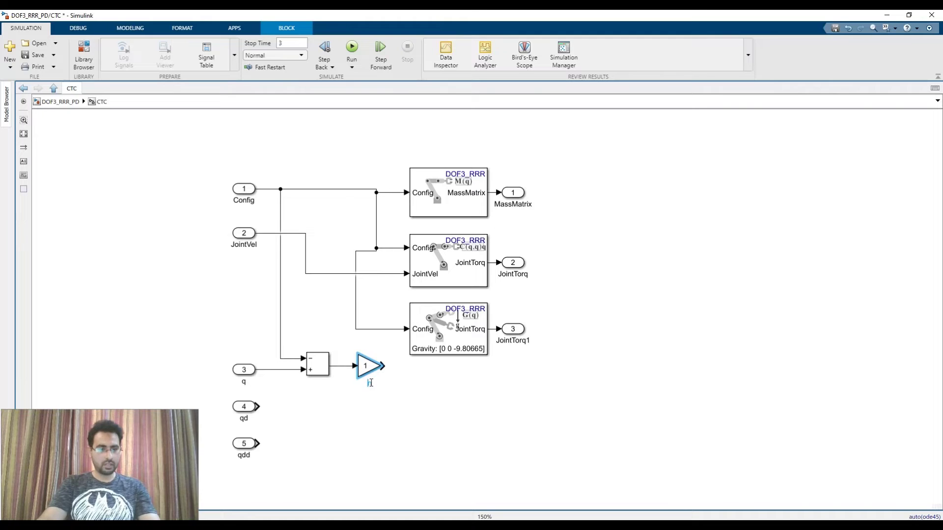
type("Kp")
left_click(385, 402)
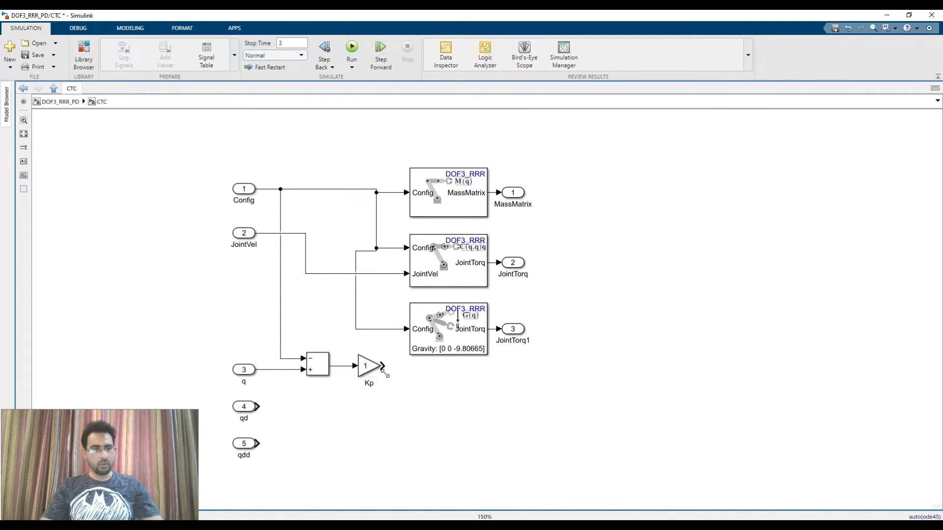
- Duplicate the Add block and Kp gain pair directly beneath the originals and name the copied gain Kd
left_click_drag(401, 344, 320, 414)
key("ctrl+c")
key("ctrl+v")
left_click(350, 453)
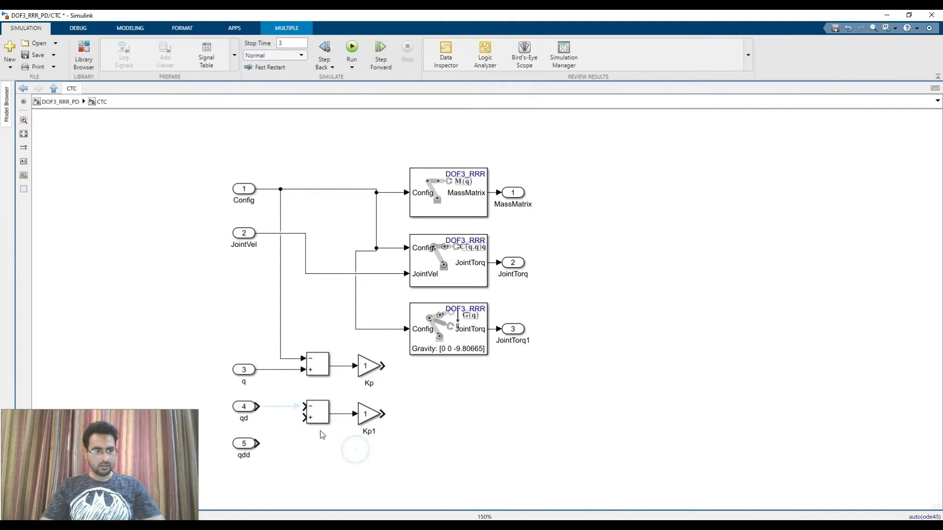
left_click(371, 420)
key("BackSpace")
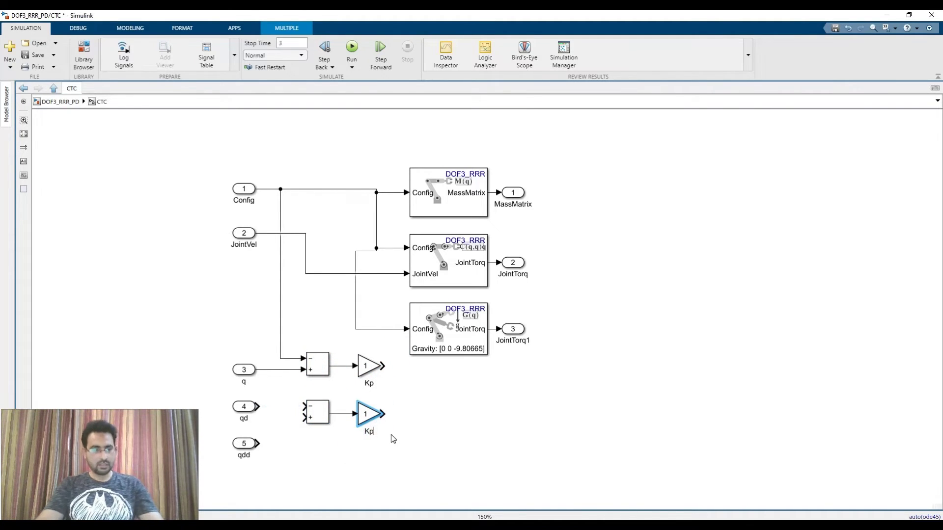
left_click(391, 434)
- Connect a JointVel branch to the copied Add block's minus input and qd to its plus input, and move the qdd inport lower
left_click(301, 406)
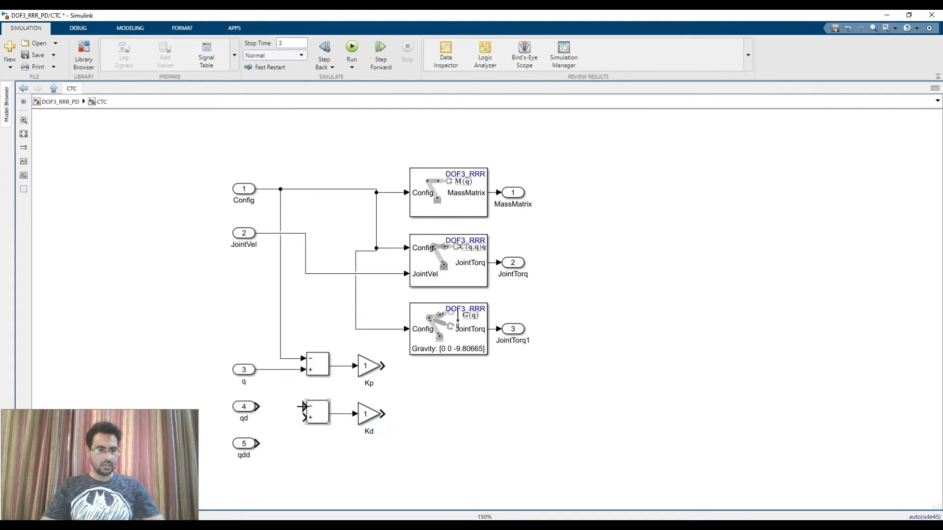
left_click_drag(283, 330, 292, 234)
left_click(315, 338)
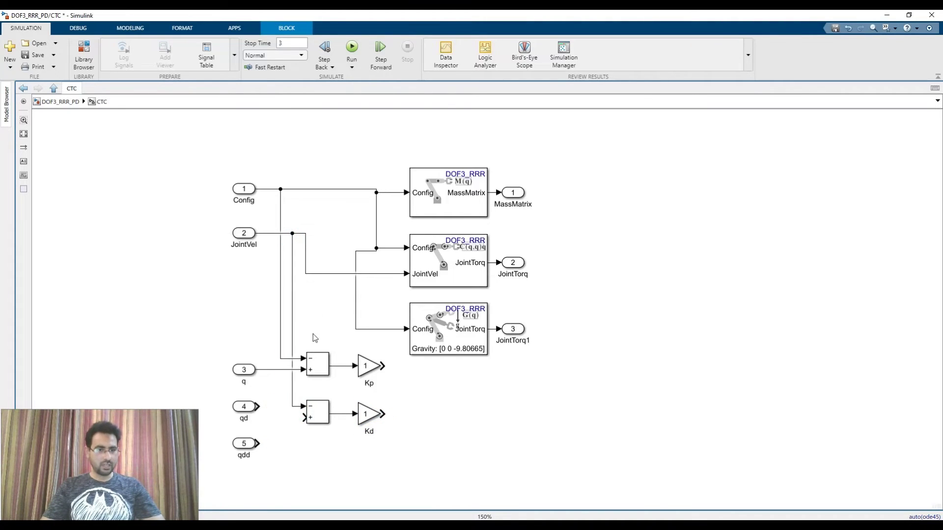
left_click_drag(302, 417, 246, 424)
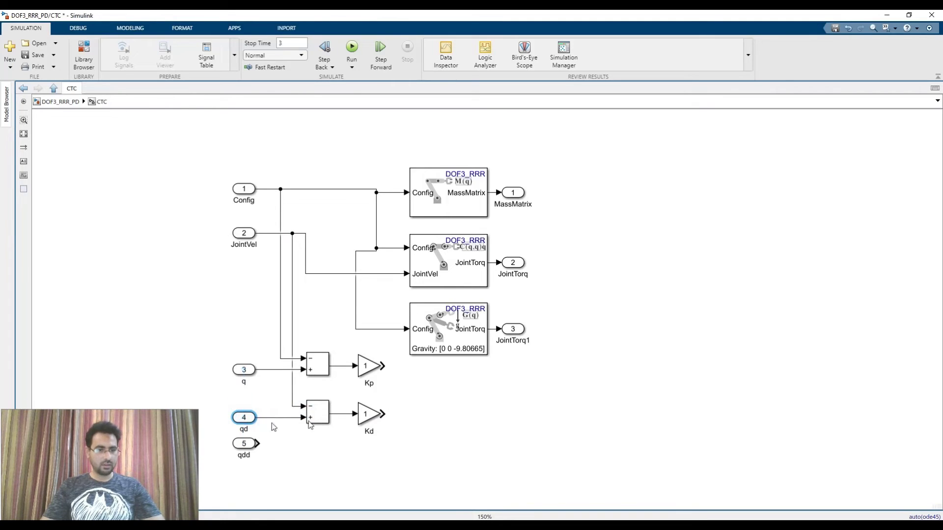
left_click(346, 418)
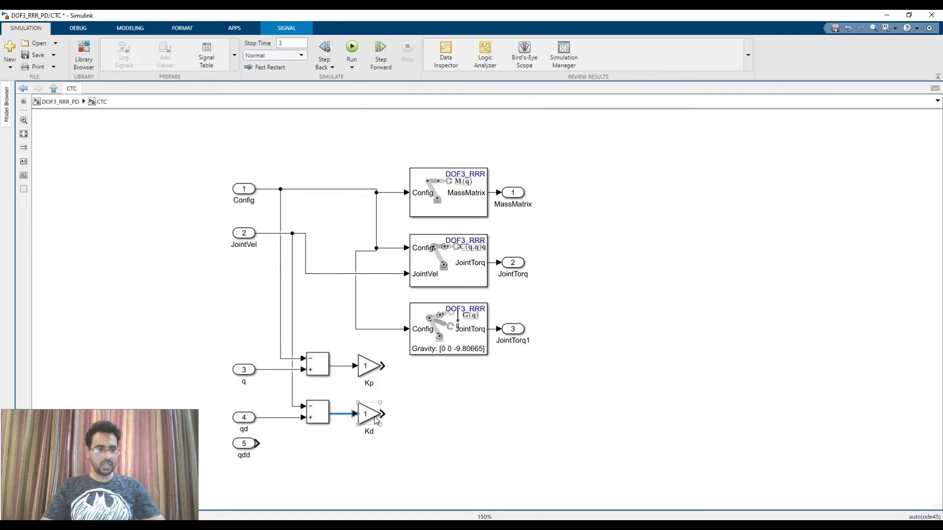
left_click_drag(245, 444, 245, 467)
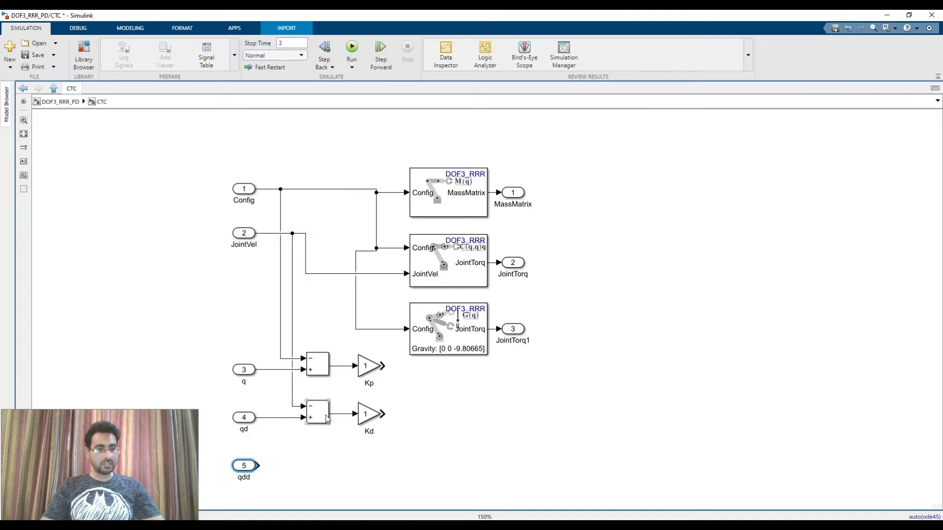
left_click(370, 417)
left_click(391, 421)
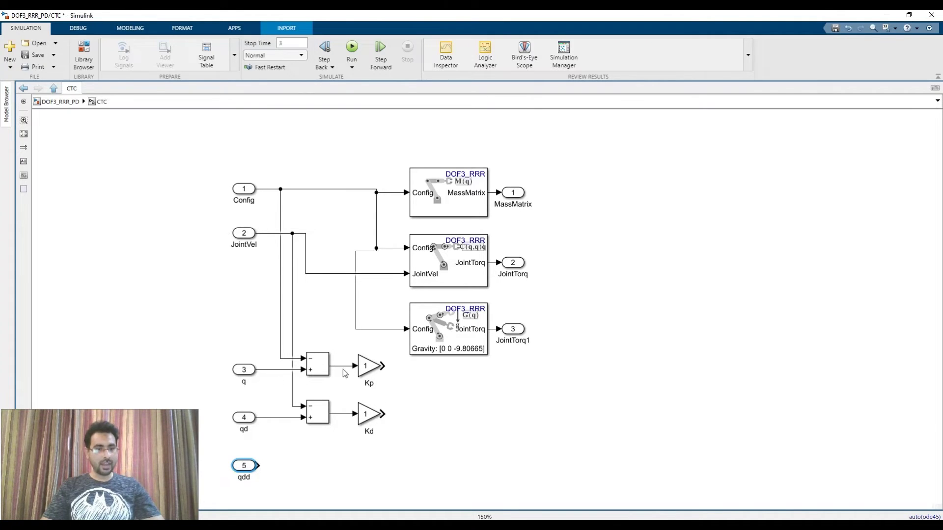
left_click(375, 373)
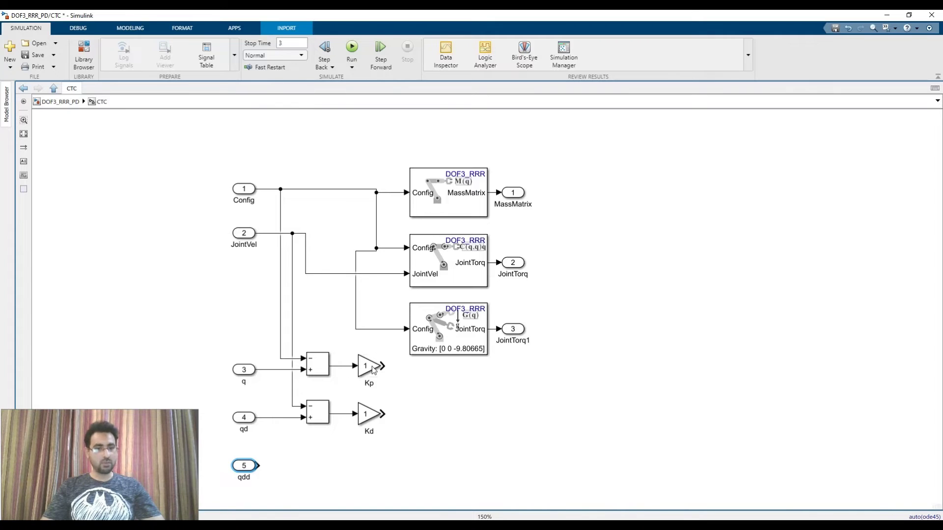
- Insert another Add block beyond the Kp and Kd gains and set its list of signs to +++
left_click(436, 419)
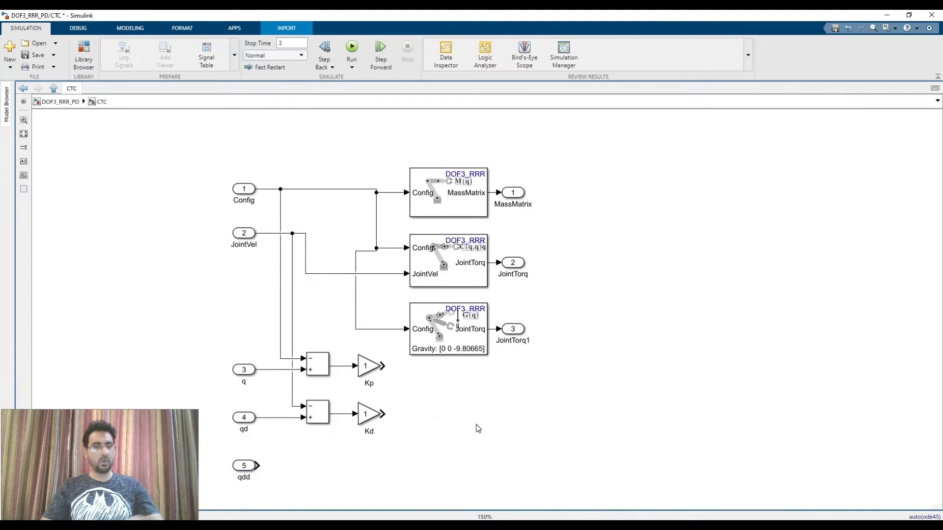
type("add")
key("Return")
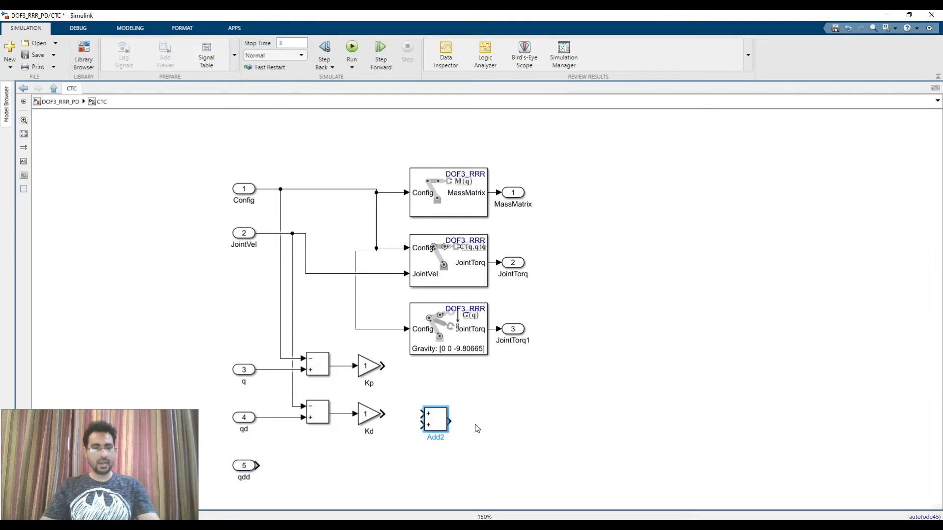
double_click(436, 421)
double_click(495, 408)
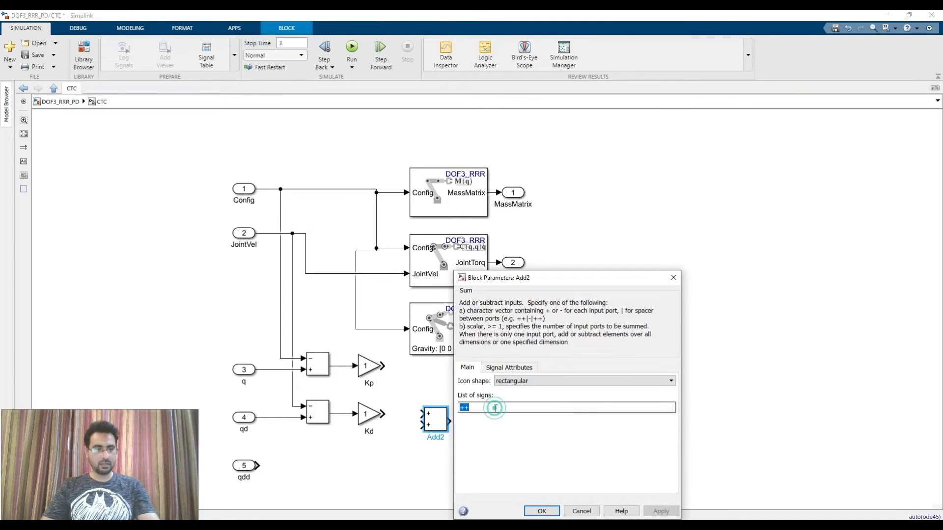
type("+++")
key("Return")
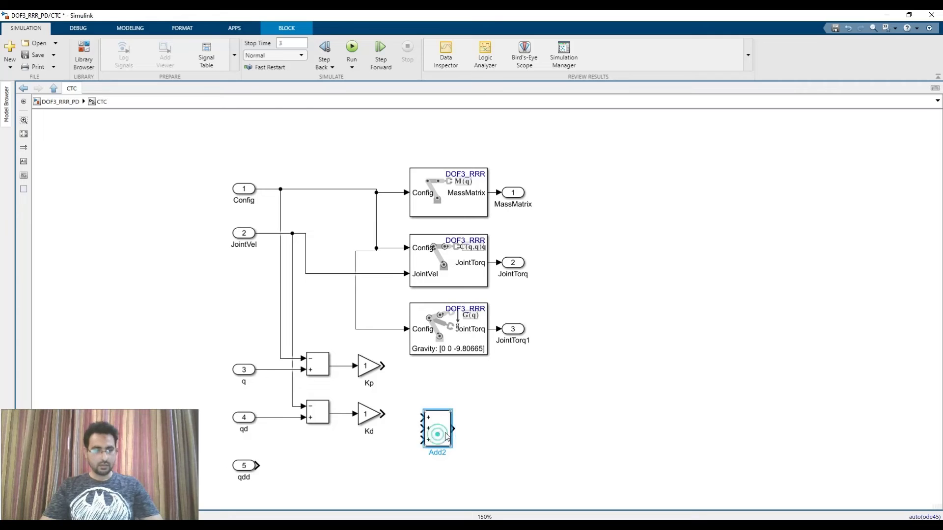
- Shift the three-input Add block slightly farther from the Kp and Kd gains
left_click_drag(439, 430, 450, 426)
left_click_drag(385, 414, 425, 414)
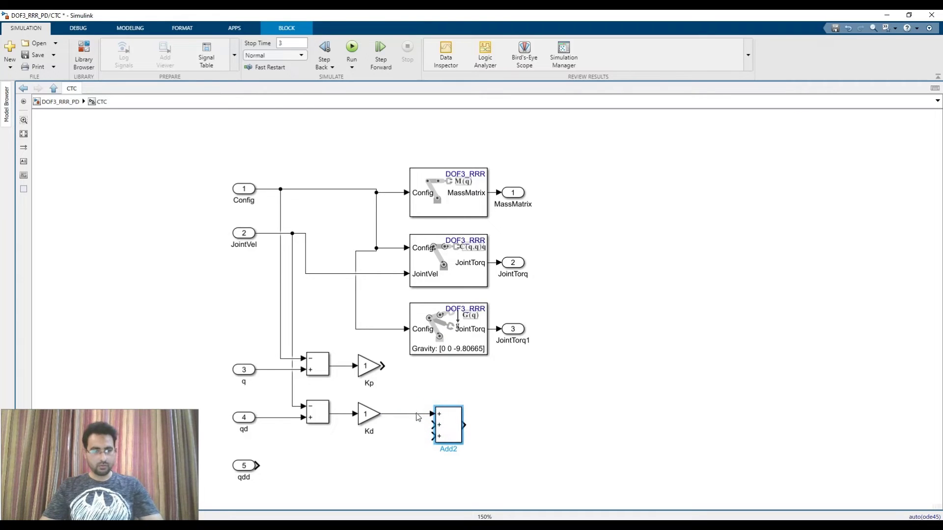
left_click(417, 414)
key("Delete")
- Wire the Kp gain, the Kd gain and the qdd inport, in that order, into the three-input Add block
left_click(432, 413)
left_click(390, 366)
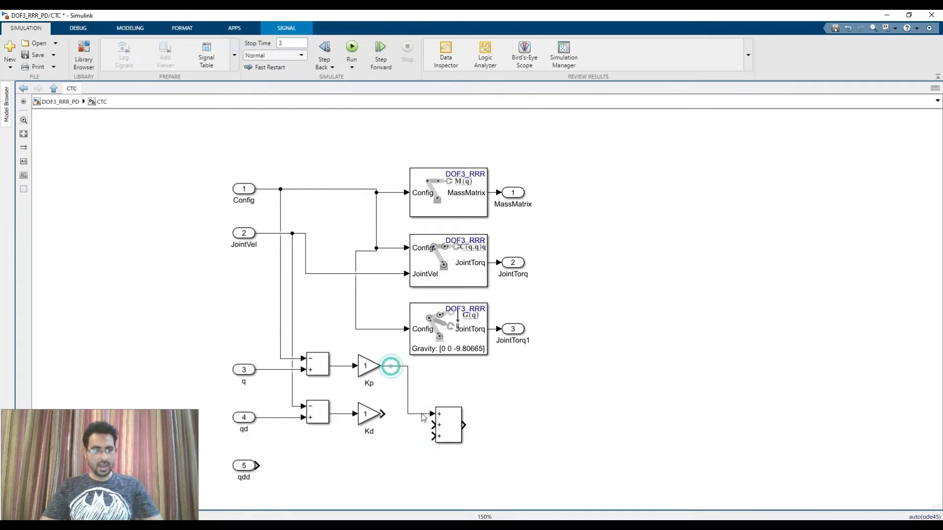
left_click(432, 425)
left_click(391, 415)
left_click(430, 436)
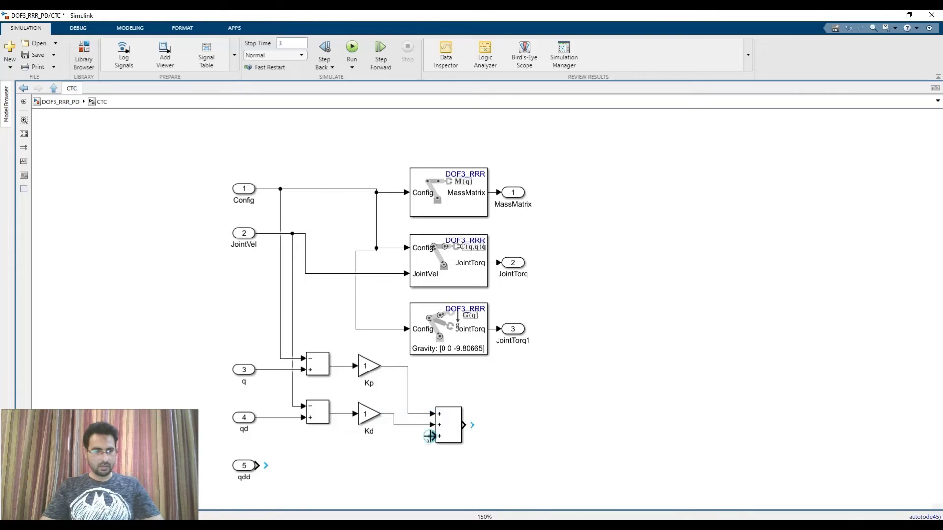
left_click(266, 466)
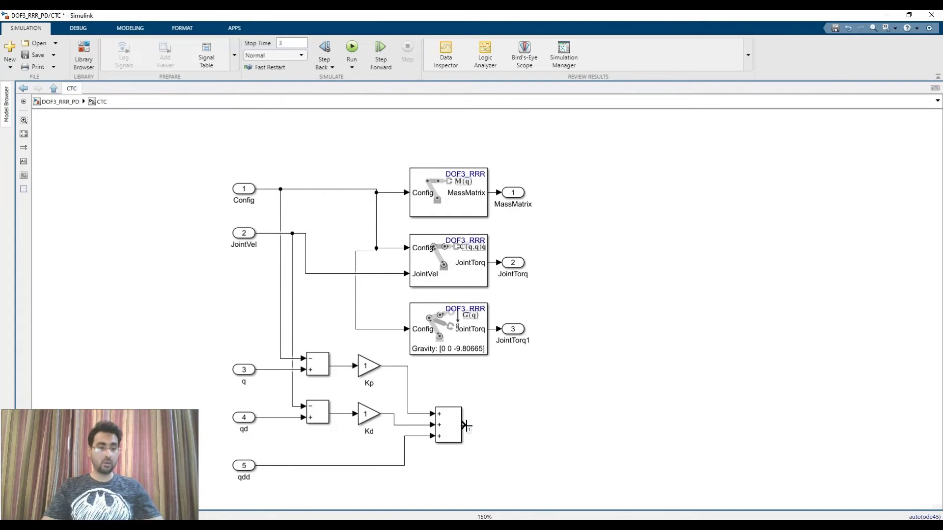
- Extend the MassMatrix output line by moving its outport outward, and delete the MassMatrix outport
left_click_drag(513, 194, 582, 198)
left_click(544, 193)
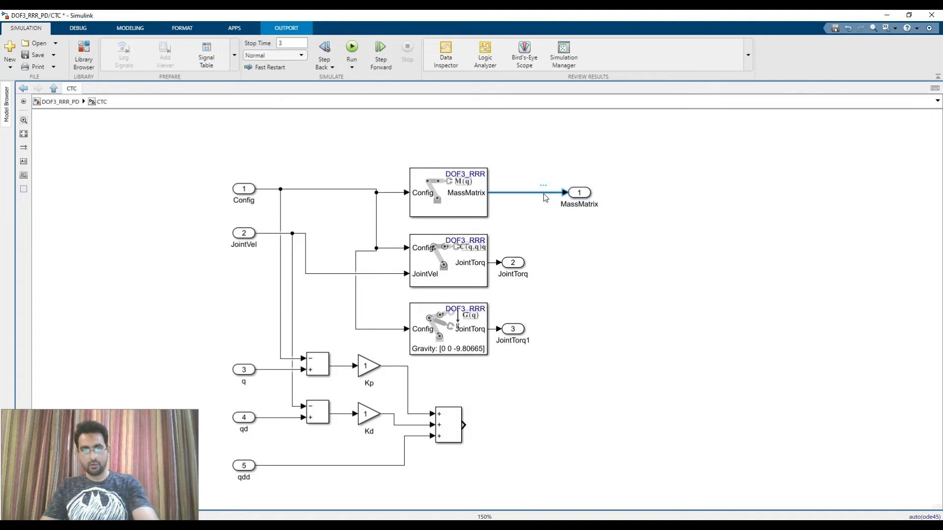
left_click(575, 192)
key("Delete")
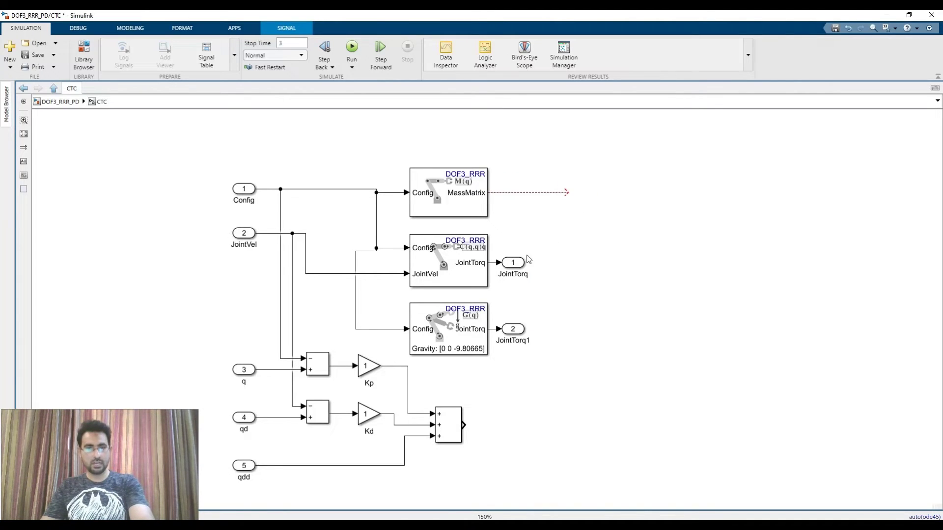
left_click(560, 194)
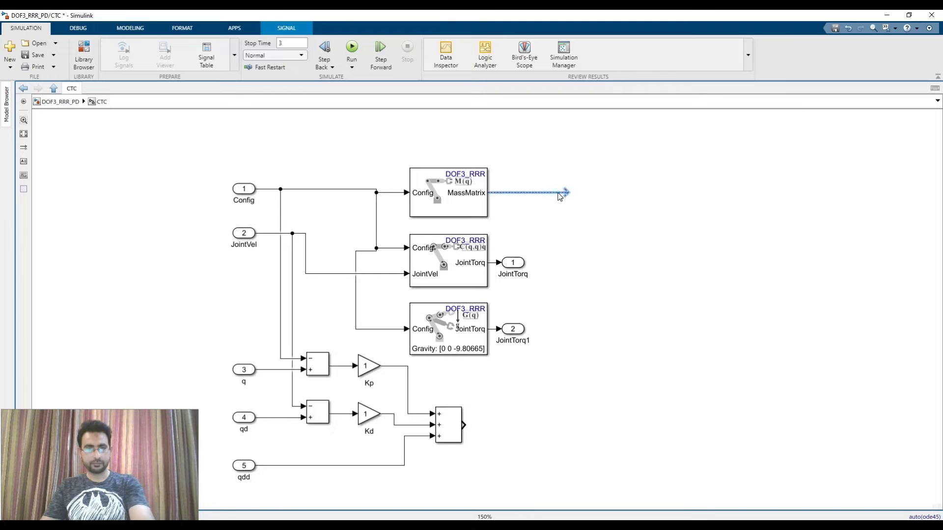
- Insert a Product block beyond the dynamics blocks and set its multiplication to Matrix(*)
double_click(606, 276)
type("produc")
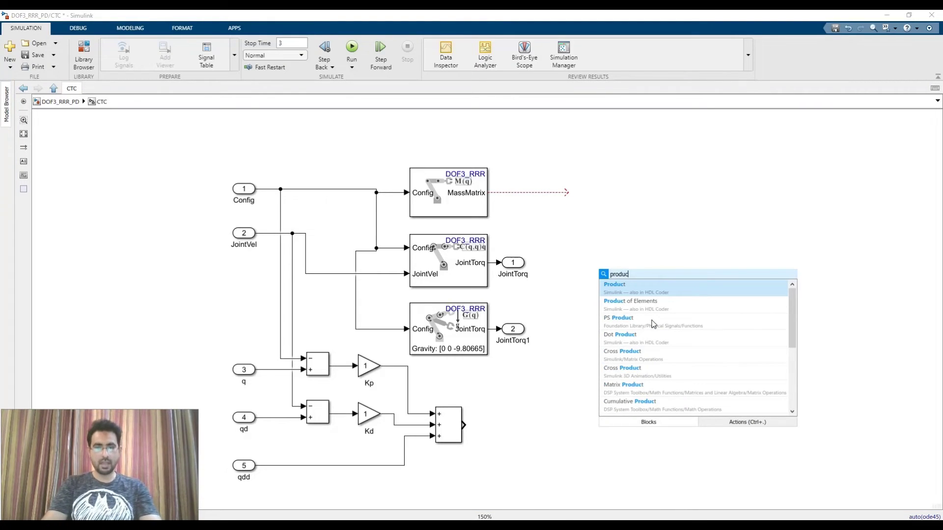
key("Return")
double_click(606, 282)
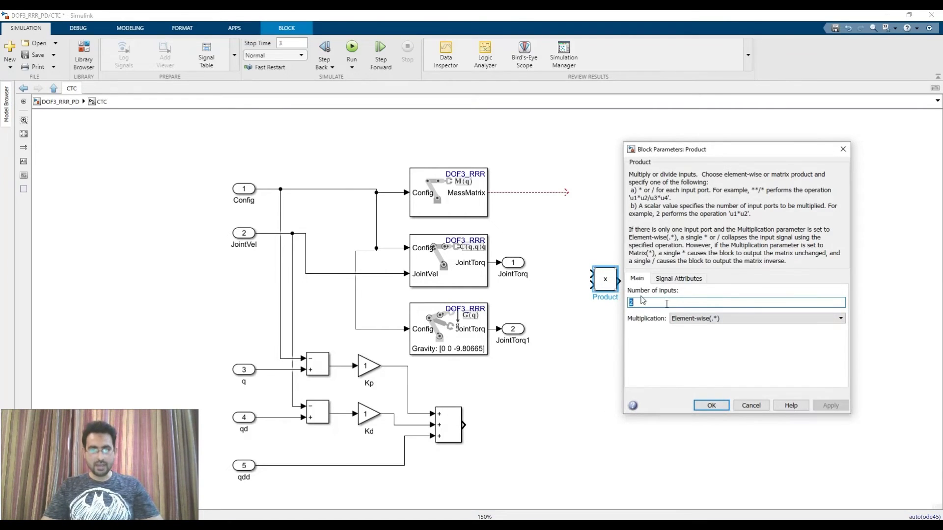
left_click(689, 318)
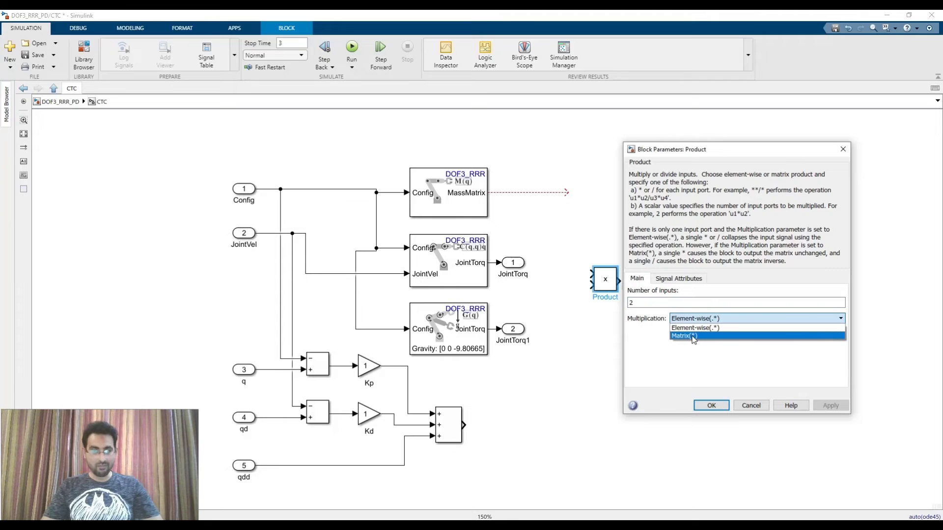
left_click(694, 337)
left_click(711, 405)
- Align the Matrix Multiply block with the MassMatrix line and feed it the mass matrix and the three-input Add block's output
left_click_drag(617, 291, 624, 201)
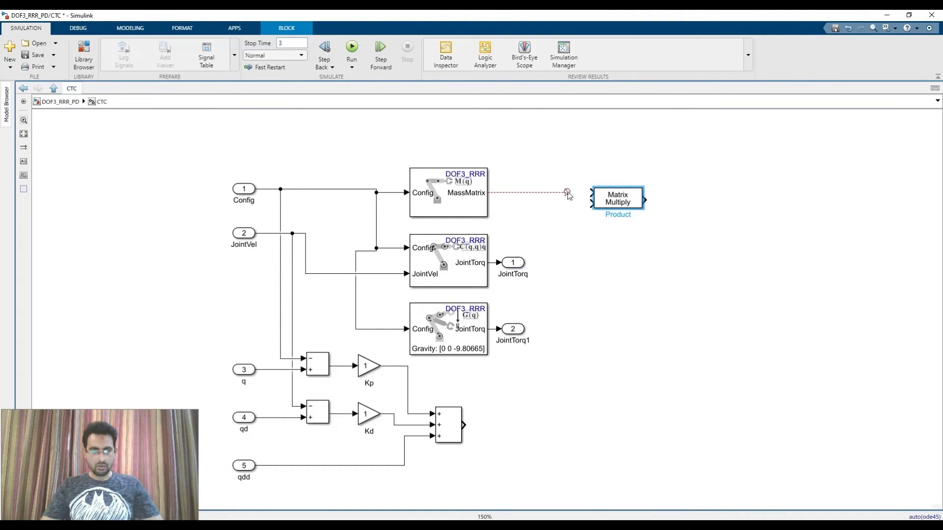
left_click_drag(567, 192, 470, 427)
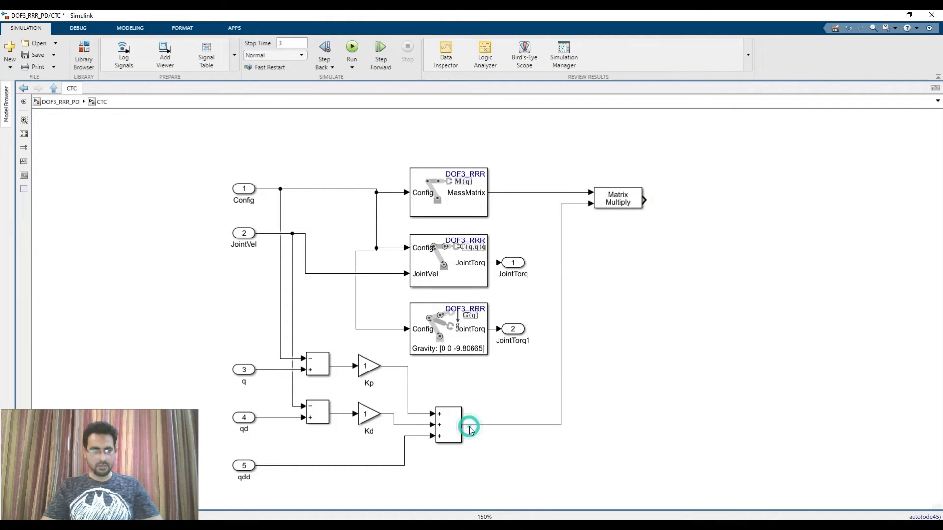
left_click(623, 207)
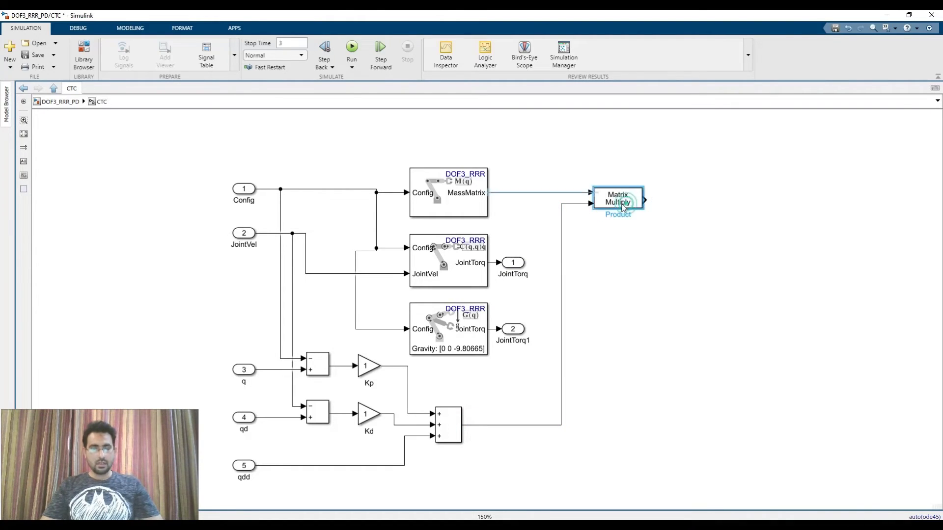
left_click_drag(623, 207, 619, 207)
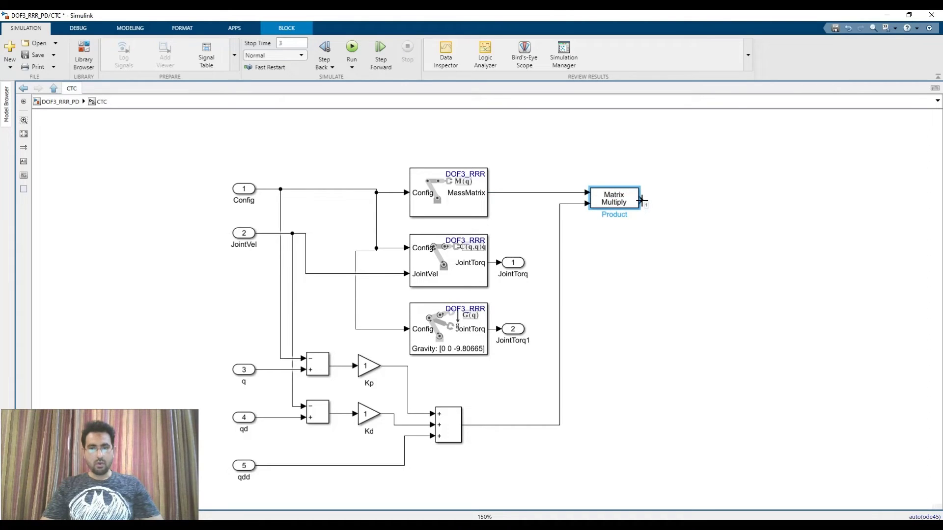
left_click(650, 202)
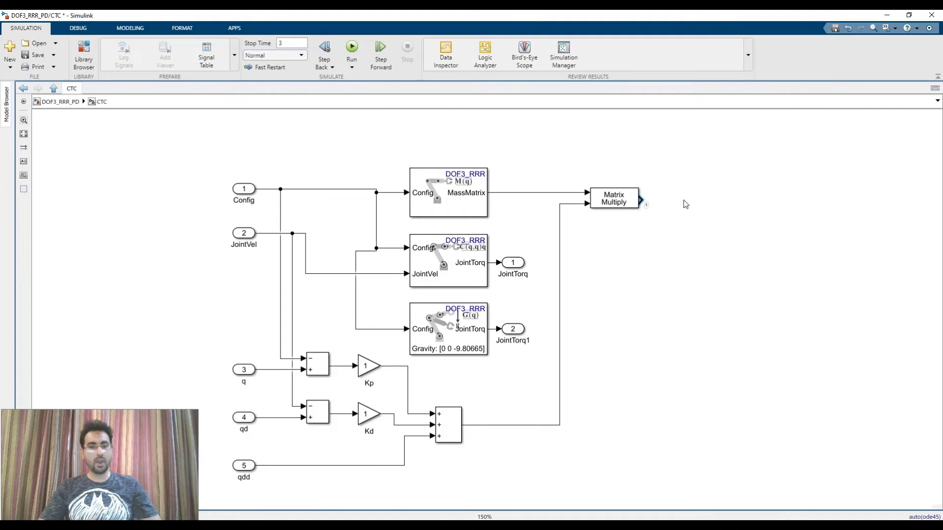
- Delete the JointTorq outport fed by the block with the JointVel input
left_click(517, 268)
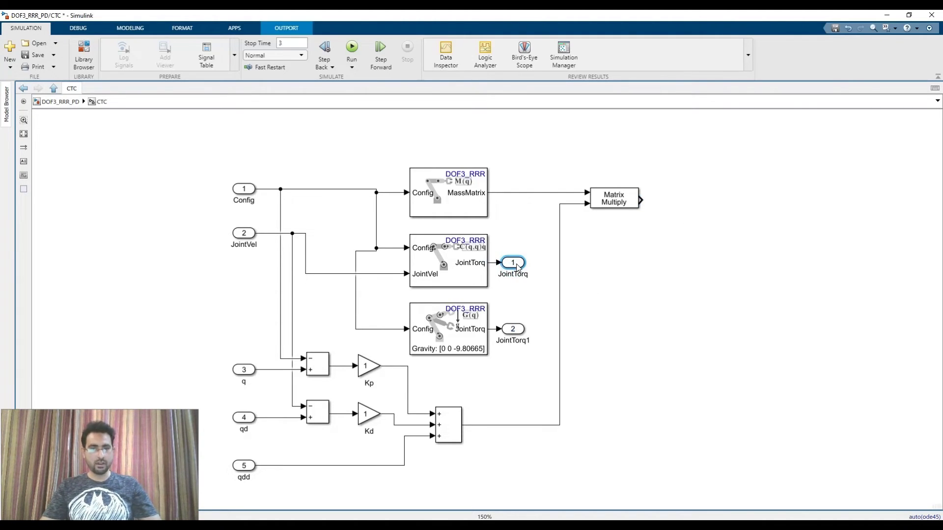
key("Delete")
left_click(615, 267)
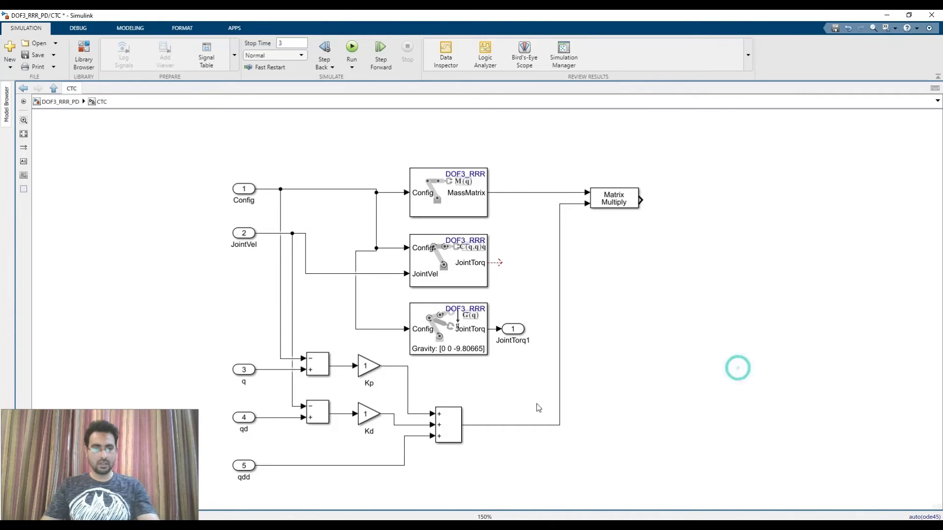
- Copy the three-input Add block beyond Matrix Multiply and wire in the Matrix Multiply output and both JointTorq outputs
left_click(449, 432)
left_click_drag(449, 428, 649, 201)
left_click_drag(694, 274, 498, 263)
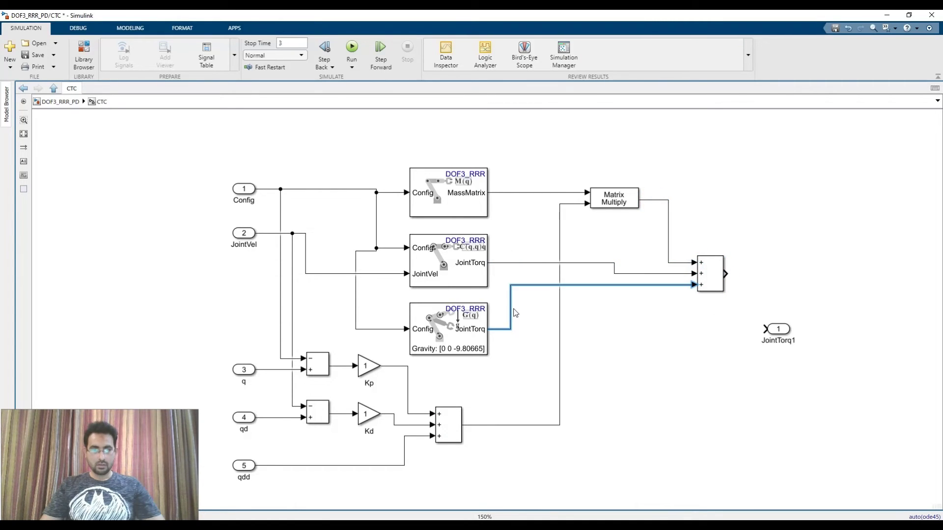
left_click_drag(512, 312, 534, 314)
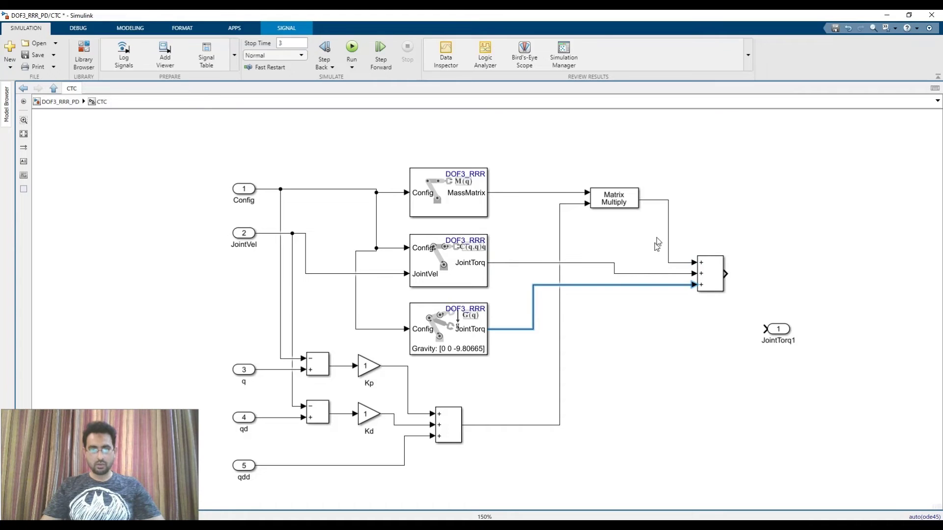
- Connect the final Add block's output to the JointTorq1 outport and rename that outport Torque
left_click_drag(788, 331, 789, 278)
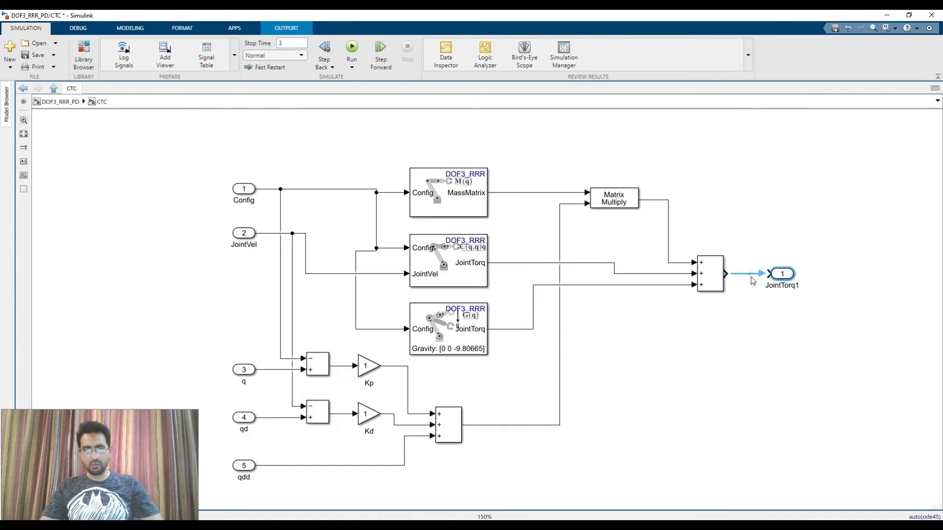
left_click(780, 286)
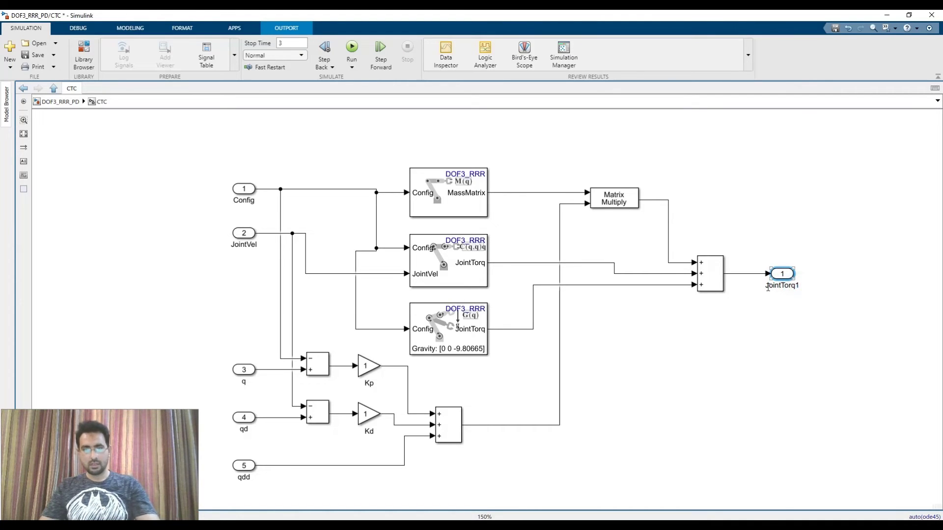
key("Delete")
key("ctrl+z")
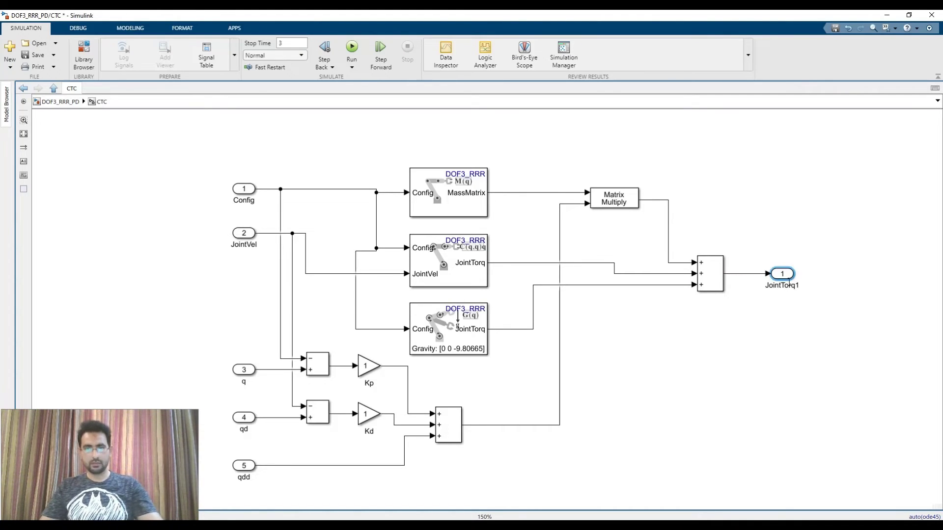
left_click(793, 284)
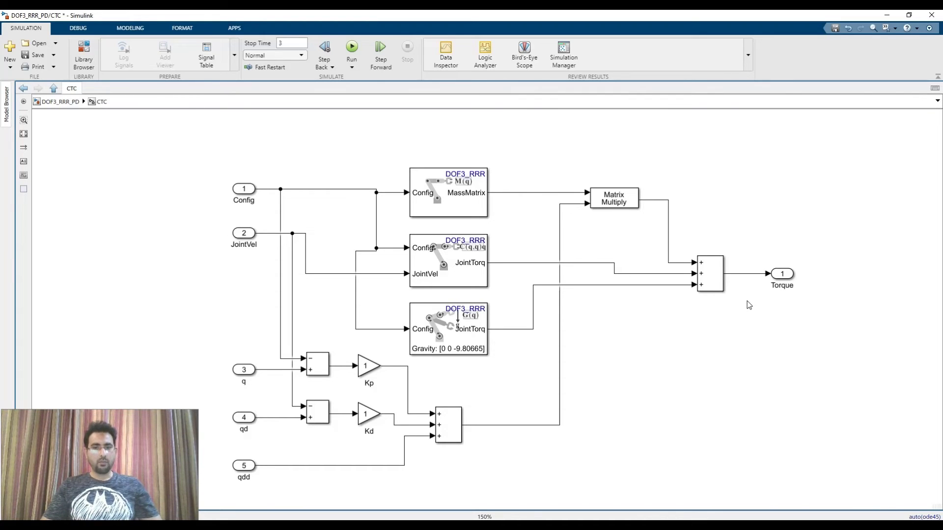
- Copy the torque equation annotation from the top-level model into the CTC subsystem, in the empty area below the Torque outport
left_click(60, 101)
left_click(588, 380)
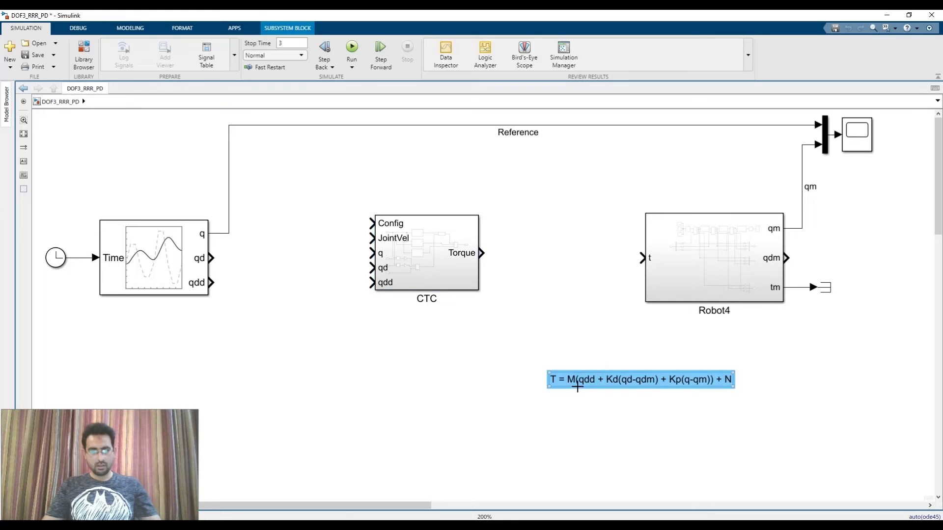
double_click(425, 275)
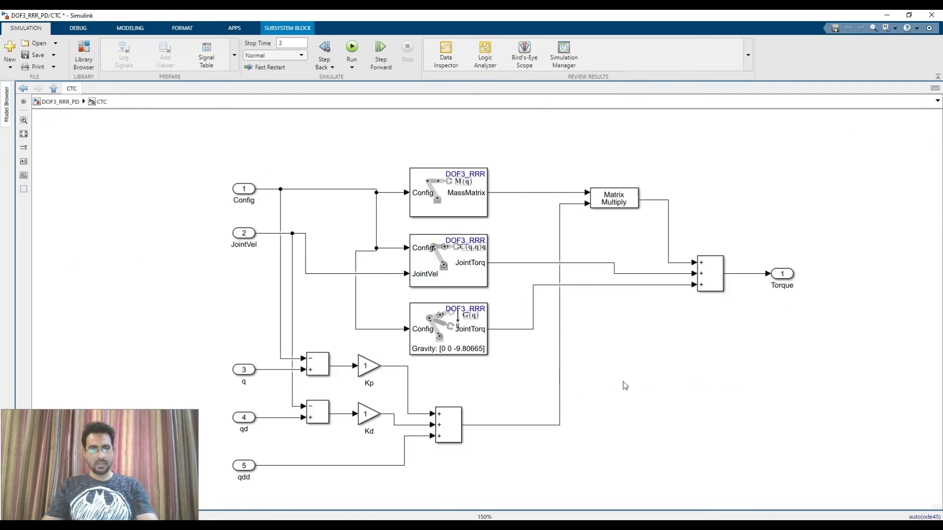
key("ctrl+v")
left_click(645, 416)
left_click(641, 389)
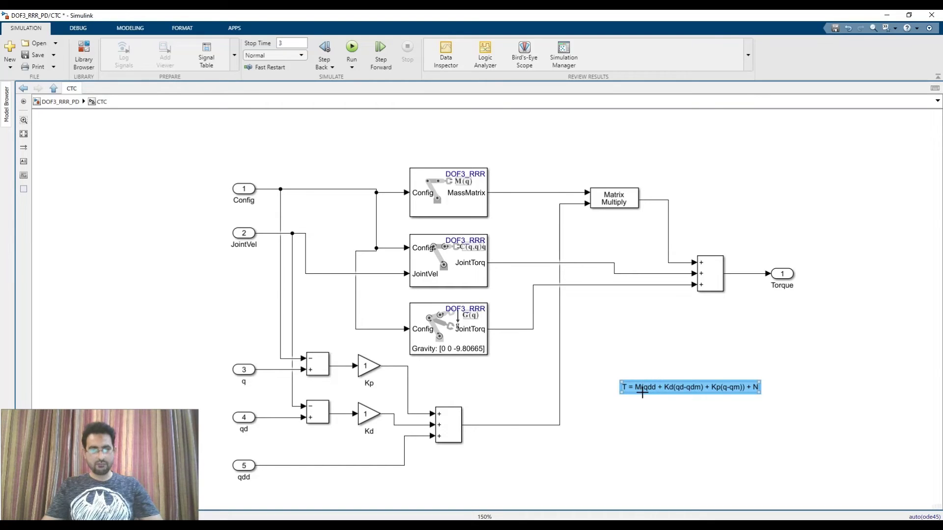
- Compare the N term of the torque equation with the velocity product and gravity torque blocks
left_click(646, 392)
key("Escape")
left_click(638, 389)
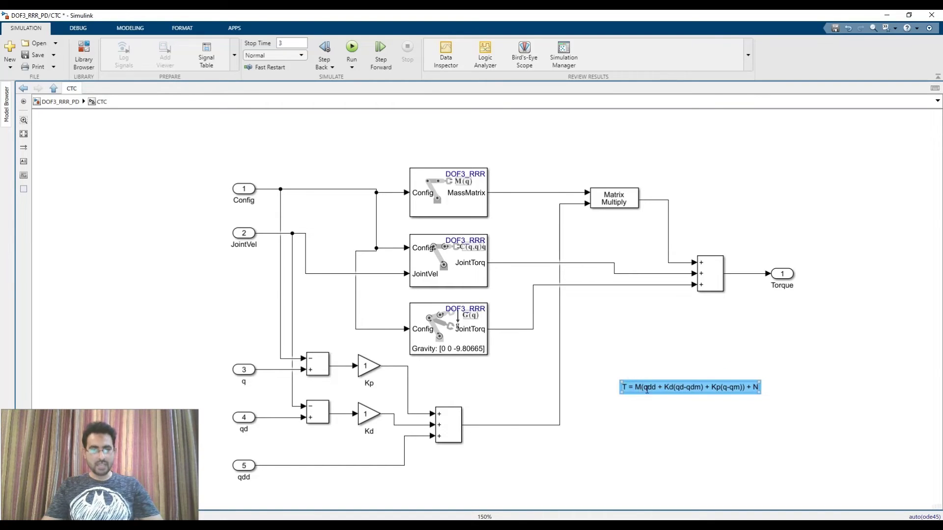
left_click(755, 387)
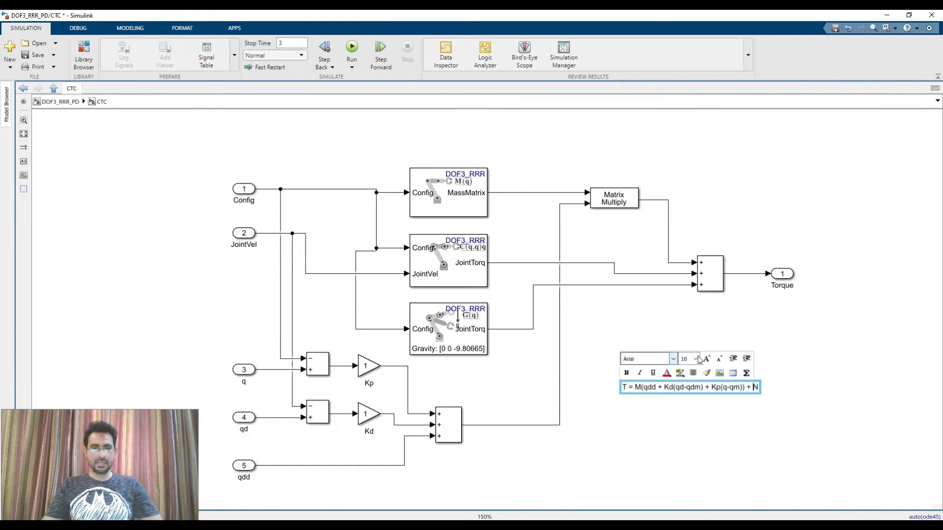
left_click(471, 278)
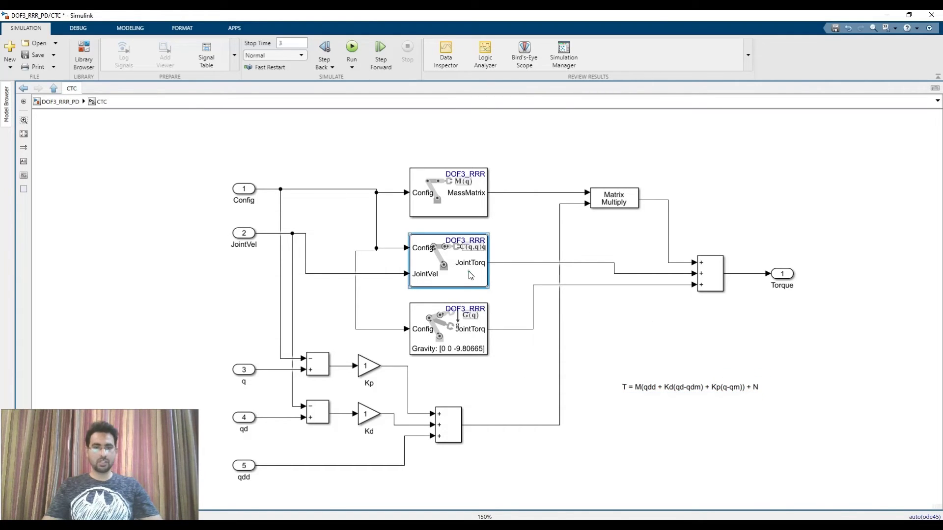
left_click(462, 334)
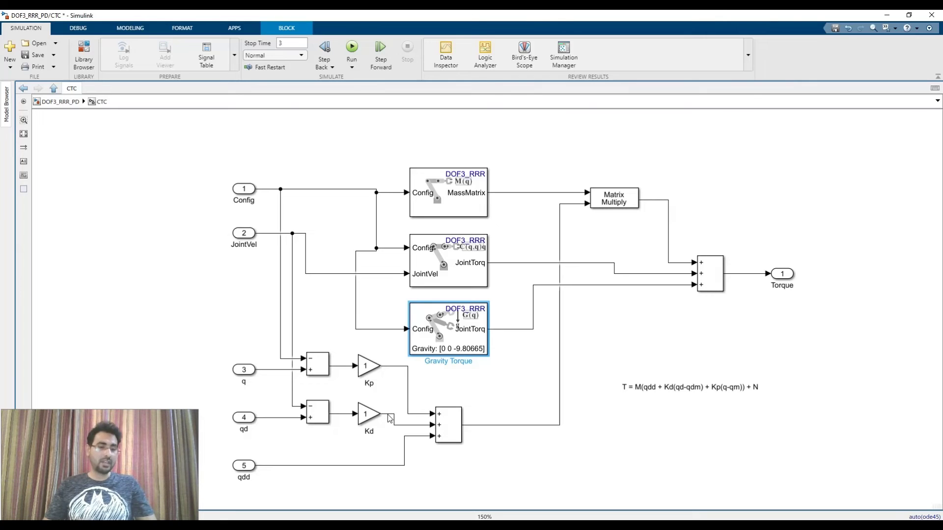
- Set the Kp gain to 10 and the Kd gain to 2
left_click(368, 371)
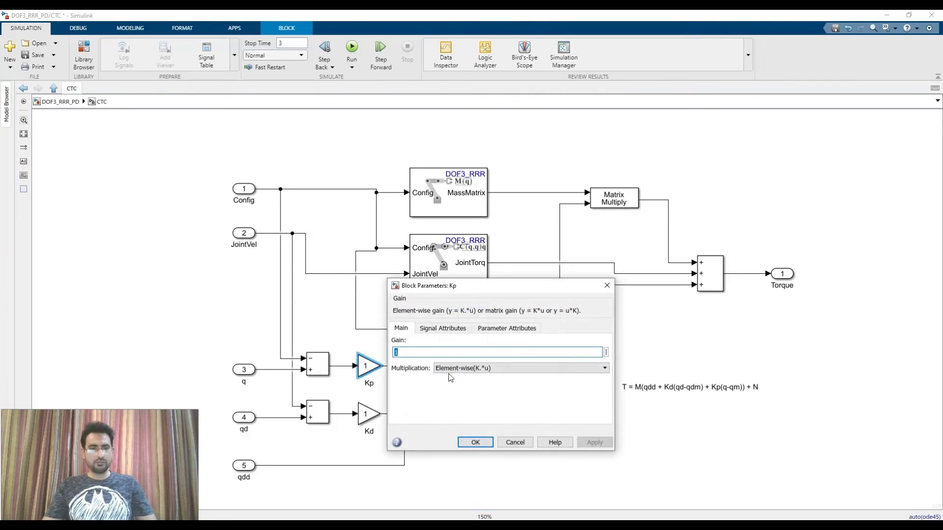
type("10")
left_click(474, 442)
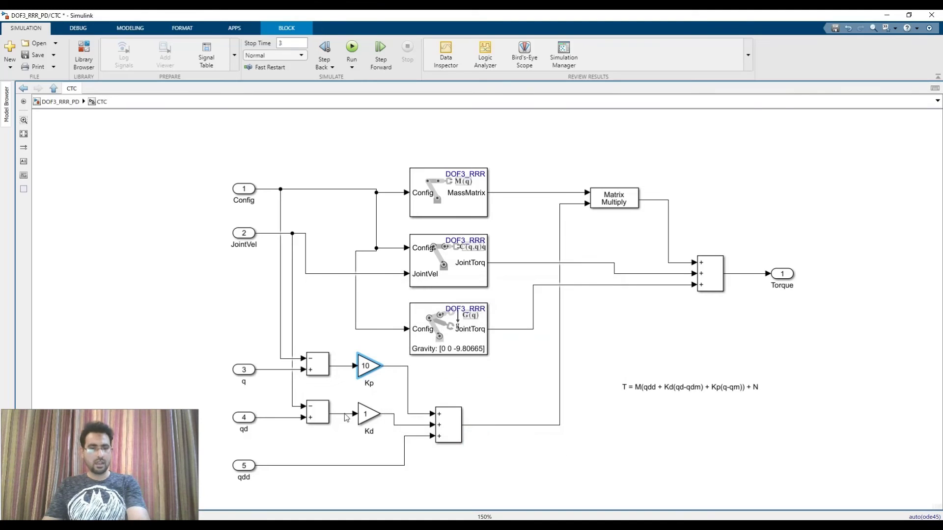
double_click(367, 415)
type("2")
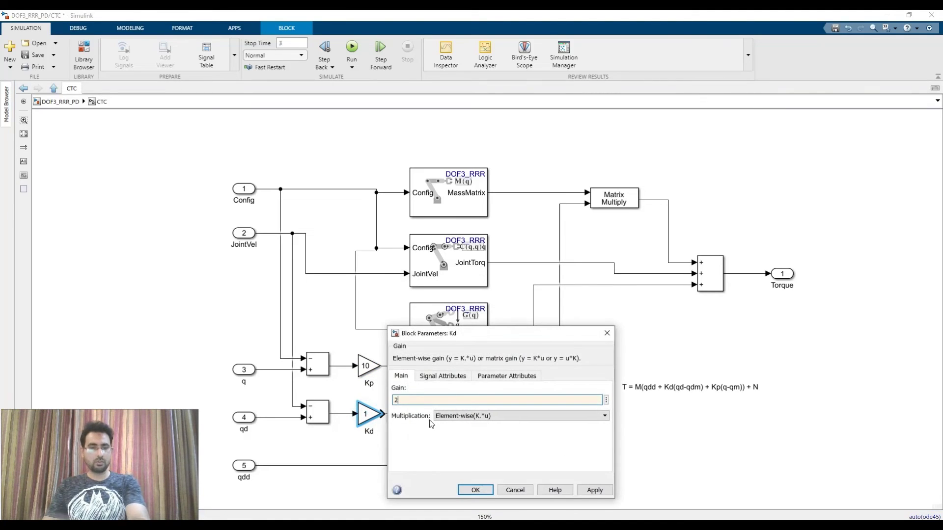
left_click(474, 490)
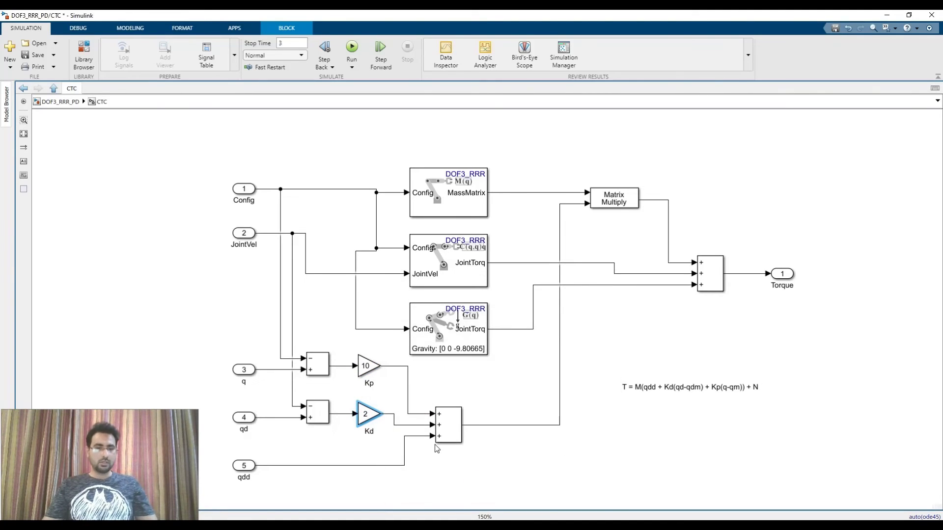
- Return to the top-level model, enlarge the CTC block and connect its Torque output to Robot4's t input
left_click(59, 101)
left_click_drag(479, 291, 480, 319)
left_click(484, 269)
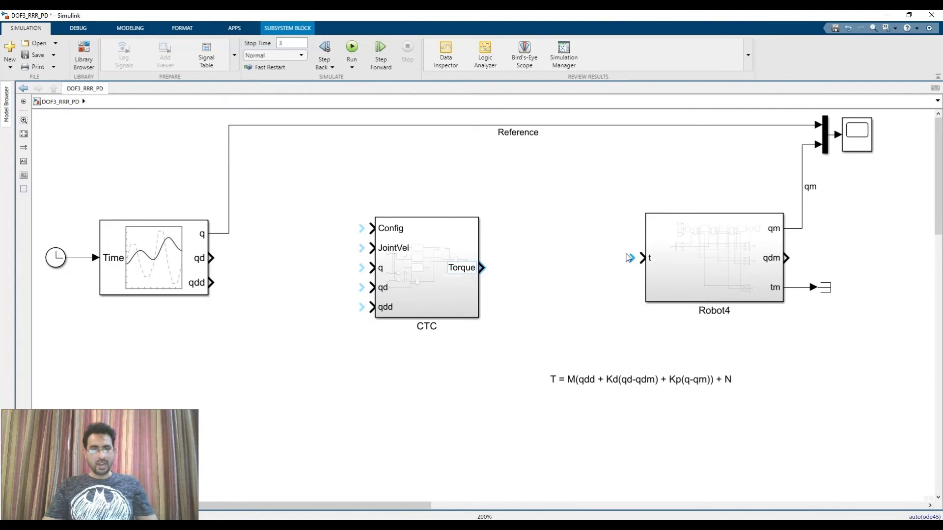
left_click(639, 258)
left_click_drag(639, 258, 487, 269)
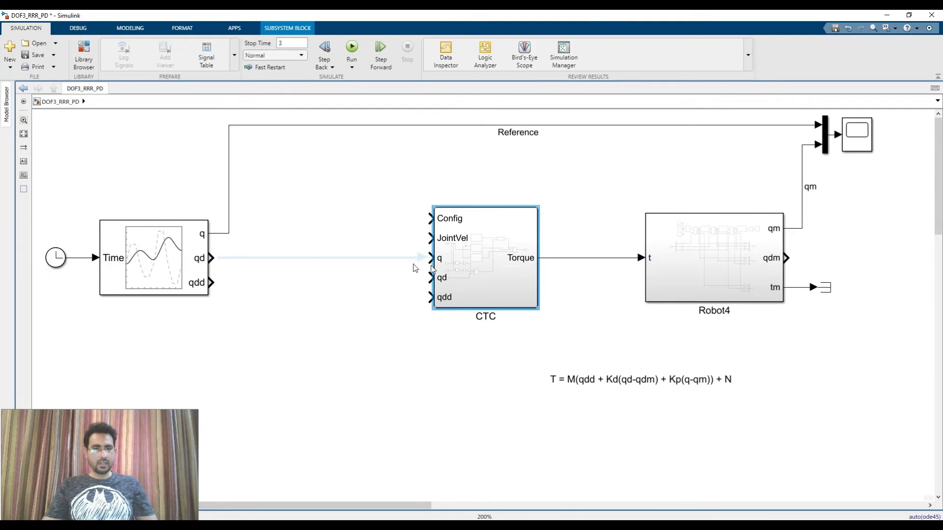
left_click(374, 312)
- Branch the reference q signal to the CTC block's q input and tidy the line's routing
left_click_drag(430, 260, 229, 225)
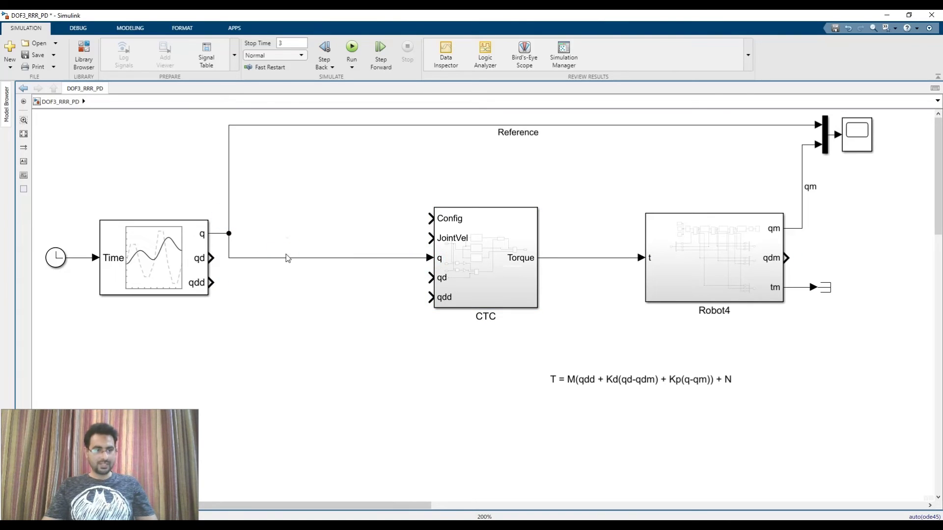
left_click_drag(285, 258, 293, 235)
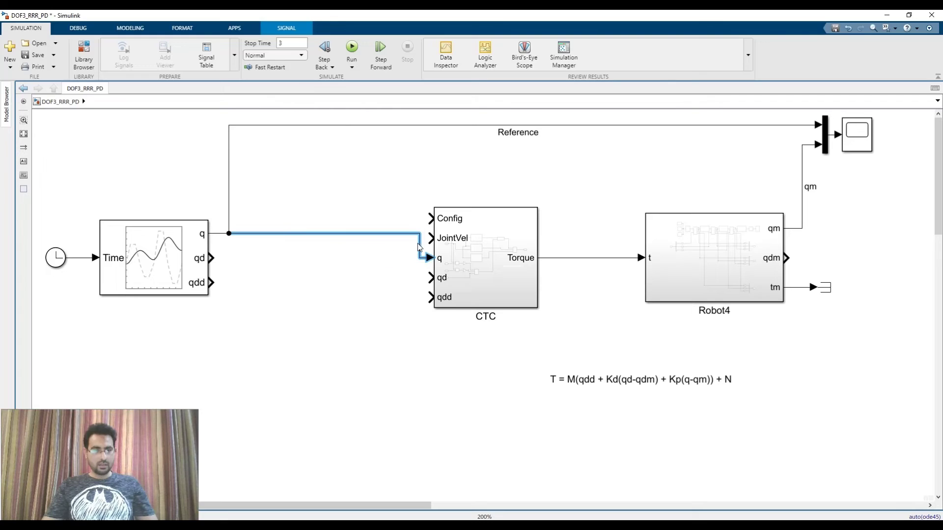
left_click_drag(420, 247, 351, 247)
- Connect the trajectory block's qd and qdd outputs to the matching qd and qdd inputs of CTC
left_click_drag(430, 277, 221, 261)
left_click(220, 258)
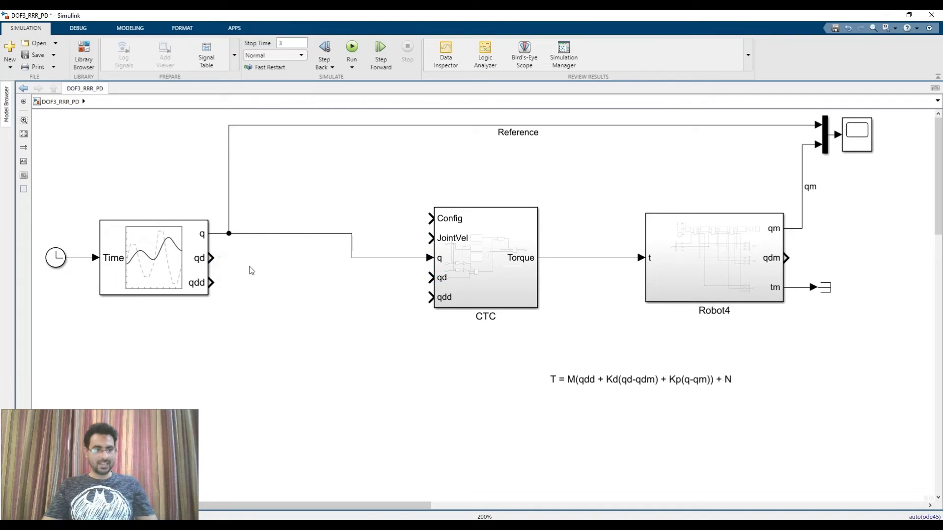
left_click(428, 278)
left_click(222, 259)
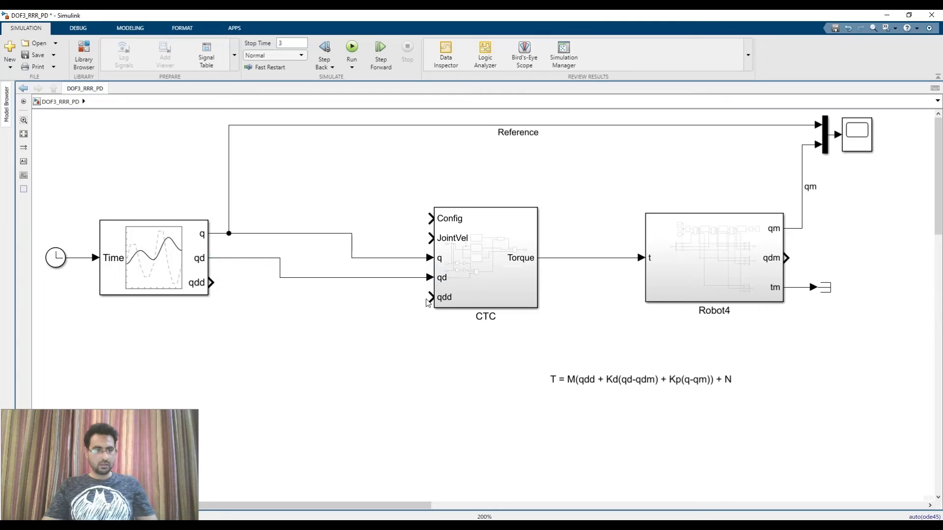
left_click(221, 286)
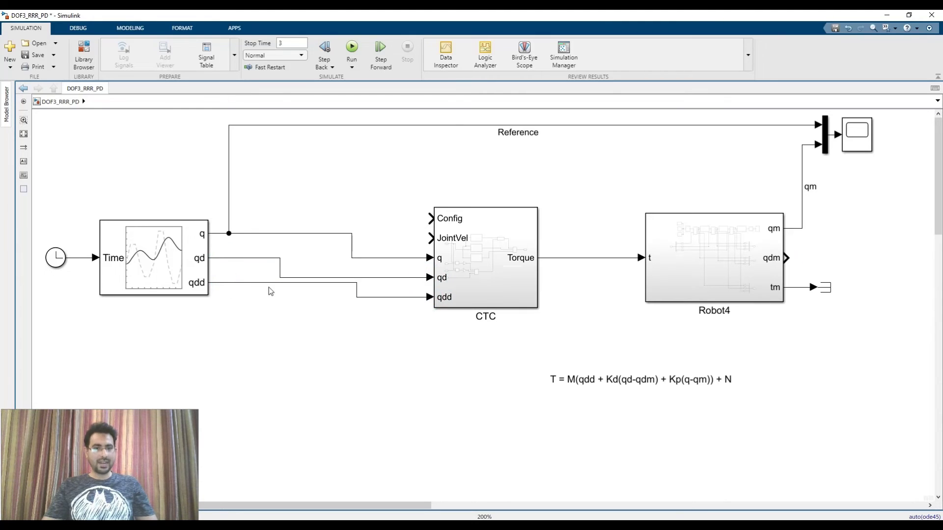
- Feed Robot4's qdm back to the JointVel input and qm to the Config input of CTC, tidying the layout
left_click(428, 238)
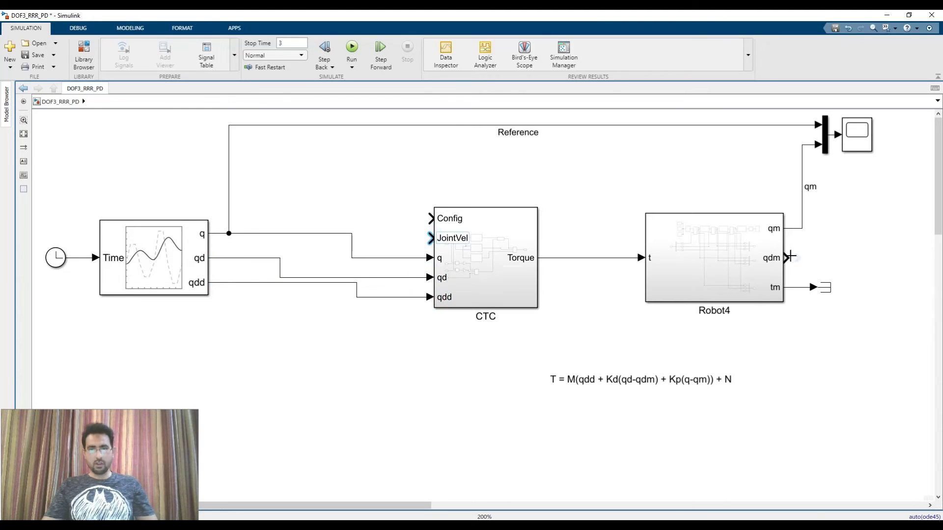
left_click(796, 261)
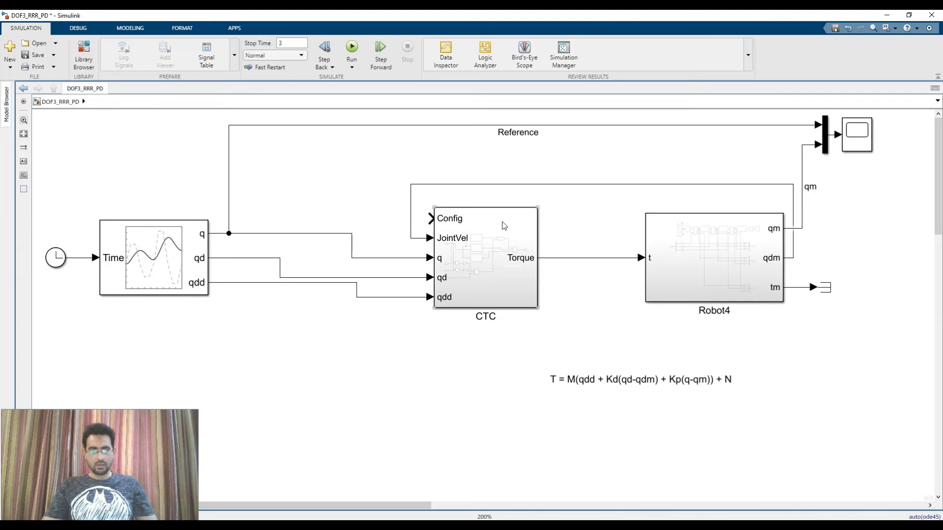
left_click(428, 217)
left_click(801, 198)
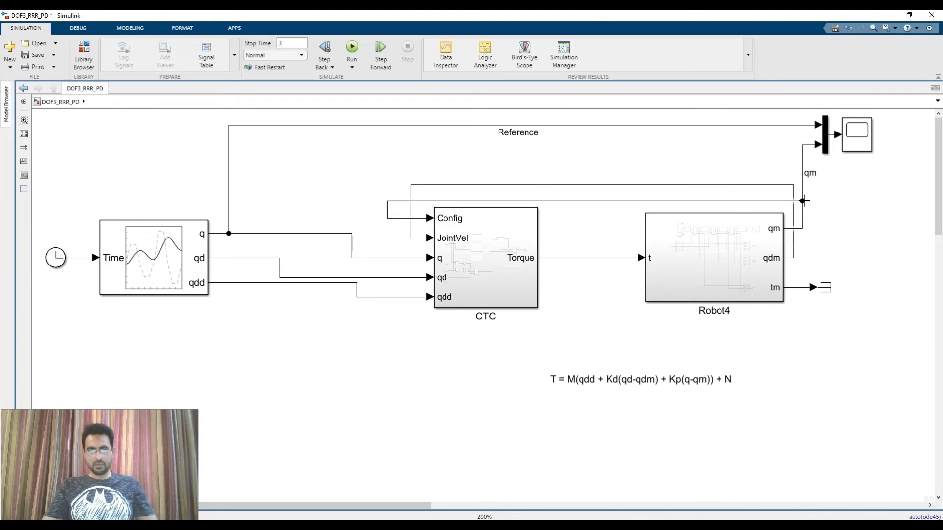
left_click_drag(802, 198, 802, 157)
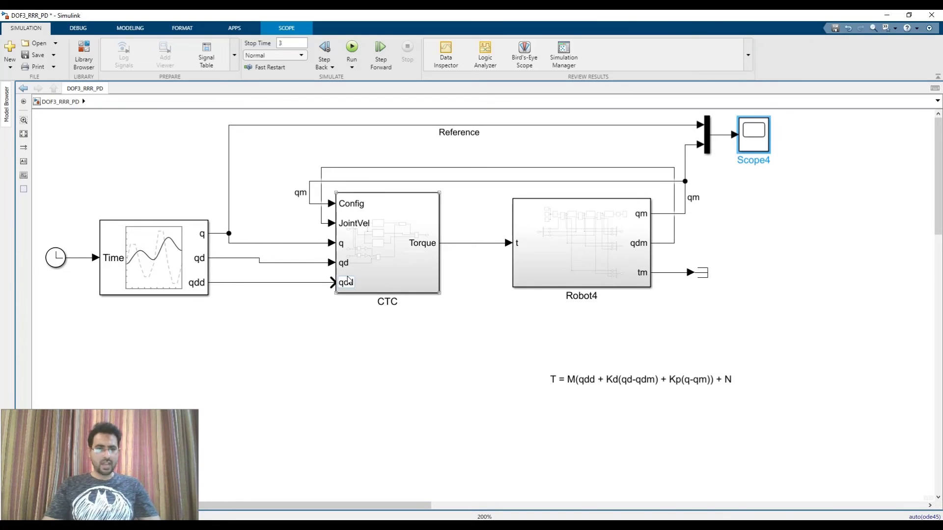
- Run the simulation and return to the Simulink model to view the Scope4 plot
left_click(352, 48)
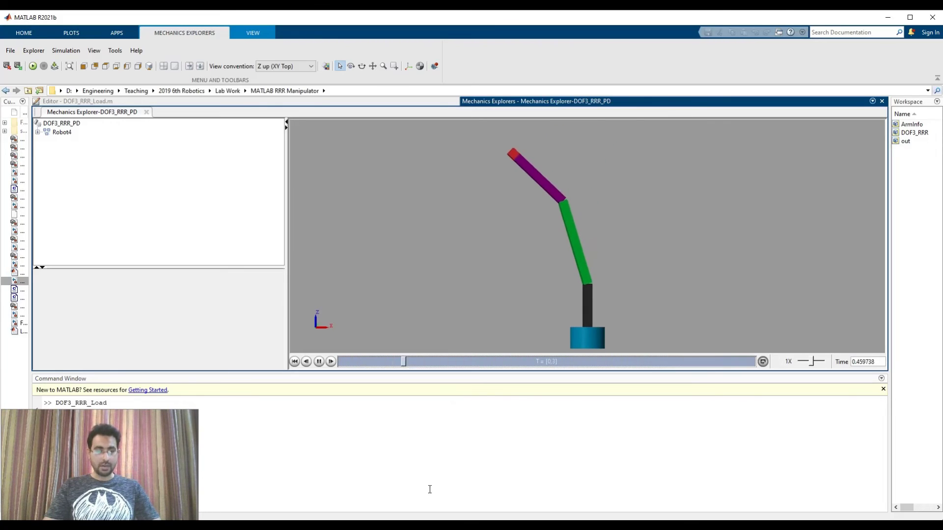
left_click(421, 527)
left_click(459, 492)
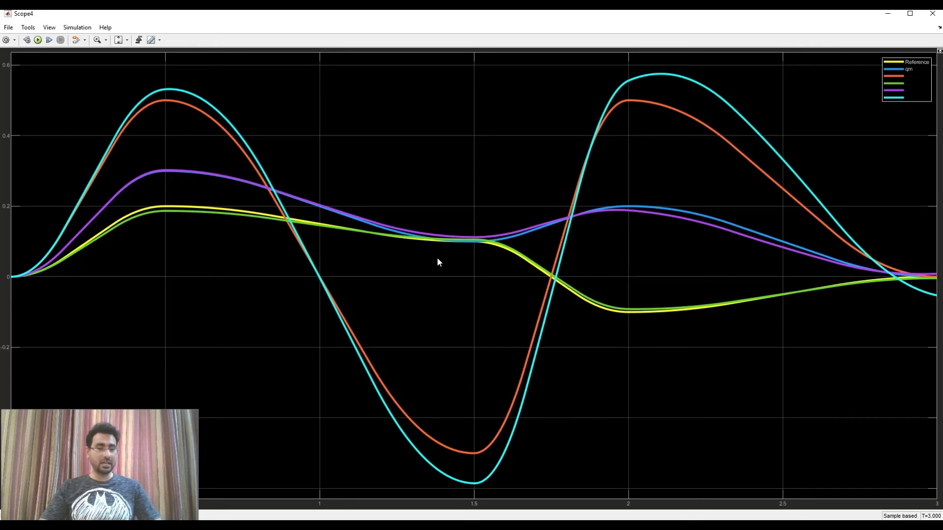
- Hide the second and third joints' curves in Scope4 to compare the first joint's reference with its measured position
left_click(895, 70)
left_click(894, 76)
left_click(896, 90)
left_click(893, 97)
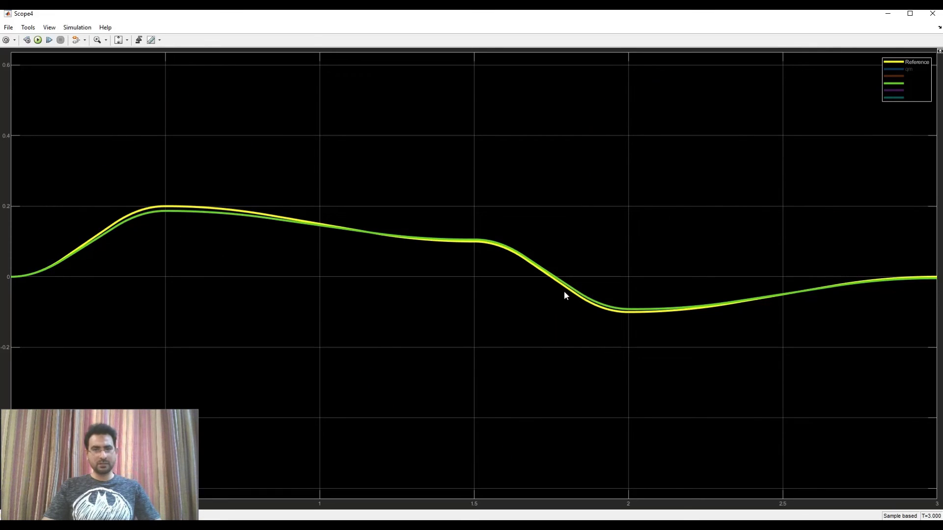
- Show the second joint's curves again, followed by the third joint's, to compare reference and measured positions
left_click(897, 69)
left_click(898, 91)
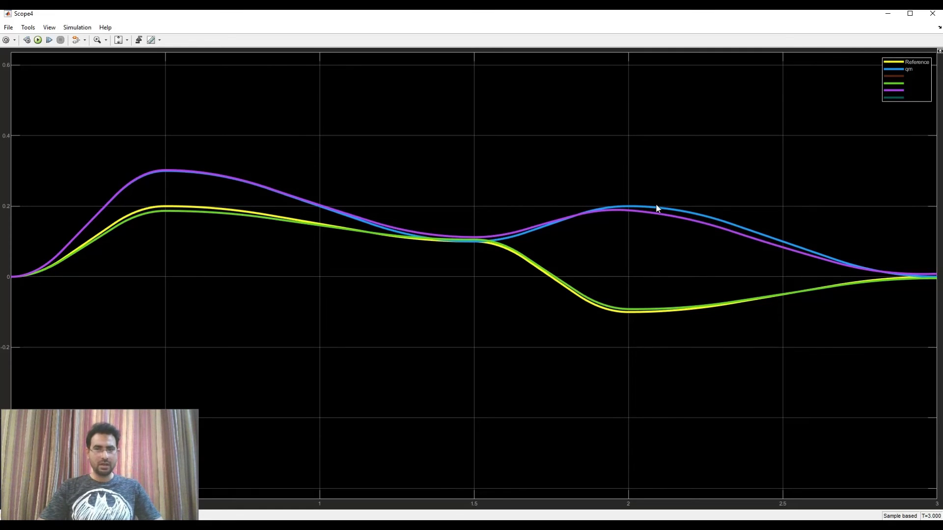
left_click(893, 76)
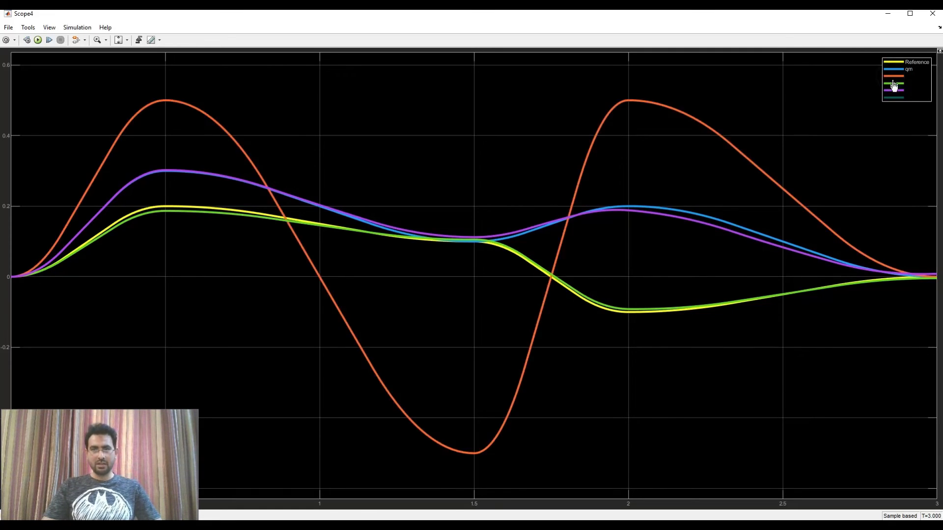
left_click(894, 98)
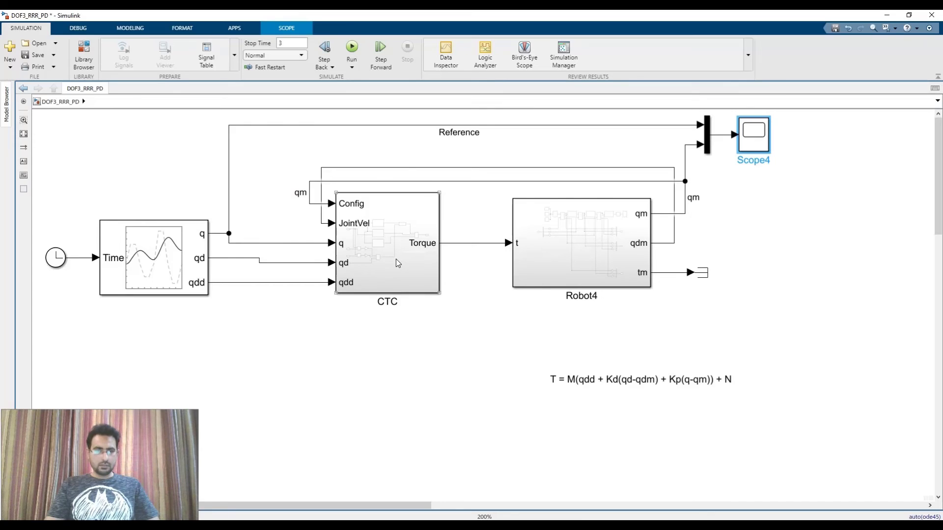
- Inside the CTC subsystem, set the Kp gain to 100 and the Kd gain to 20
double_click(395, 261)
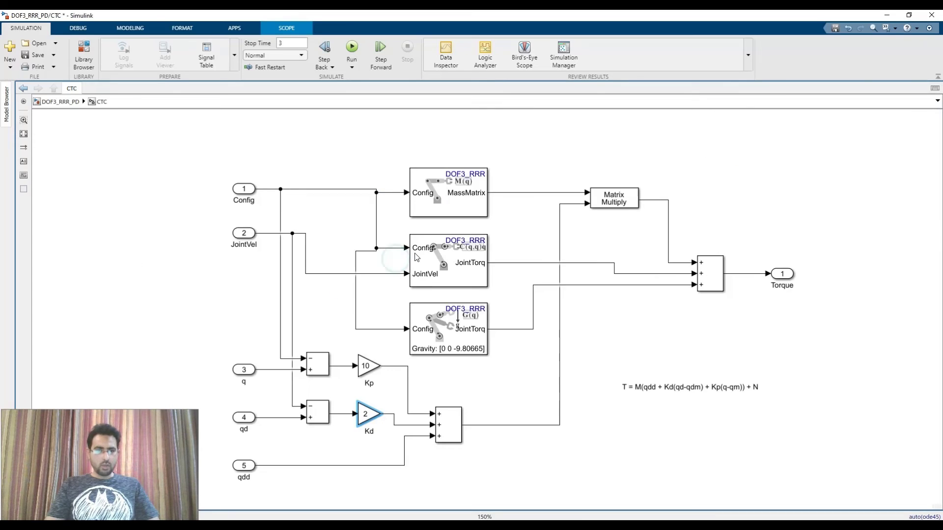
double_click(372, 365)
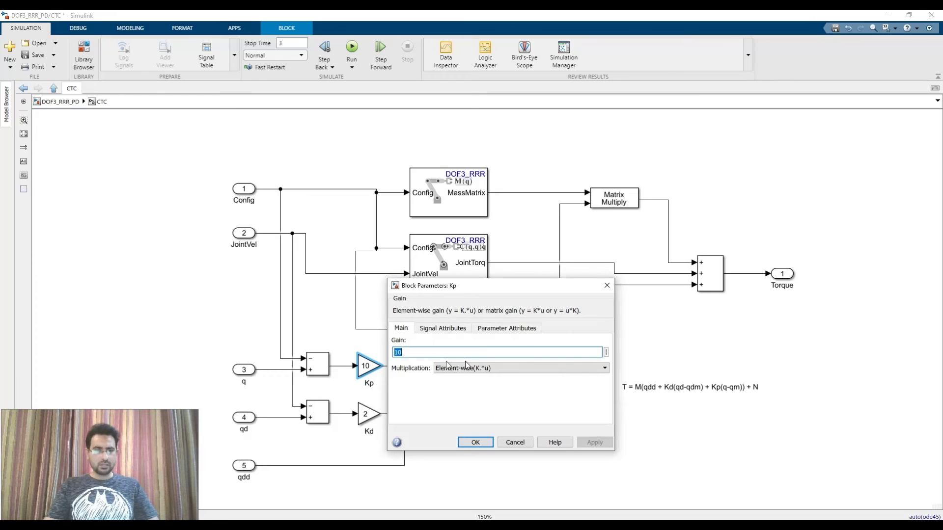
type("1")
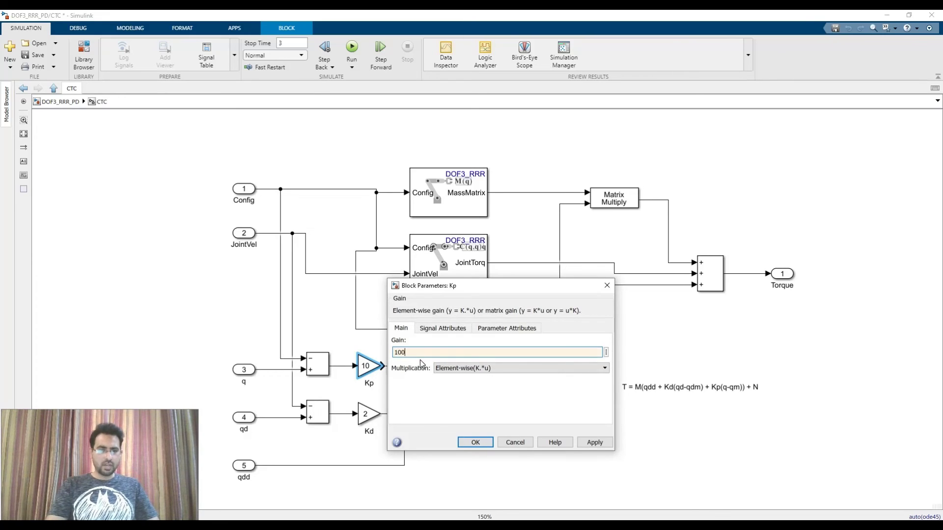
type("00")
left_click(475, 442)
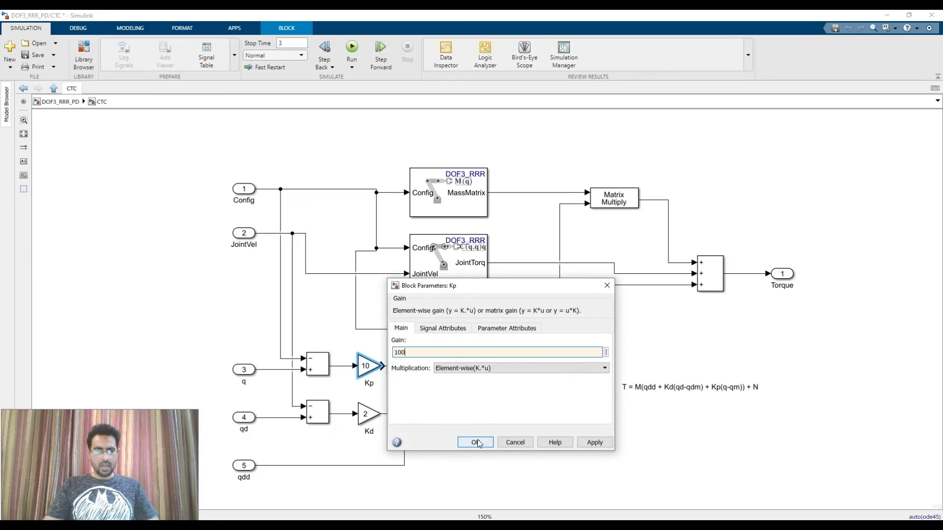
double_click(367, 421)
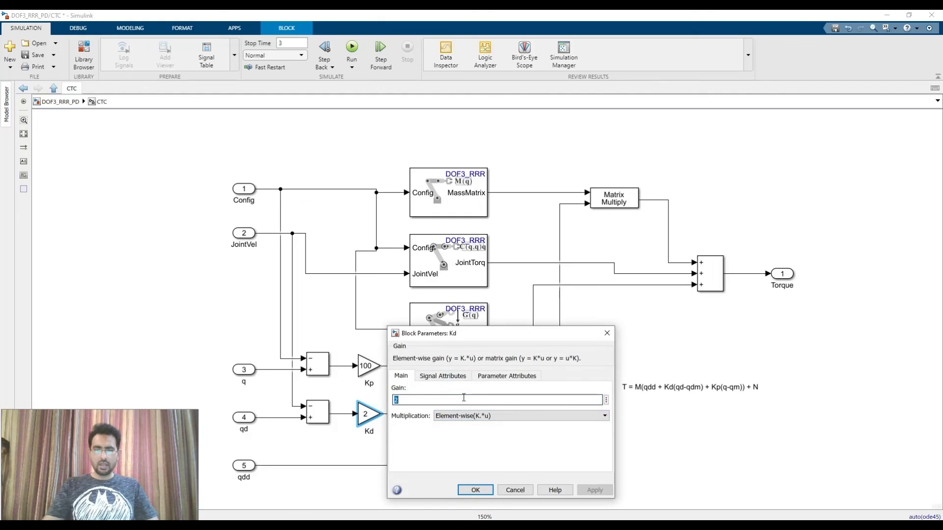
type("20")
left_click(475, 490)
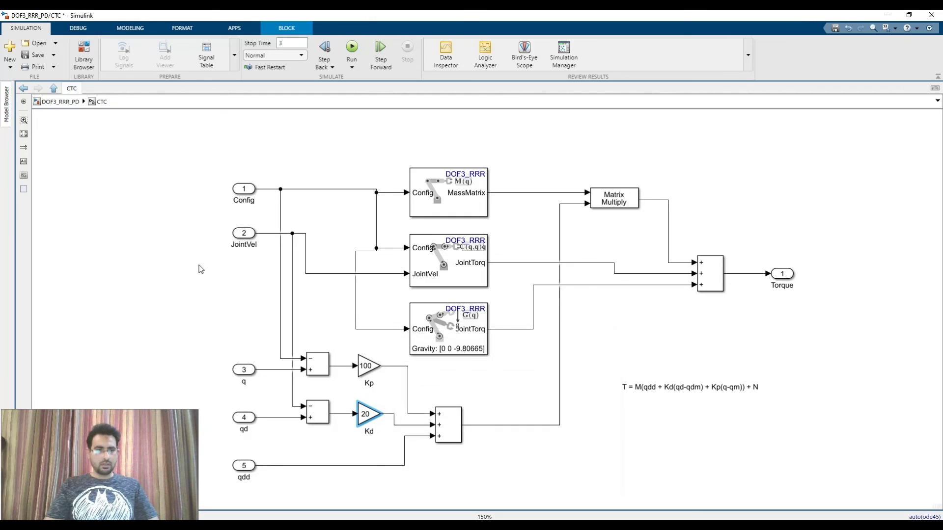
- Rerun the simulation, return to the top-level model and open the scope
left_click(352, 47)
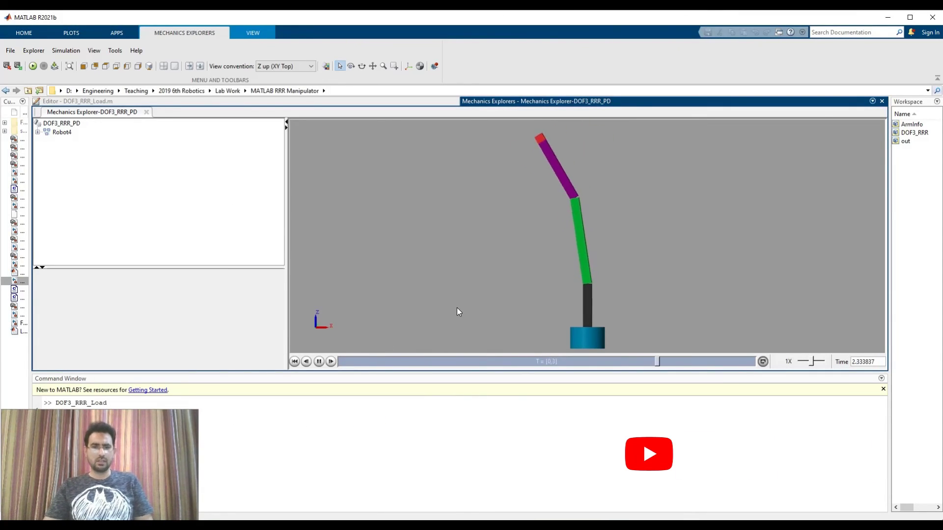
left_click(421, 526)
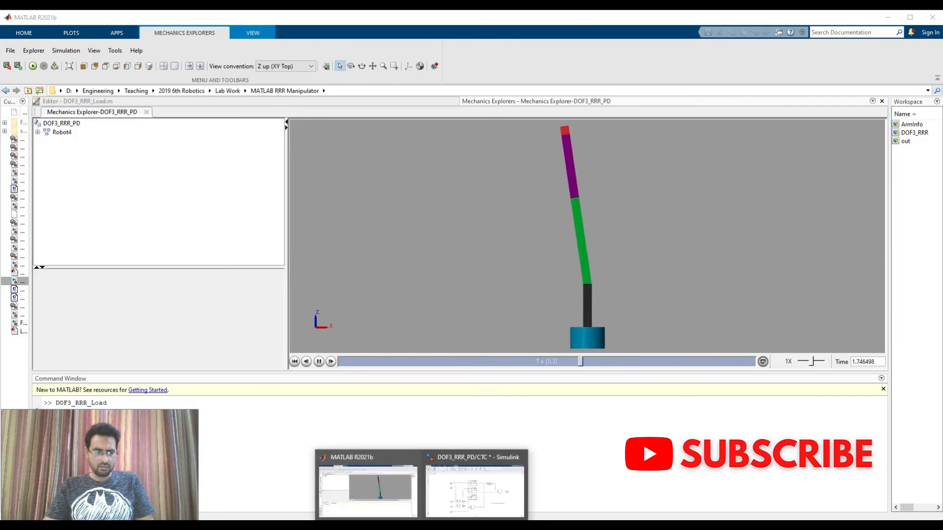
left_click(475, 491)
left_click(69, 104)
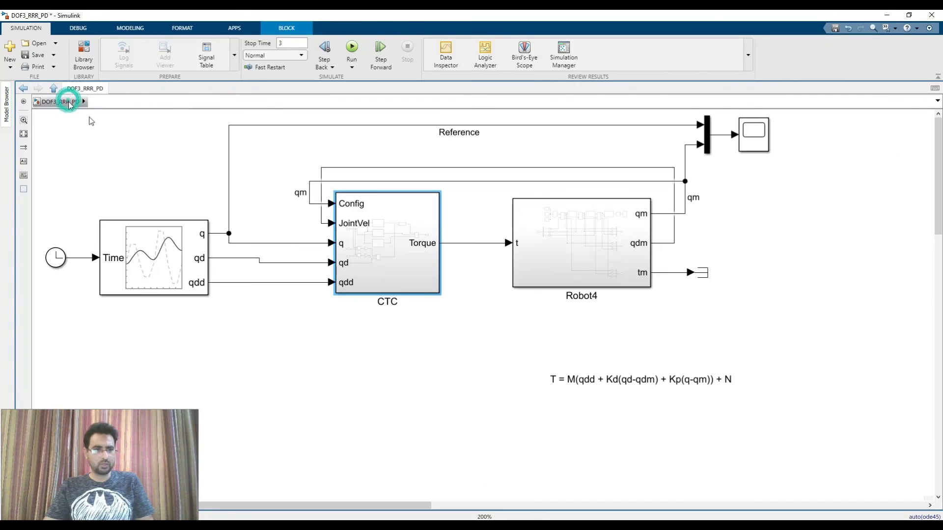
double_click(741, 138)
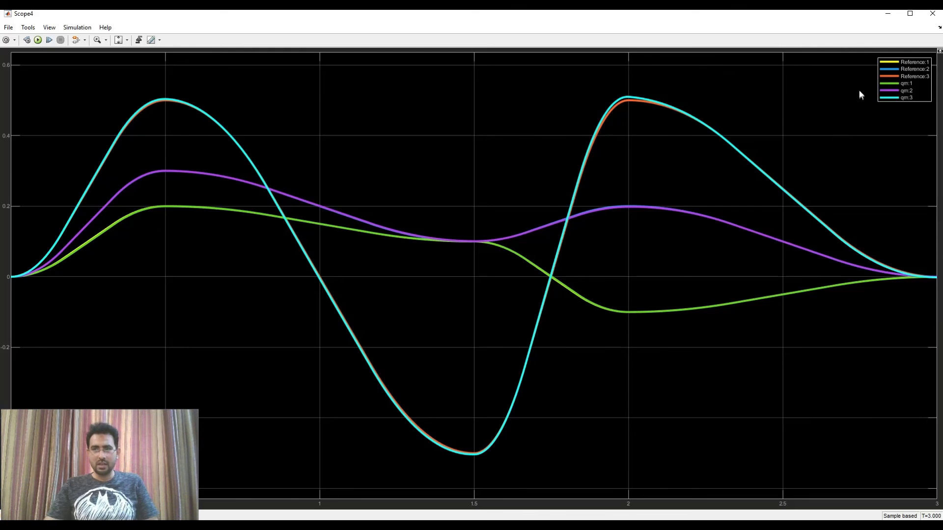
- Hide Reference:2, Reference:3, qm:2 and qm:3 in the scope to compare only Reference:1 with qm:1
left_click(890, 69)
left_click(890, 76)
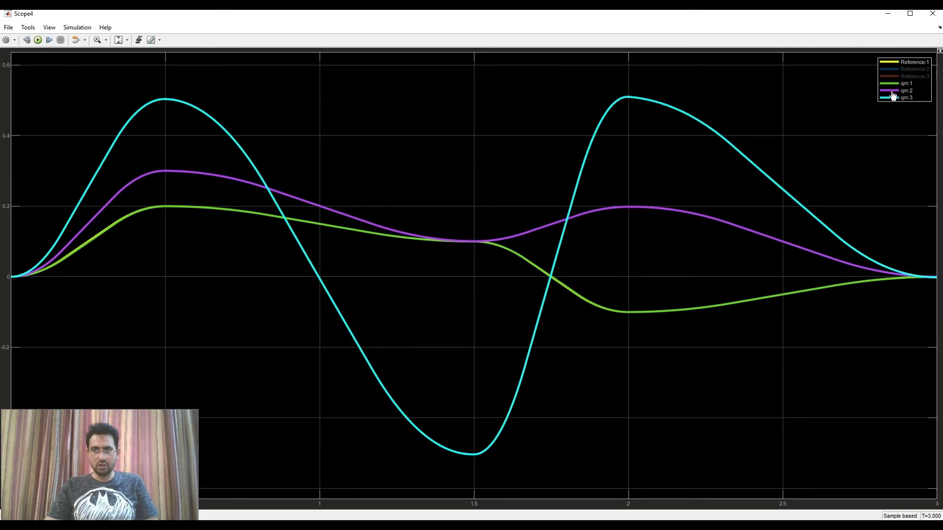
left_click(892, 91)
left_click(892, 97)
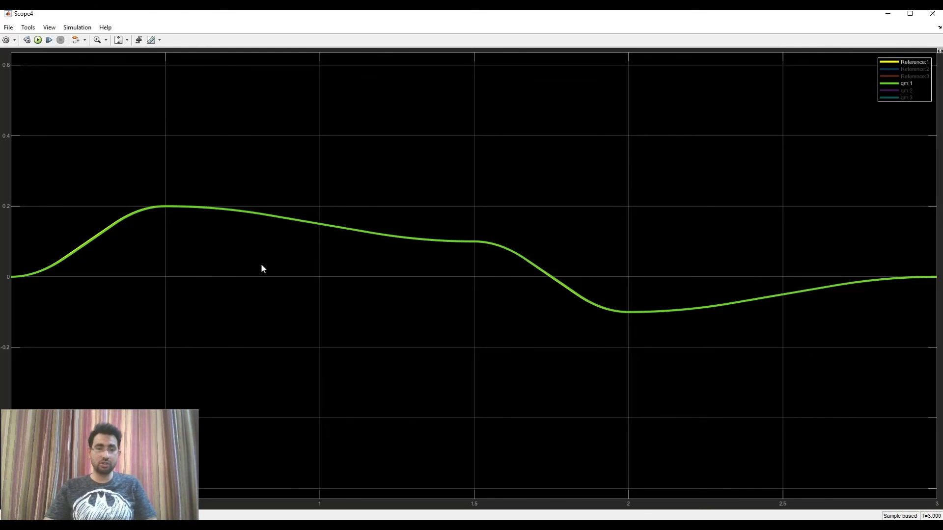
- Show Reference:2 with qm:2, followed by Reference:3 with qm:3, to compare the tracking of these joints
left_click(892, 69)
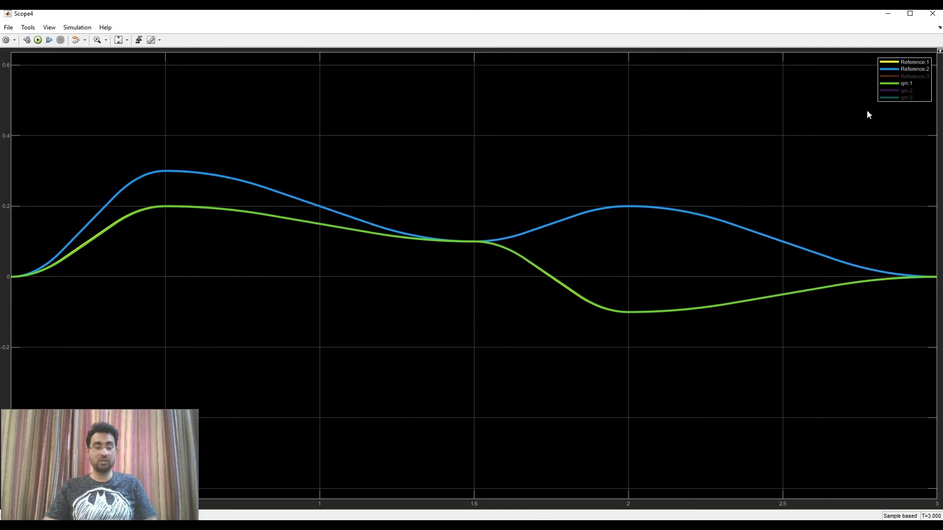
left_click(890, 92)
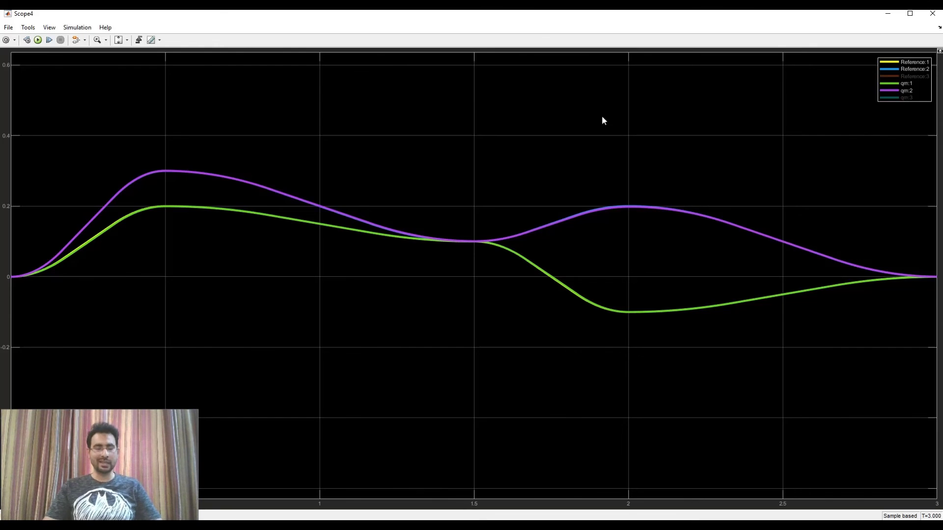
left_click(895, 77)
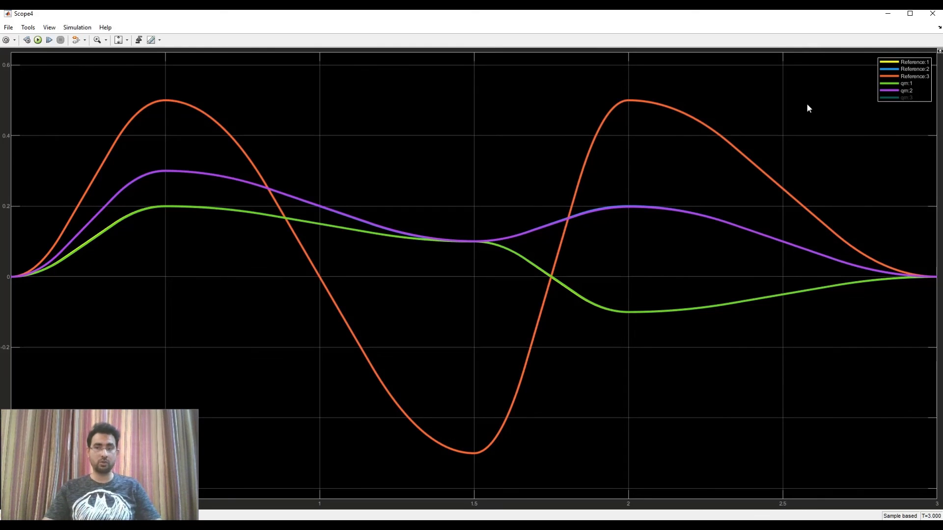
left_click(891, 98)
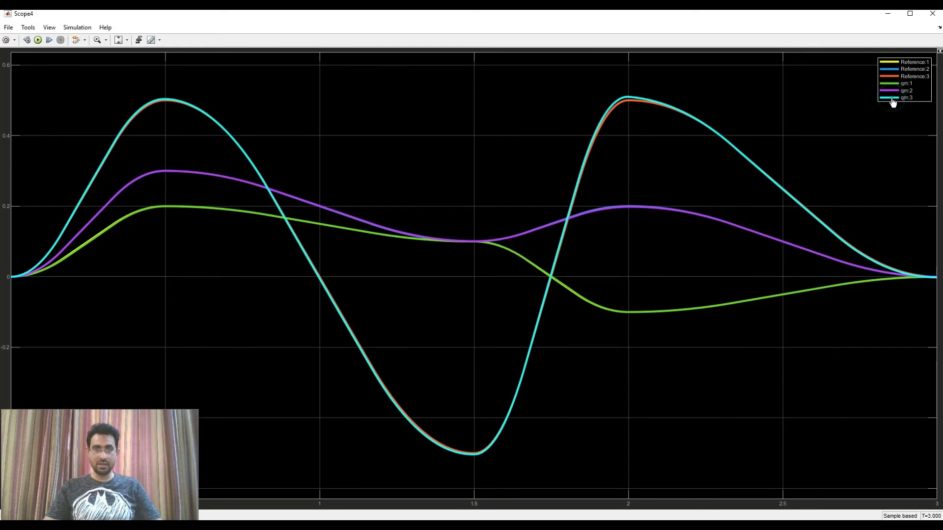